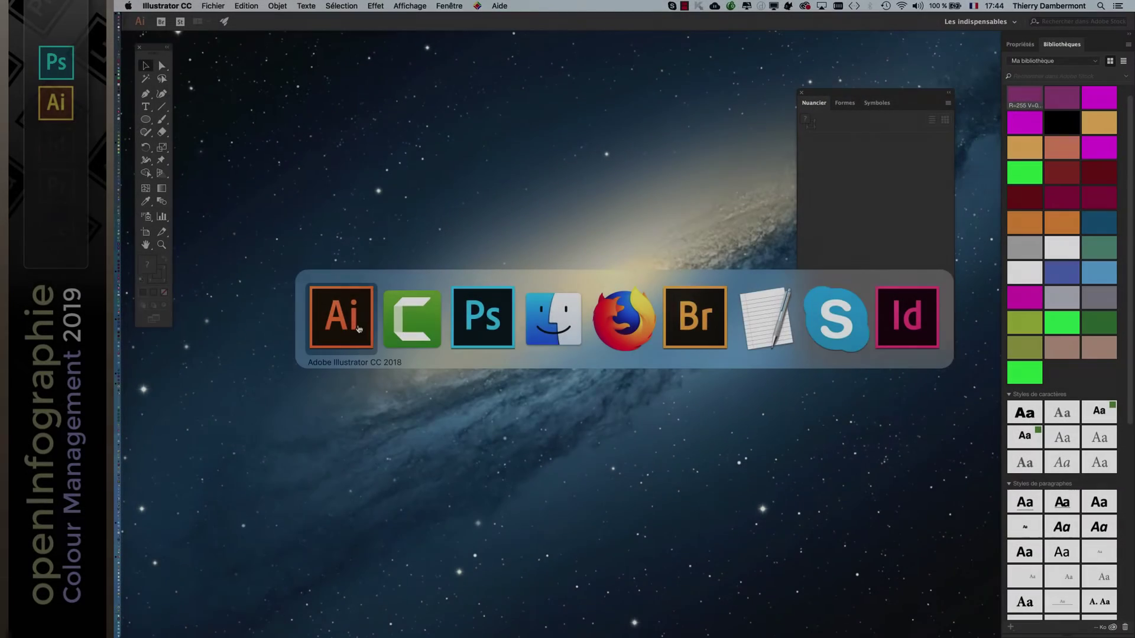
Create a new A4 print document in Couleur RVB mode instead of CMJN (Sans titre - 5).
{"action": "left_click", "coordinate": [213, 5]}
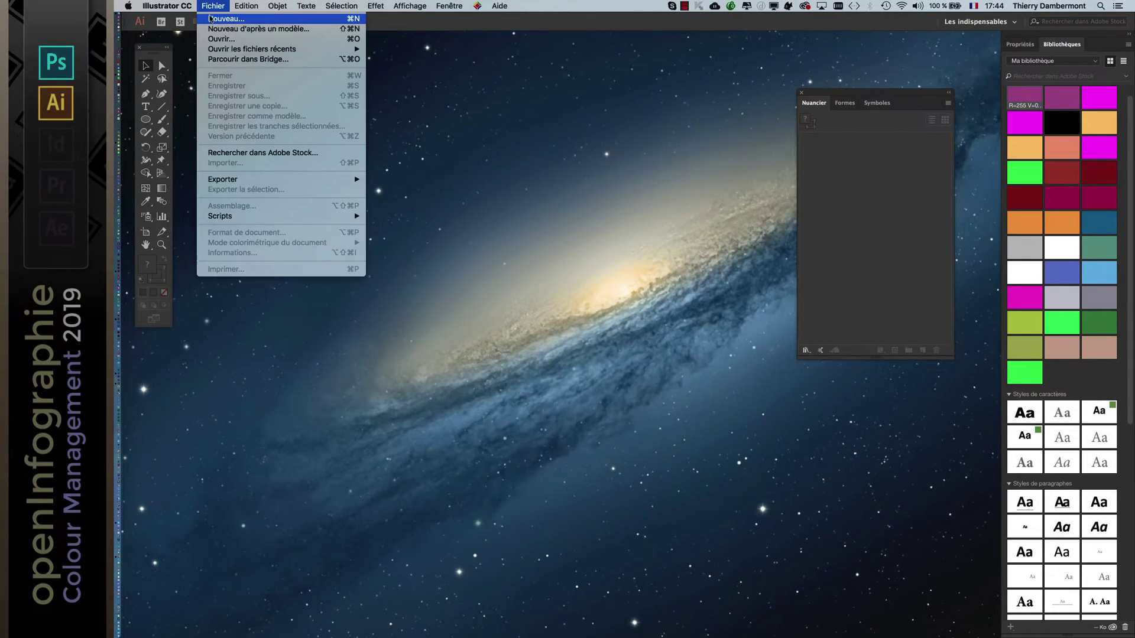
{"action": "left_click", "coordinate": [225, 19]}
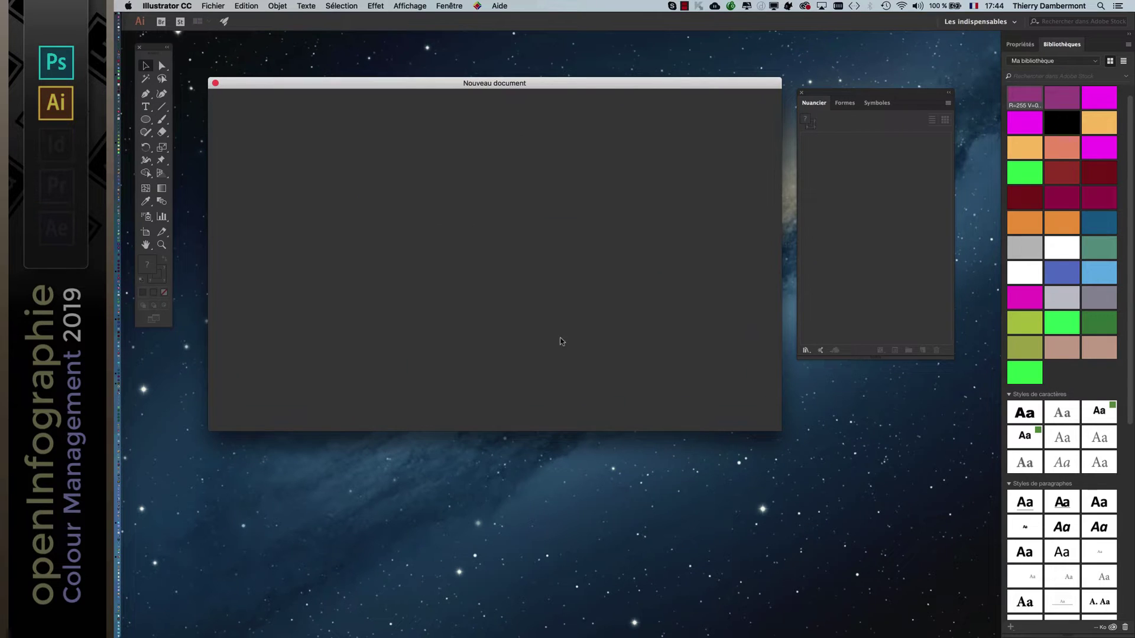
{"action": "left_click", "coordinate": [537, 105]}
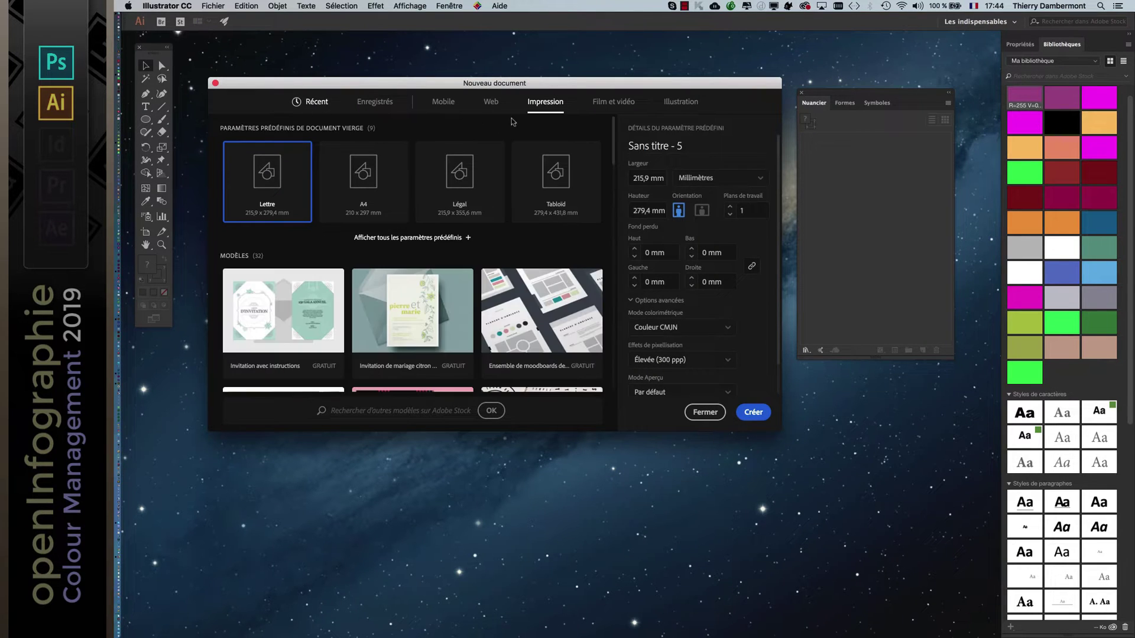
{"action": "left_click", "coordinate": [359, 173]}
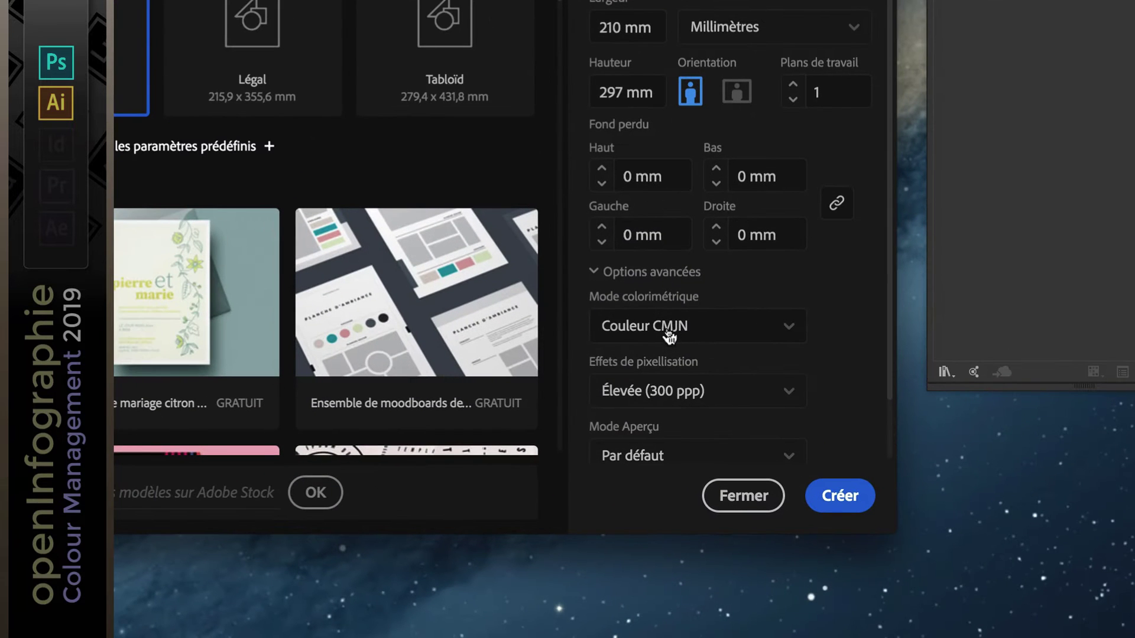
{"action": "left_click", "coordinate": [668, 336]}
{"action": "left_click", "coordinate": [666, 317]}
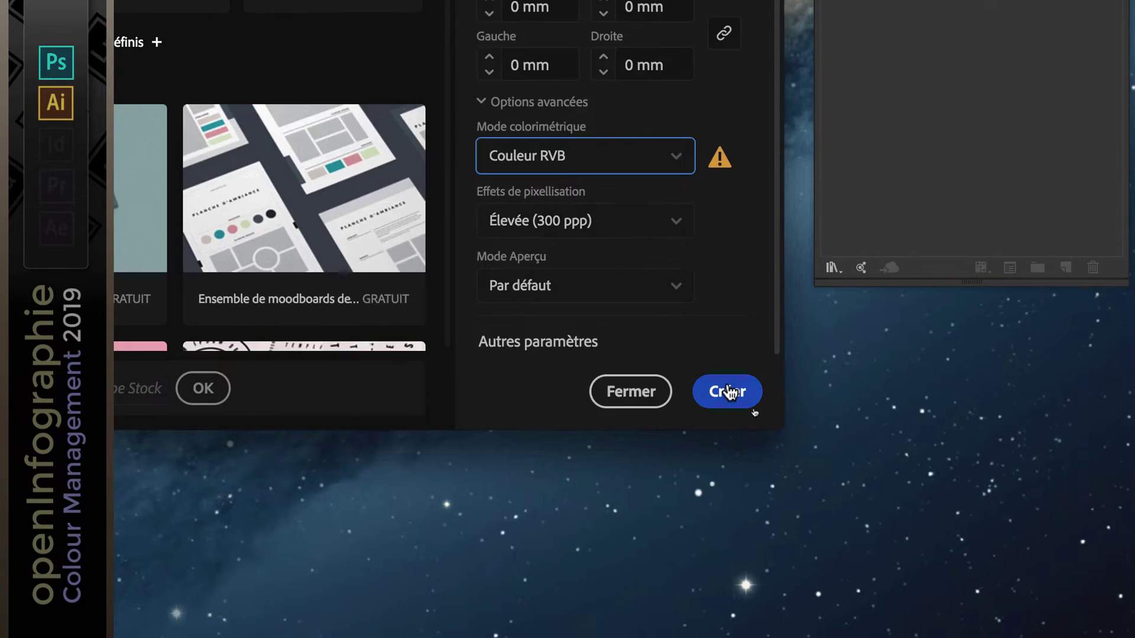
{"action": "left_click", "coordinate": [815, 542]}
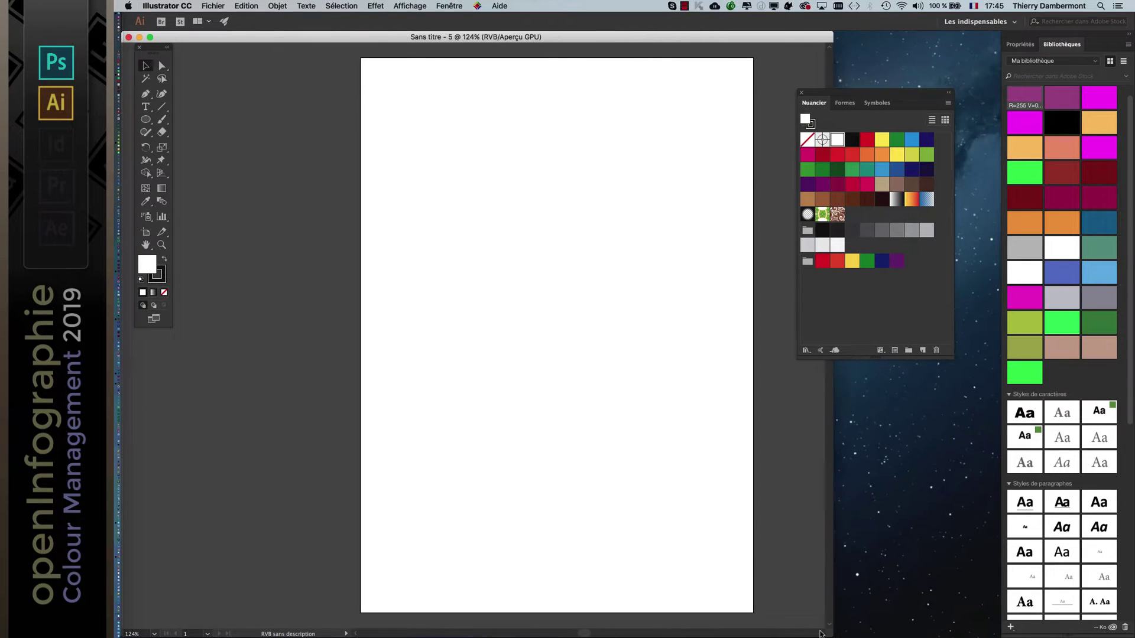
Review Illustrator's colour settings without changes, then close the blank document.
{"action": "left_click_drag", "start_coordinate": [290, 38], "coordinate": [328, 39]}
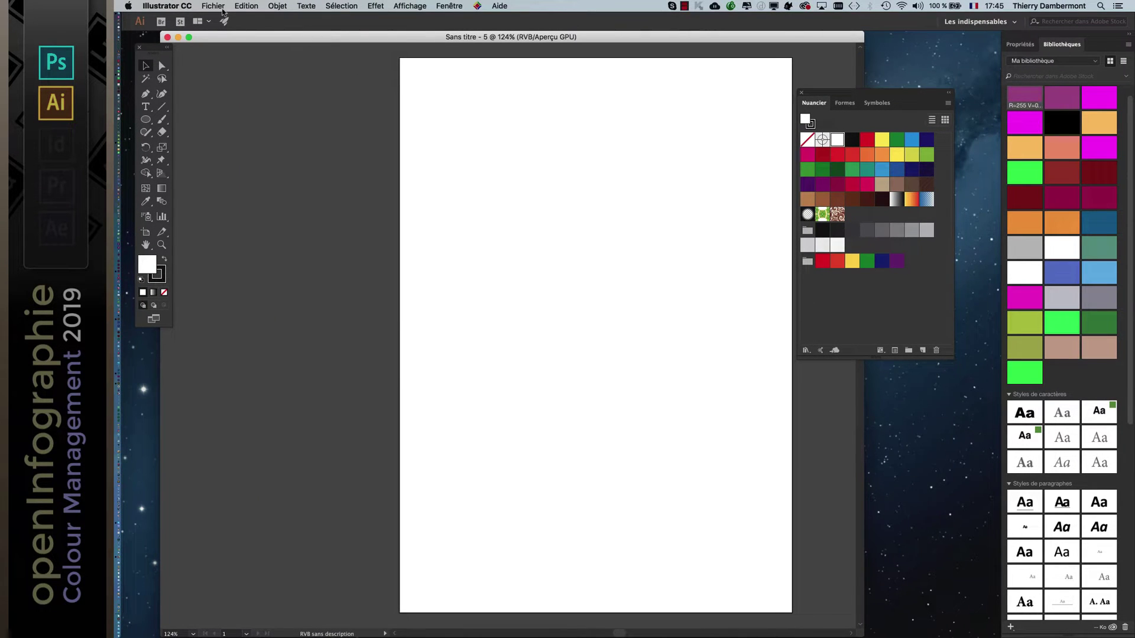
{"action": "left_click", "coordinate": [246, 6]}
{"action": "left_click", "coordinate": [259, 269]}
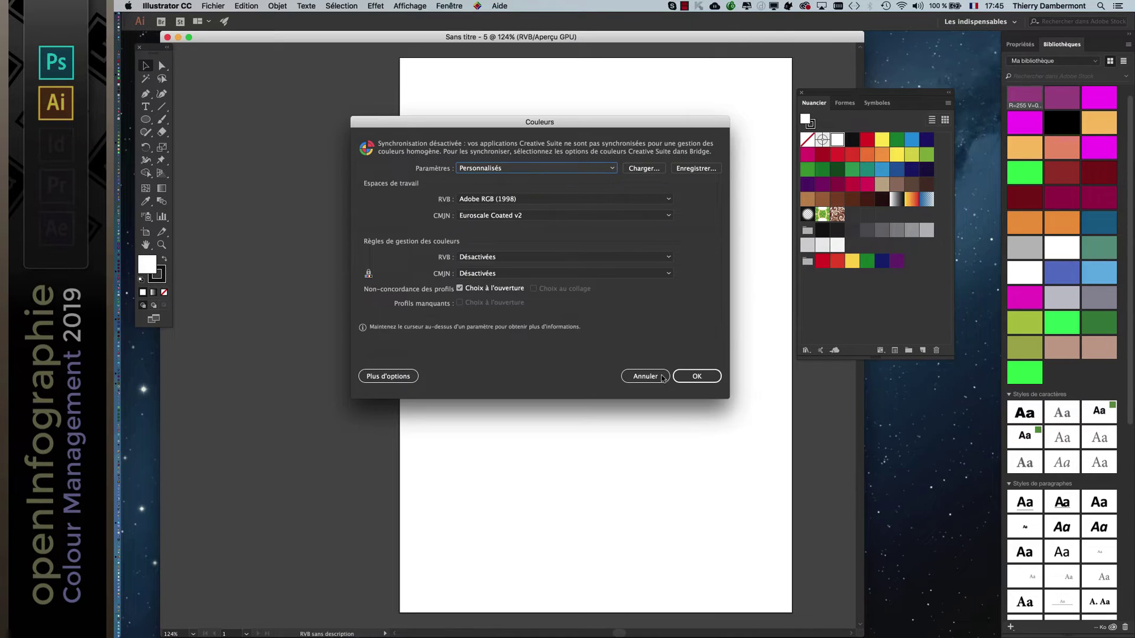
{"action": "left_click", "coordinate": [663, 378]}
{"action": "left_click", "coordinate": [166, 37]}
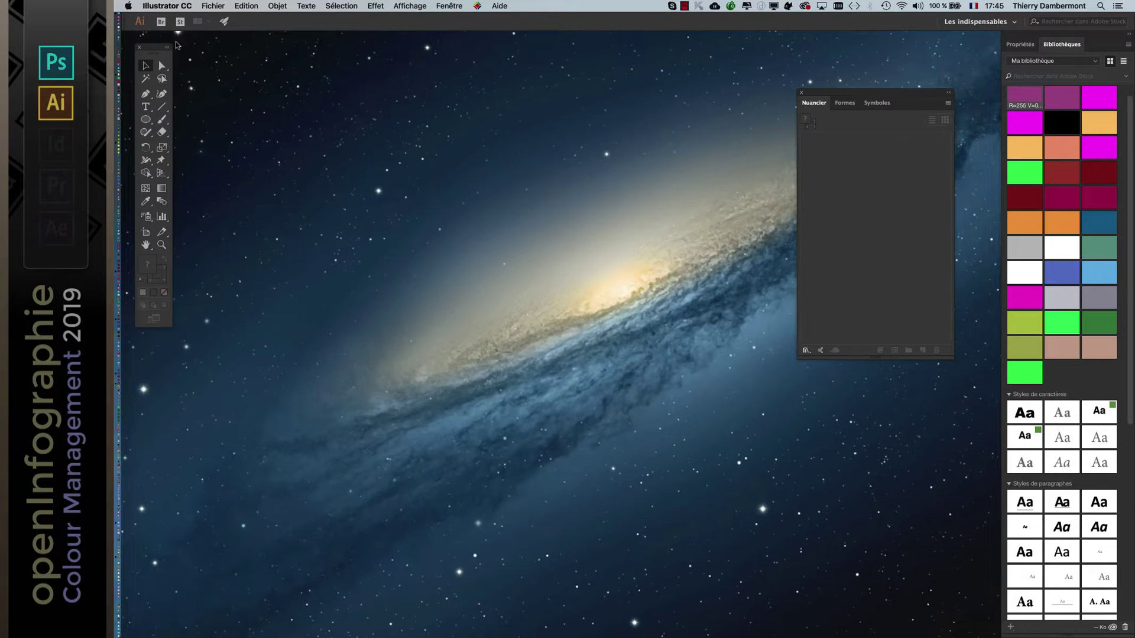
Set the RGB working space to ProPhoto RGB in Edition > Couleurs.
{"action": "left_click", "coordinate": [243, 4]}
{"action": "left_click", "coordinate": [275, 270]}
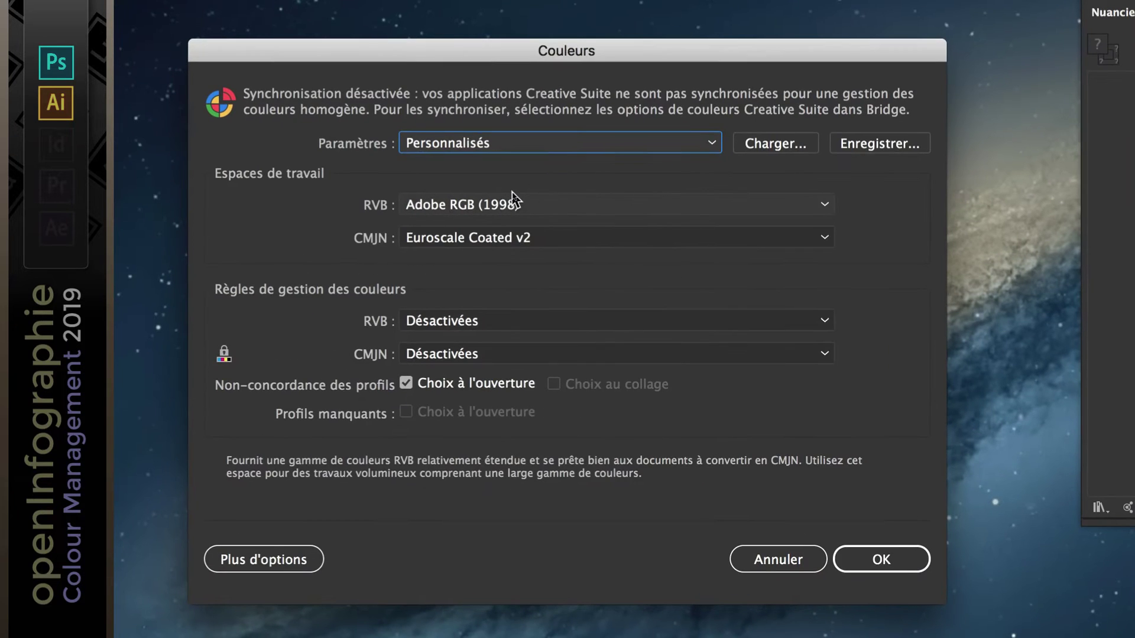
{"action": "left_click", "coordinate": [512, 198]}
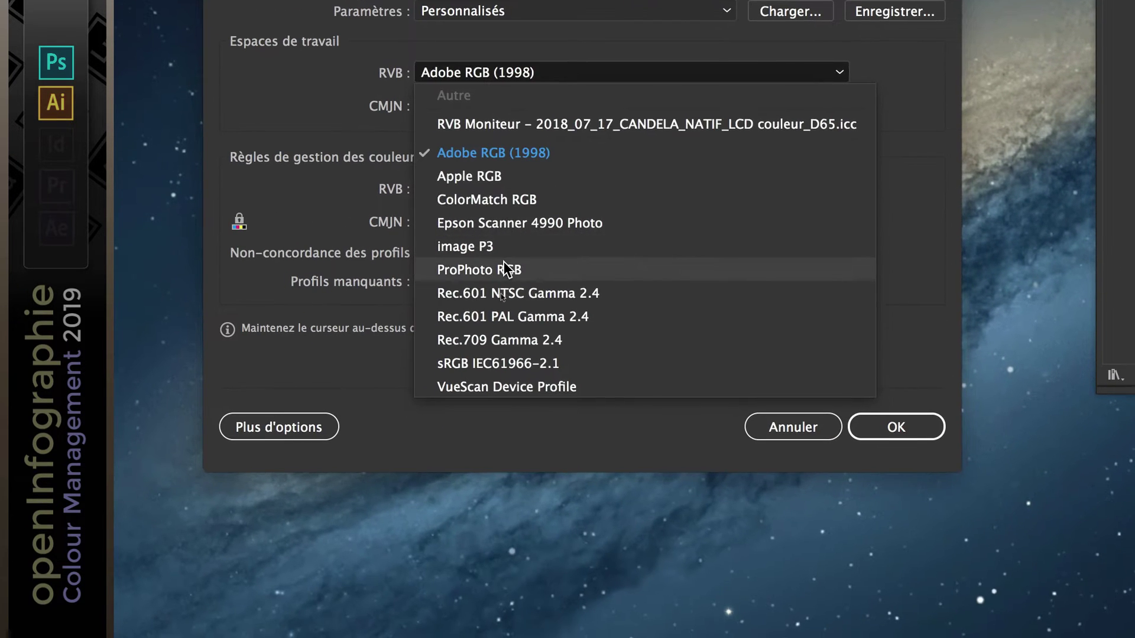
{"action": "left_click", "coordinate": [506, 363]}
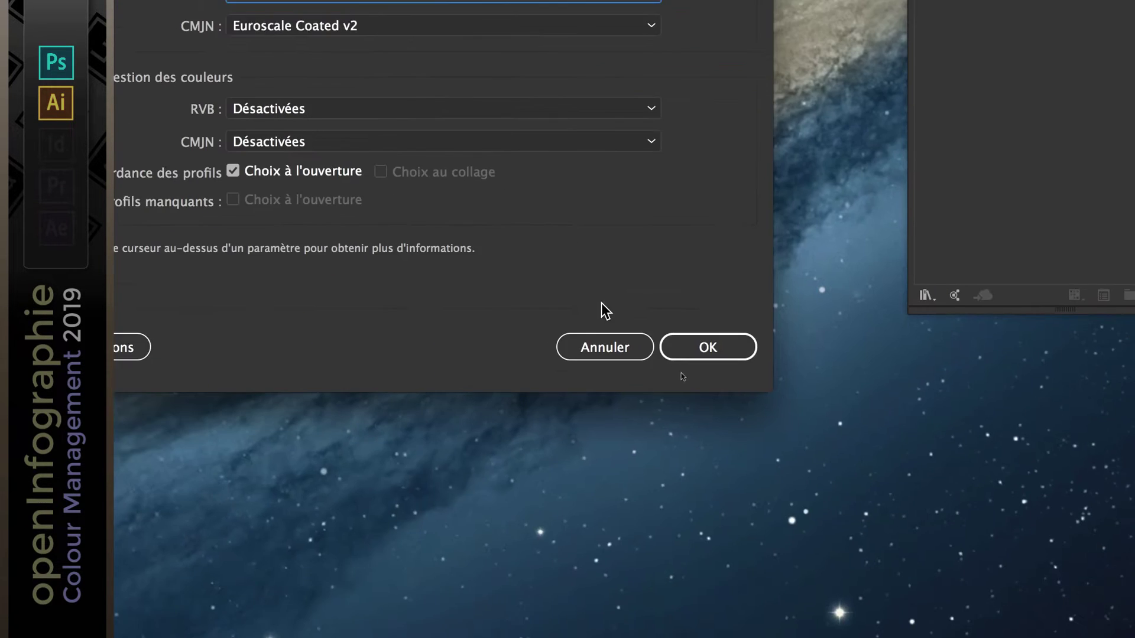
{"action": "left_click", "coordinate": [704, 349]}
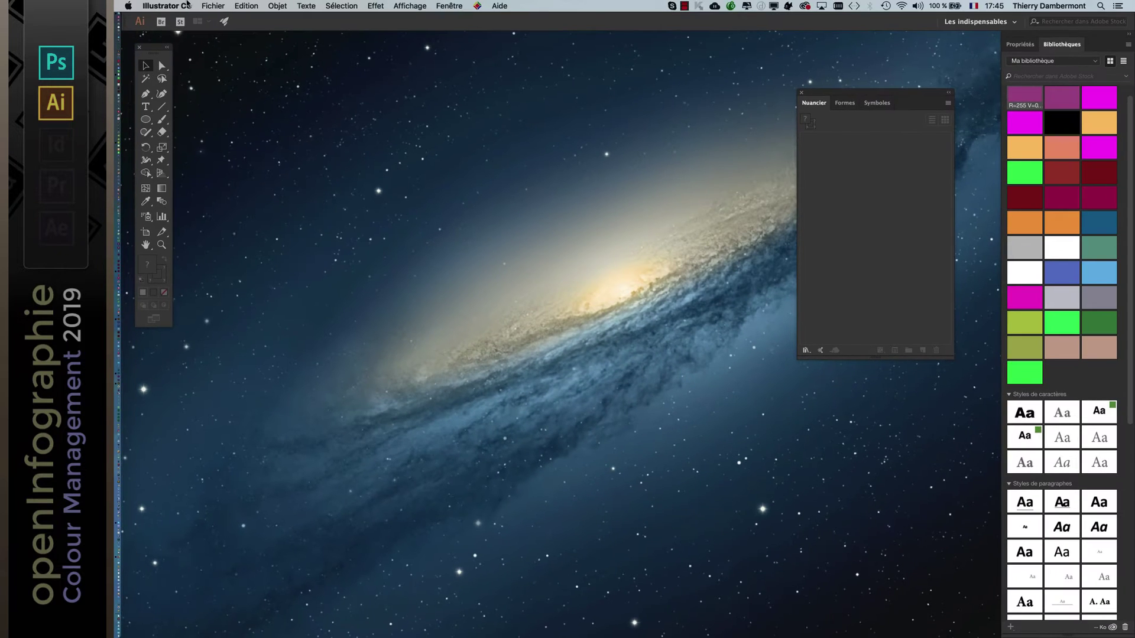
Create a new A4 print document in Couleur RVB mode (Sans titre - 6).
{"action": "left_click", "coordinate": [213, 5]}
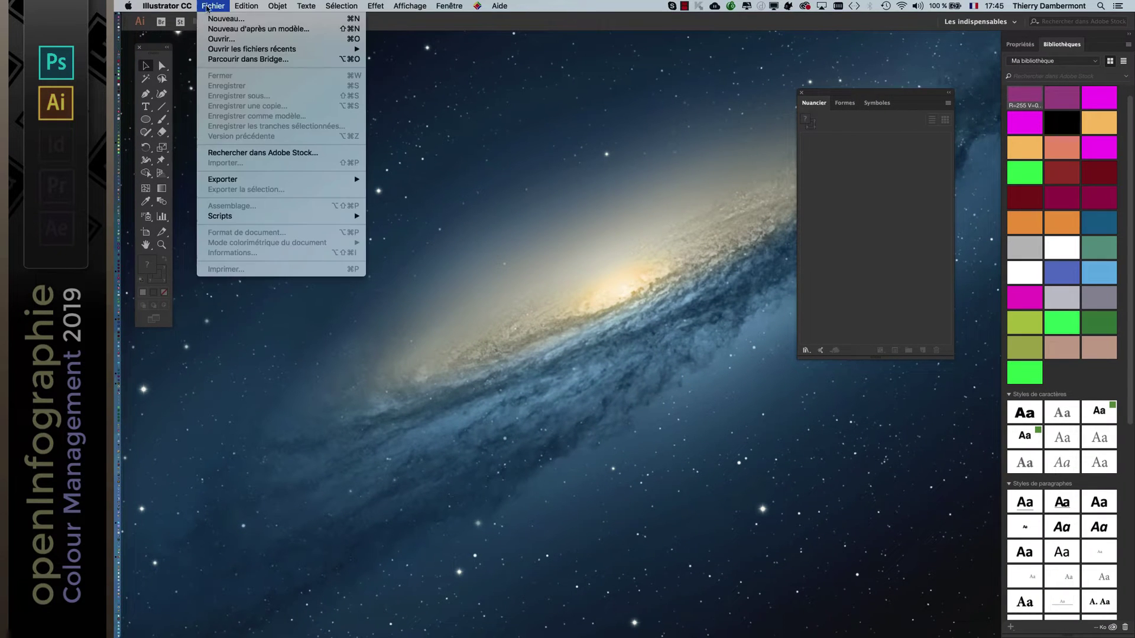
{"action": "left_click", "coordinate": [221, 19]}
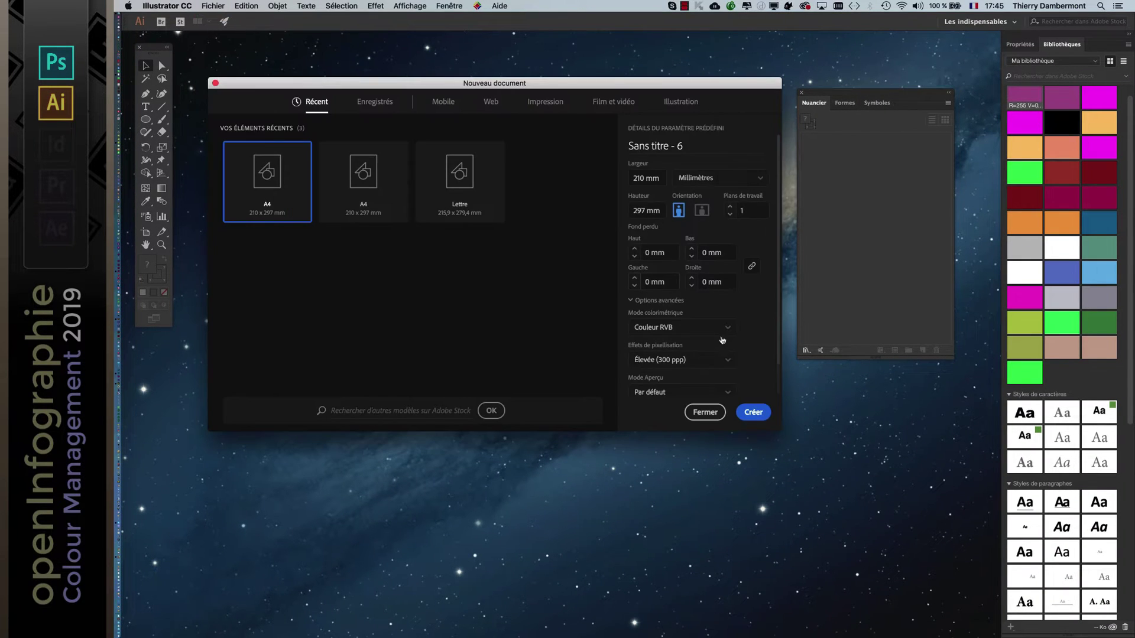
{"action": "left_click", "coordinate": [545, 102]}
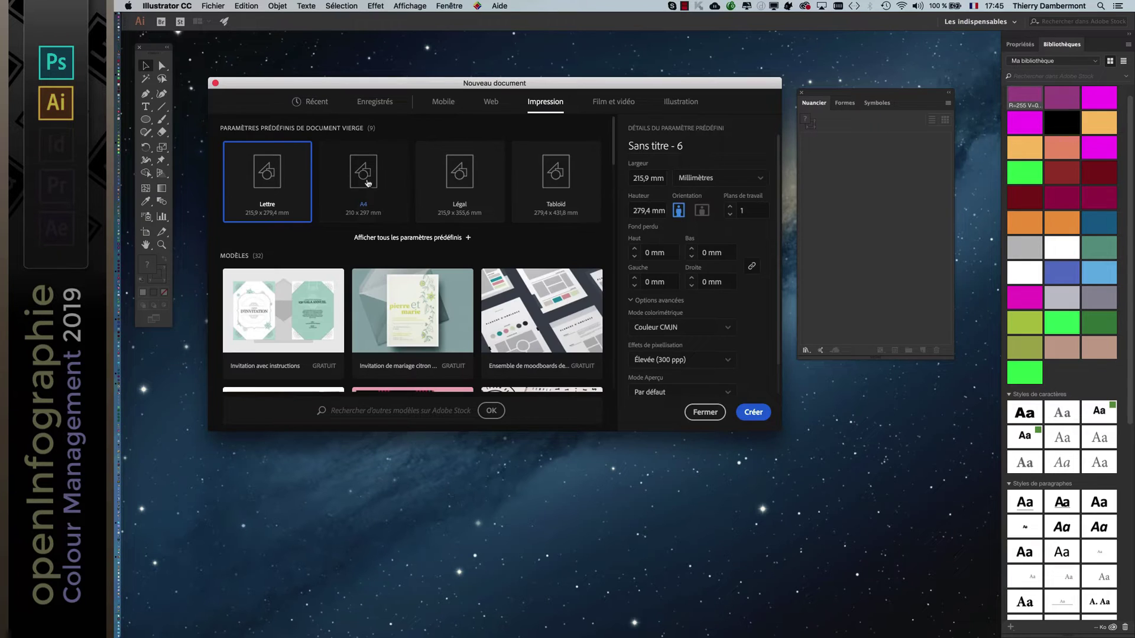
{"action": "left_click", "coordinate": [688, 330]}
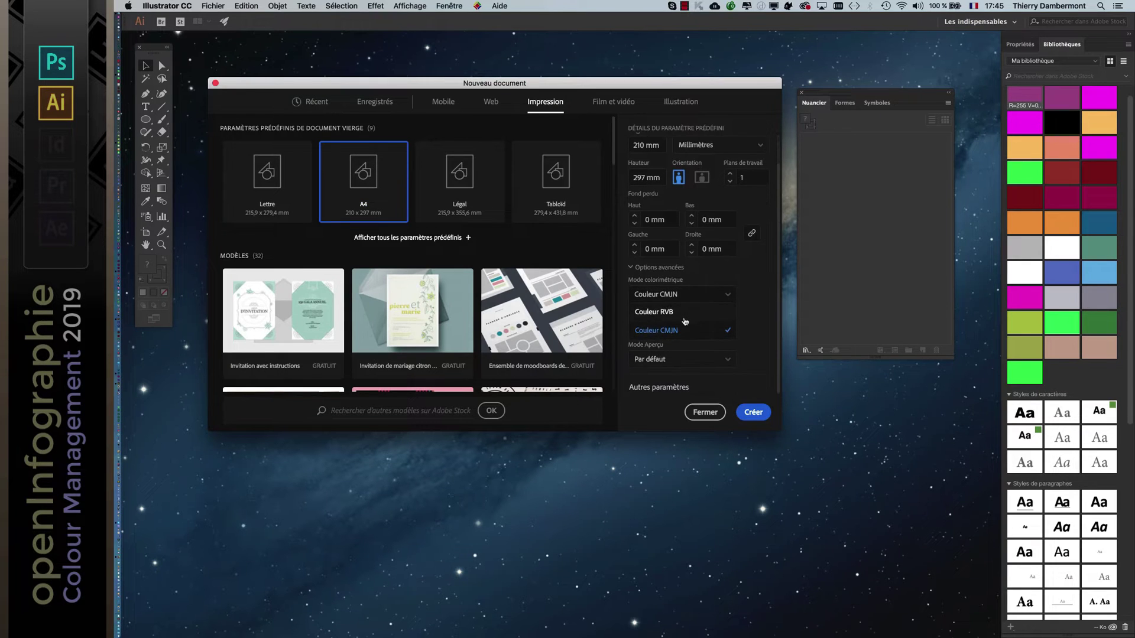
{"action": "left_click", "coordinate": [685, 319]}
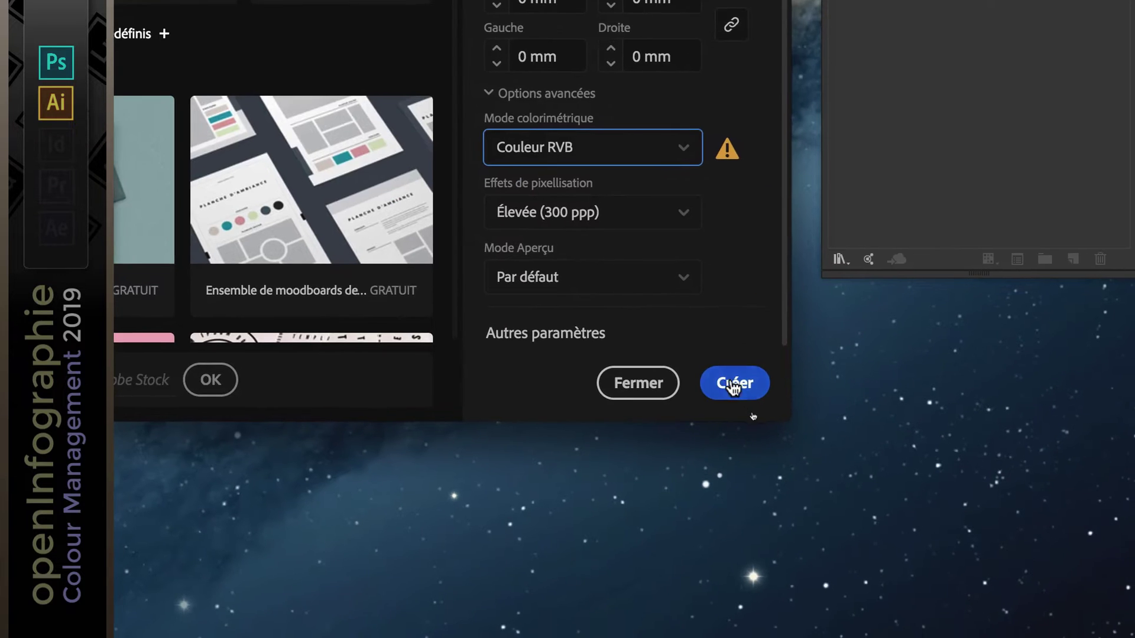
{"action": "left_click", "coordinate": [735, 383]}
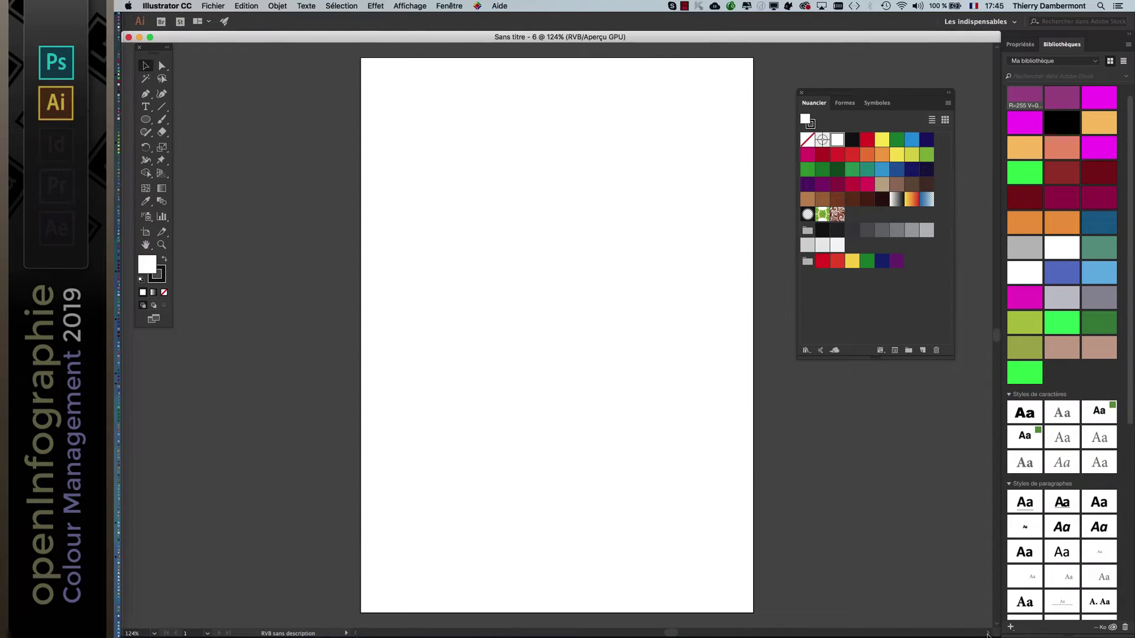
{"action": "left_click_drag", "start_coordinate": [993, 635], "coordinate": [704, 624]}
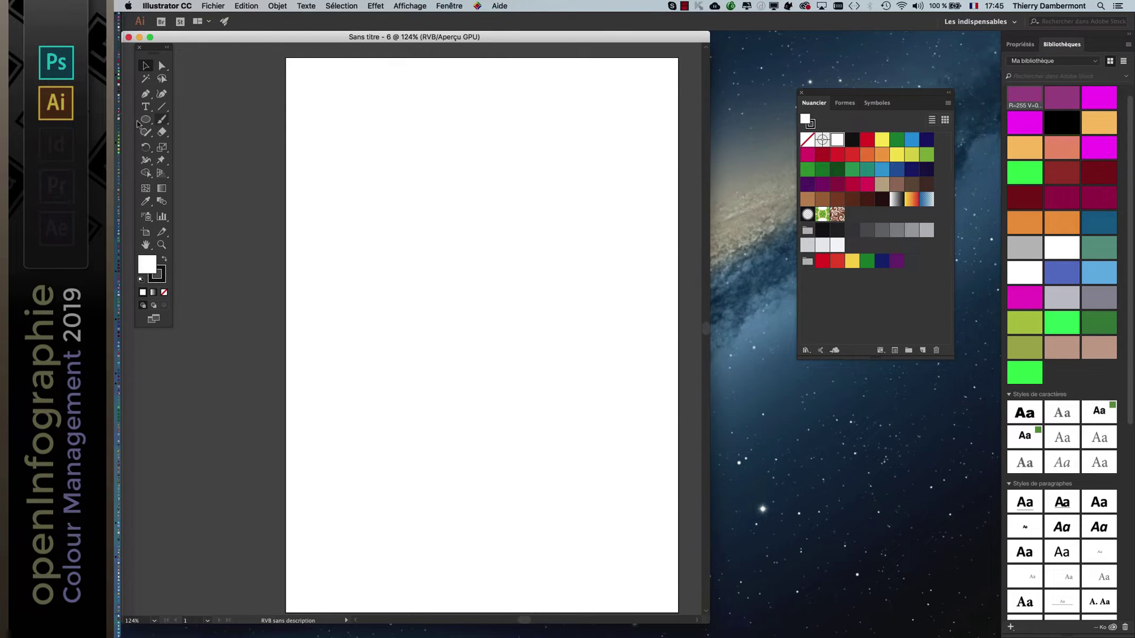
Draw three overlapping rectangles filled blue, crimson and brown, then deselect them.
{"action": "left_click_drag", "start_coordinate": [145, 124], "coordinate": [189, 116]}
{"action": "left_click_drag", "start_coordinate": [313, 95], "coordinate": [446, 317]}
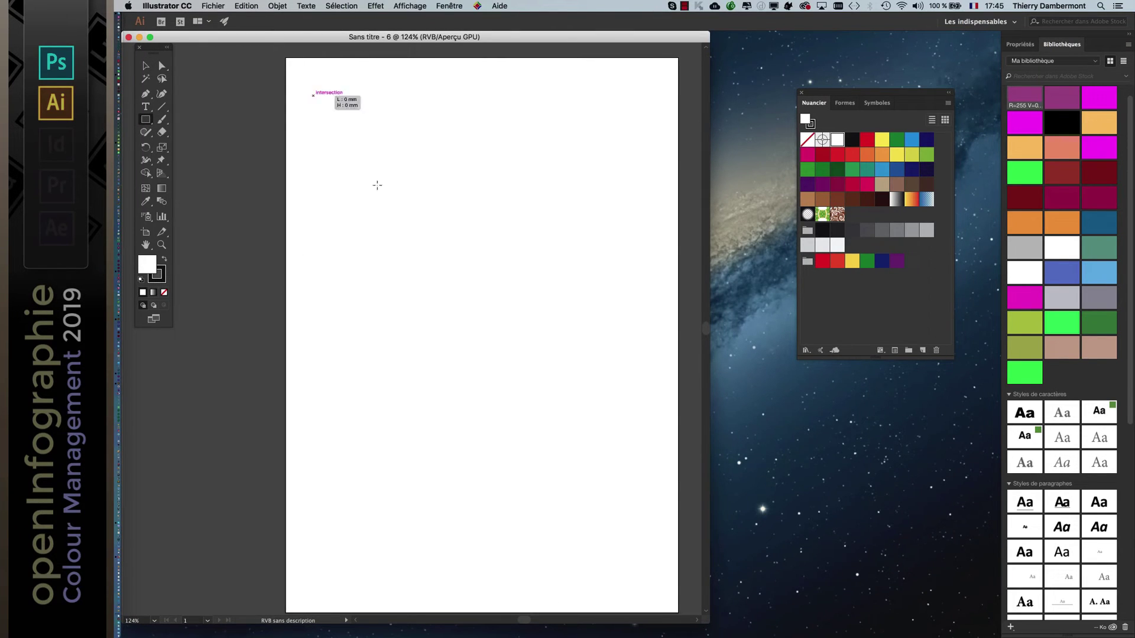
{"action": "left_click", "coordinate": [881, 170]}
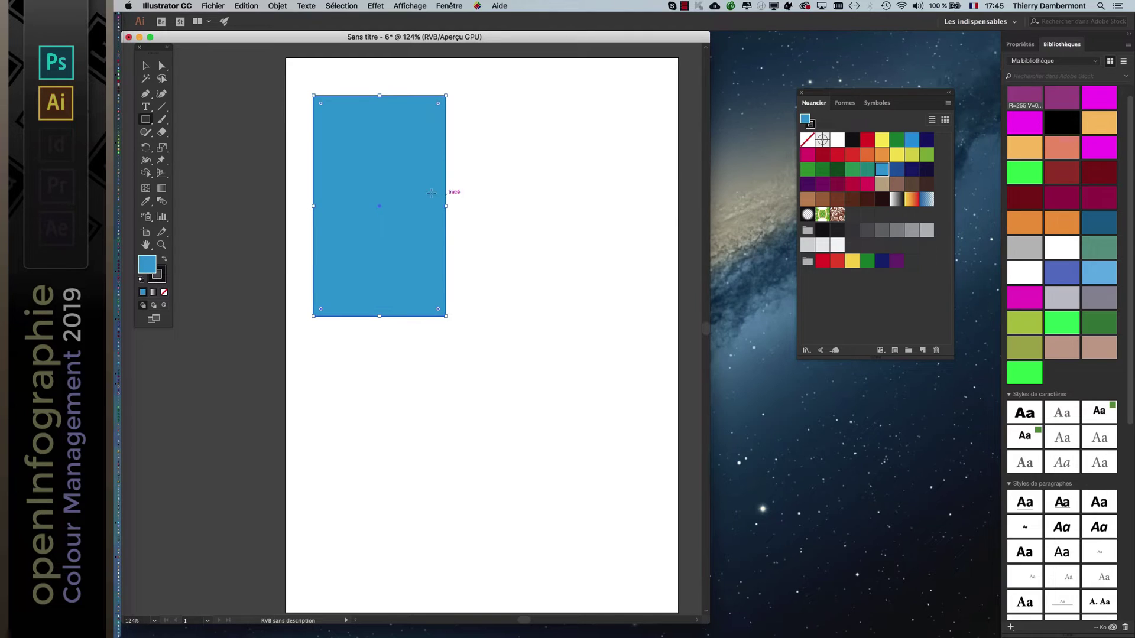
{"action": "left_click_drag", "start_coordinate": [419, 193], "coordinate": [538, 400]}
{"action": "left_click", "coordinate": [866, 186]}
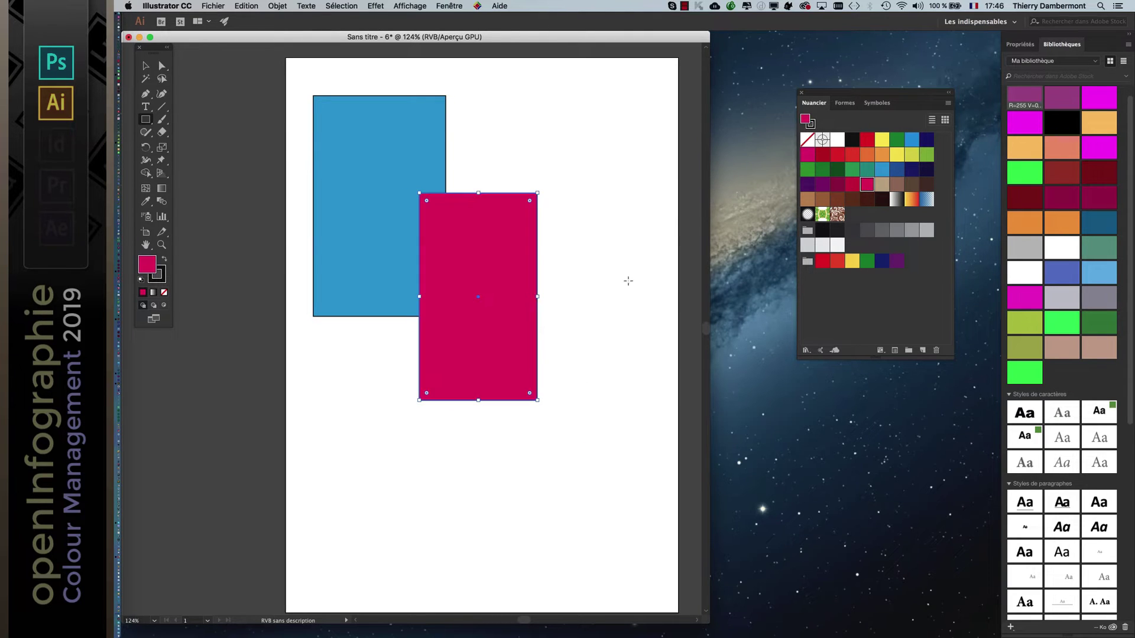
{"action": "left_click_drag", "start_coordinate": [493, 281], "coordinate": [628, 484]}
{"action": "left_click", "coordinate": [911, 184]}
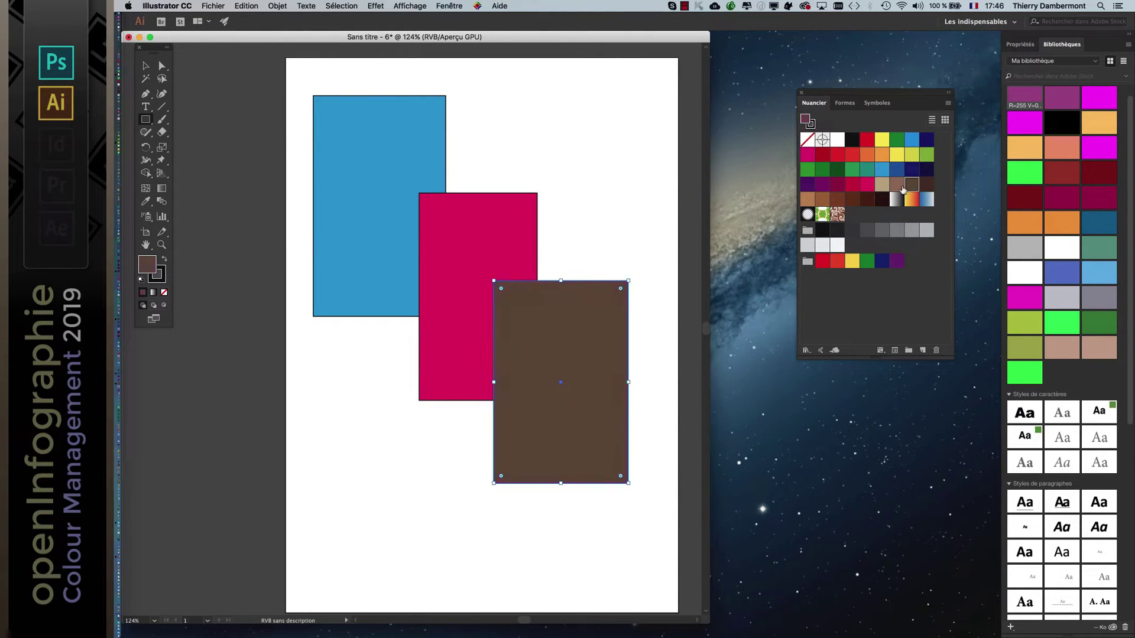
{"action": "key", "text": "v"}
{"action": "left_click", "coordinate": [208, 133]}
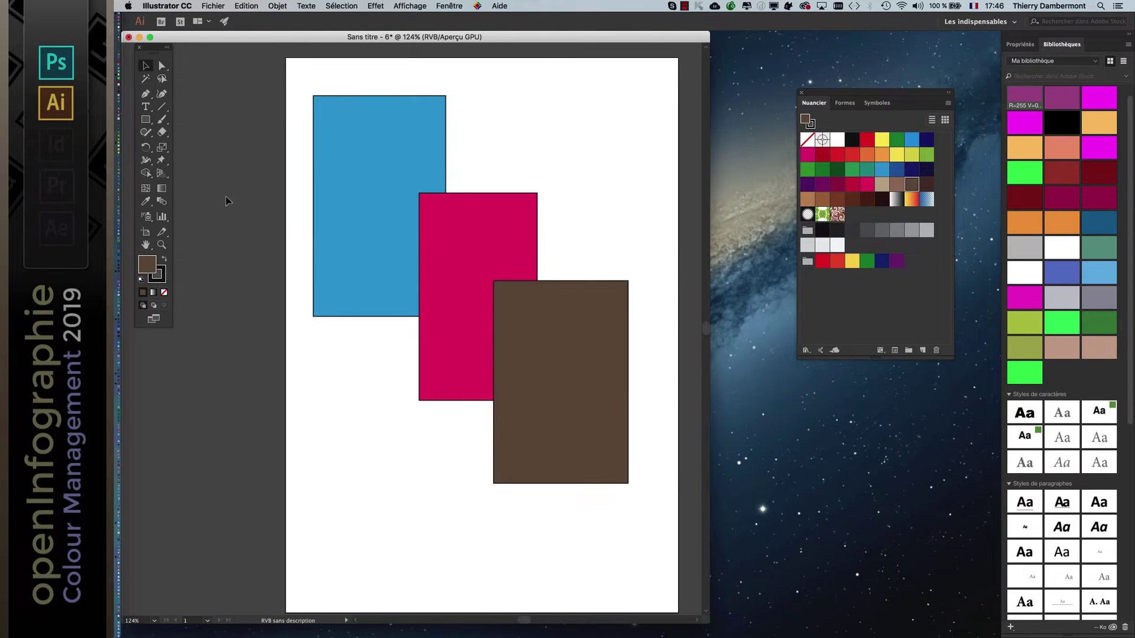
{"action": "left_click_drag", "start_coordinate": [458, 38], "coordinate": [519, 39]}
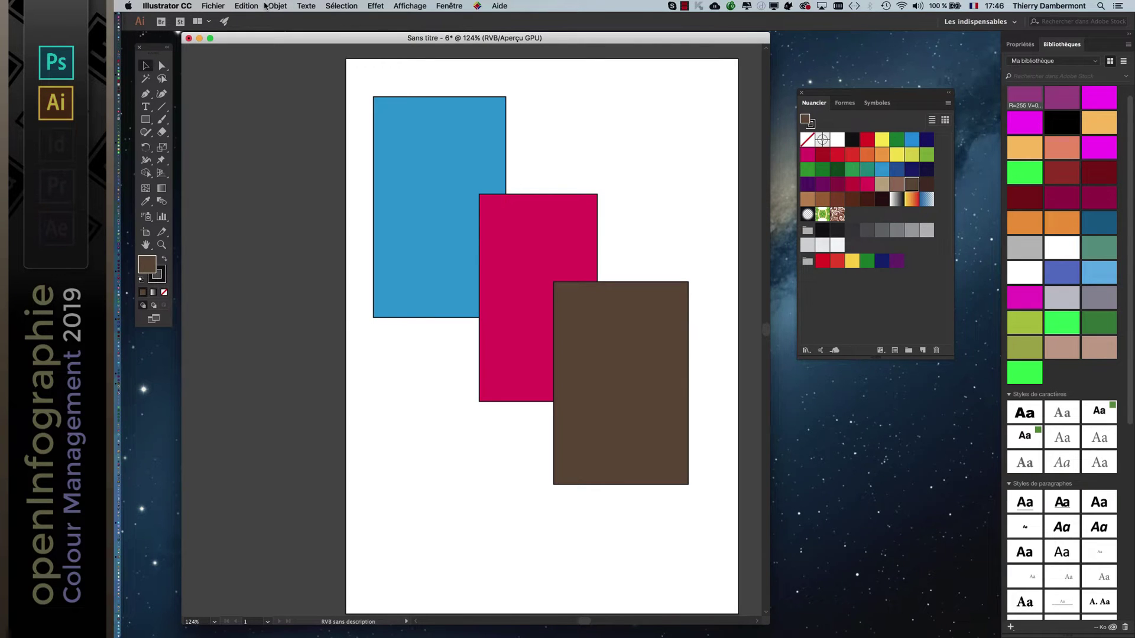
Assign the ProPhoto RGB working-space profile to Sans titre - 6, then close the document.
{"action": "left_click", "coordinate": [255, 6]}
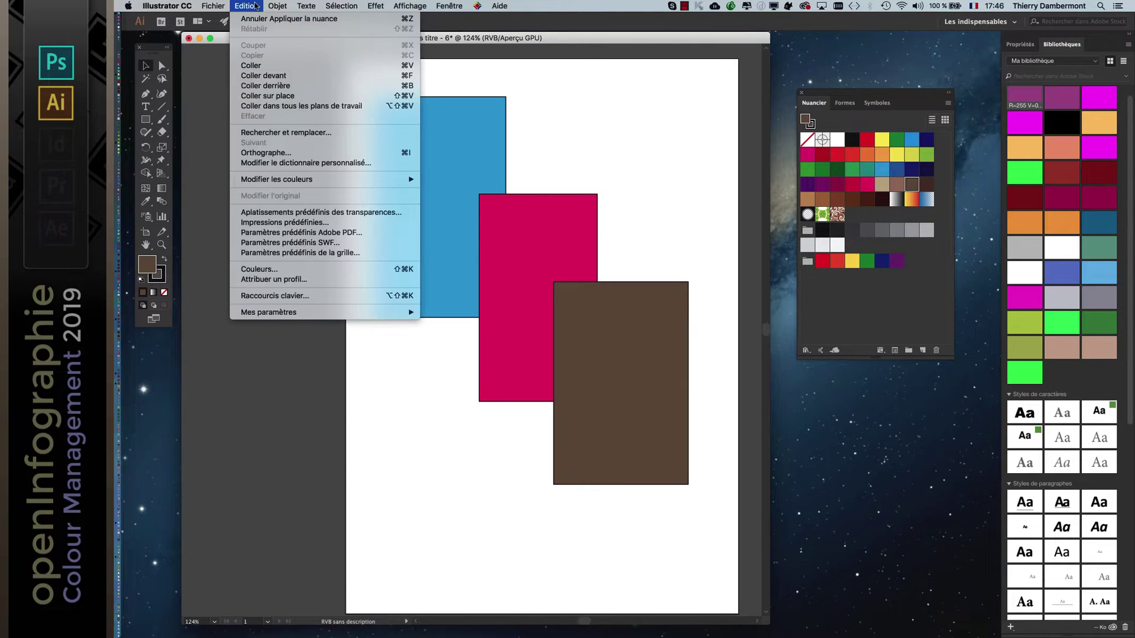
{"action": "left_click", "coordinate": [289, 280]}
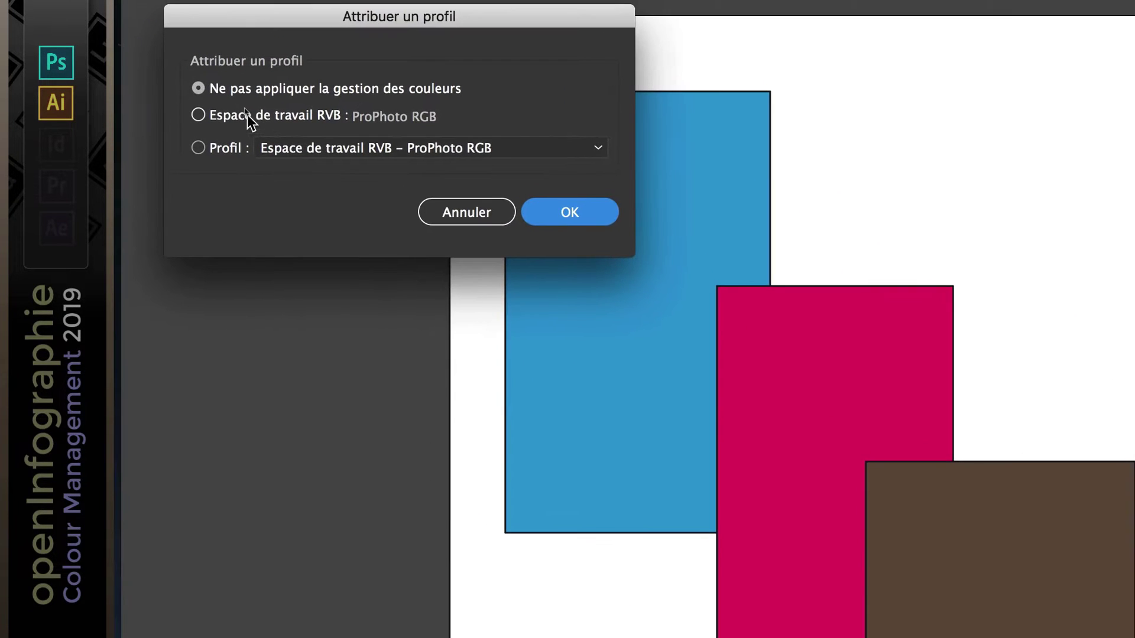
{"action": "left_click", "coordinate": [290, 89]}
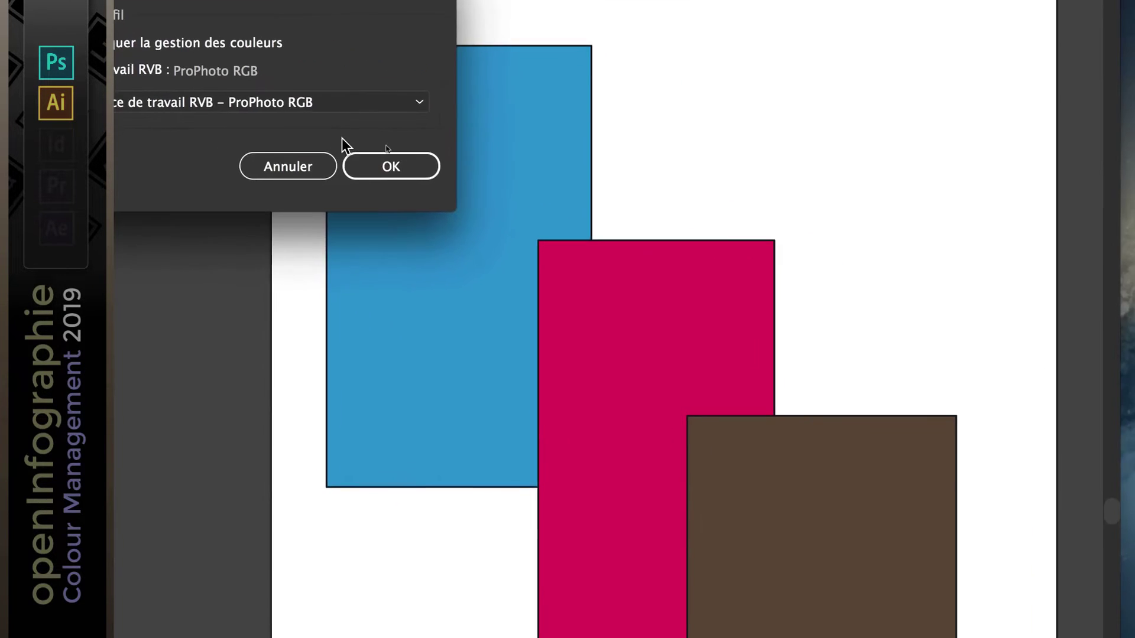
{"action": "left_click", "coordinate": [523, 210]}
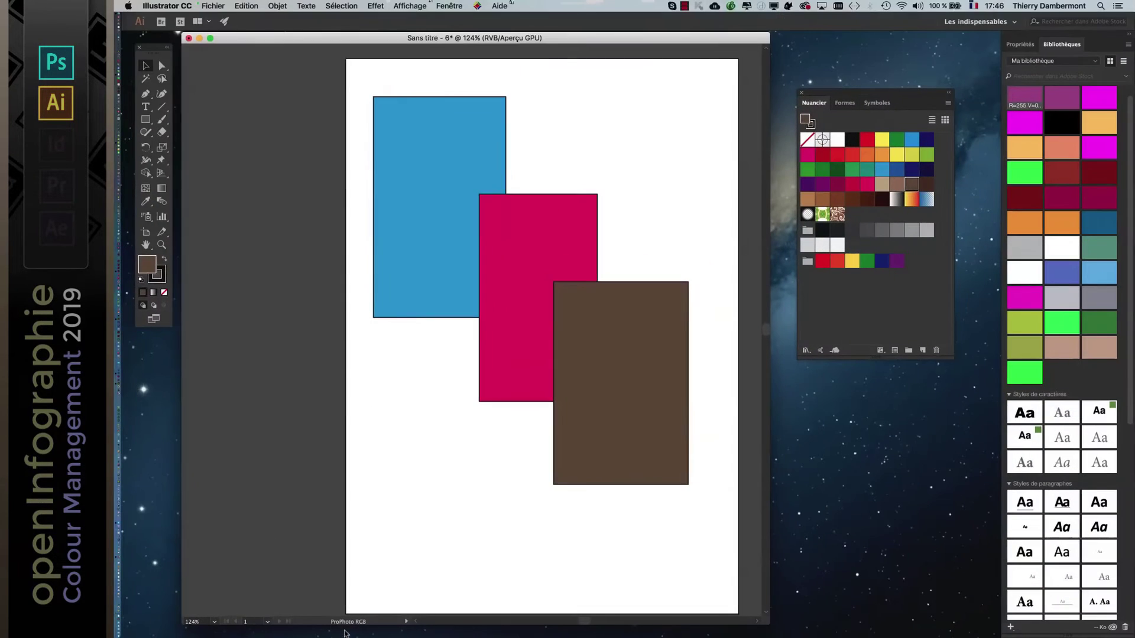
{"action": "left_click_drag", "start_coordinate": [764, 626], "coordinate": [777, 524]}
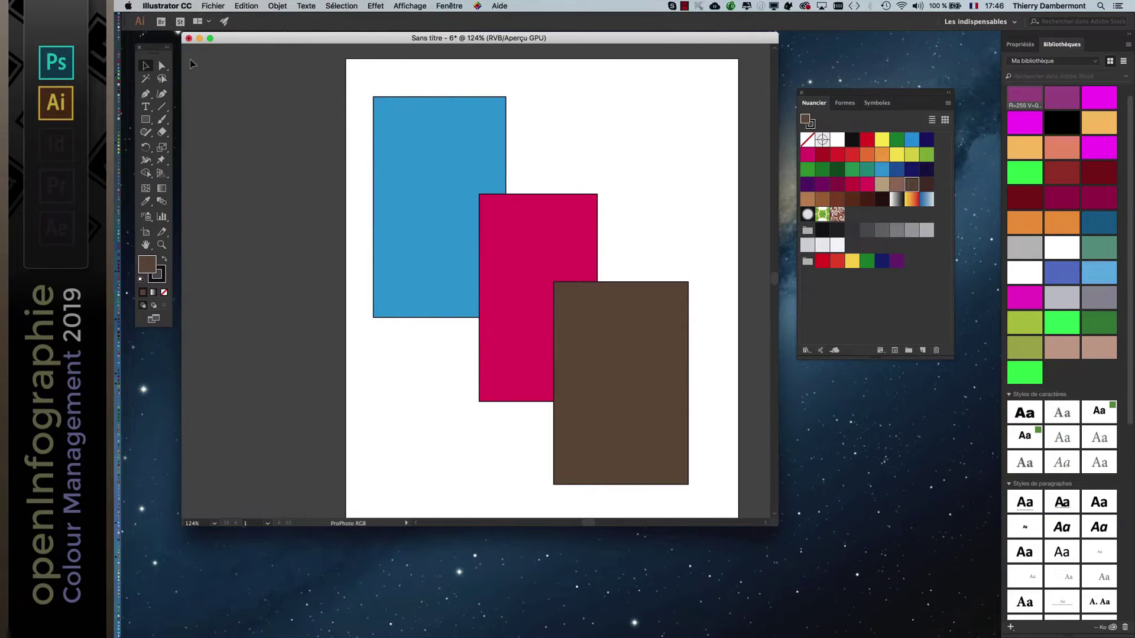
{"action": "left_click", "coordinate": [185, 39]}
Discard the Illustrator document's changes and switch over to Photoshop.
{"action": "left_click", "coordinate": [587, 353]}
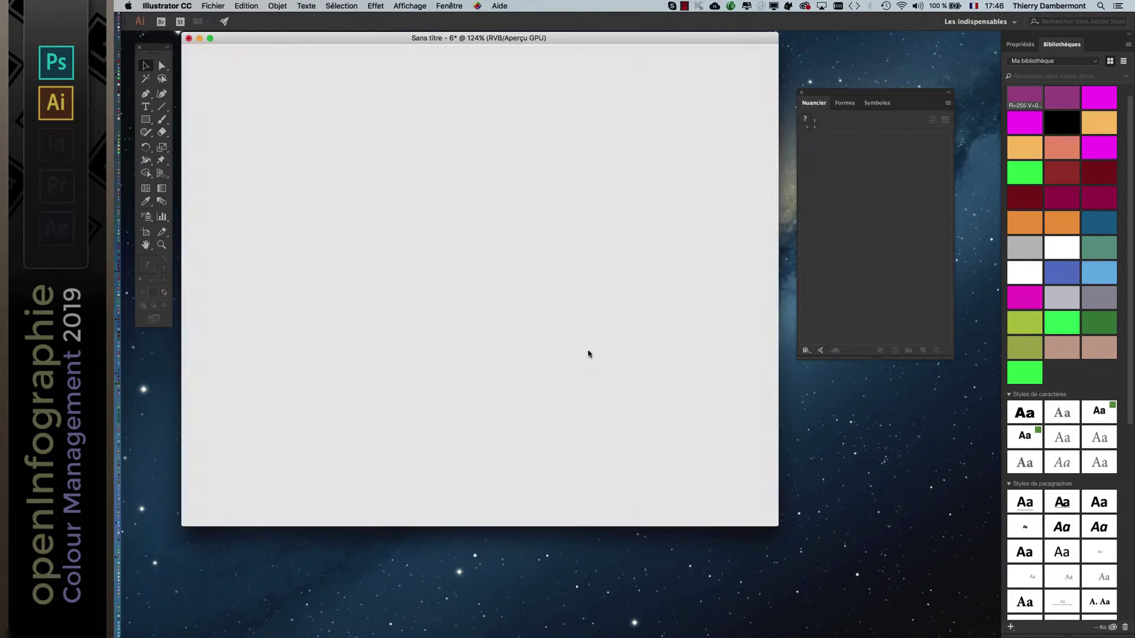
{"action": "key", "text": "super+Tab"}
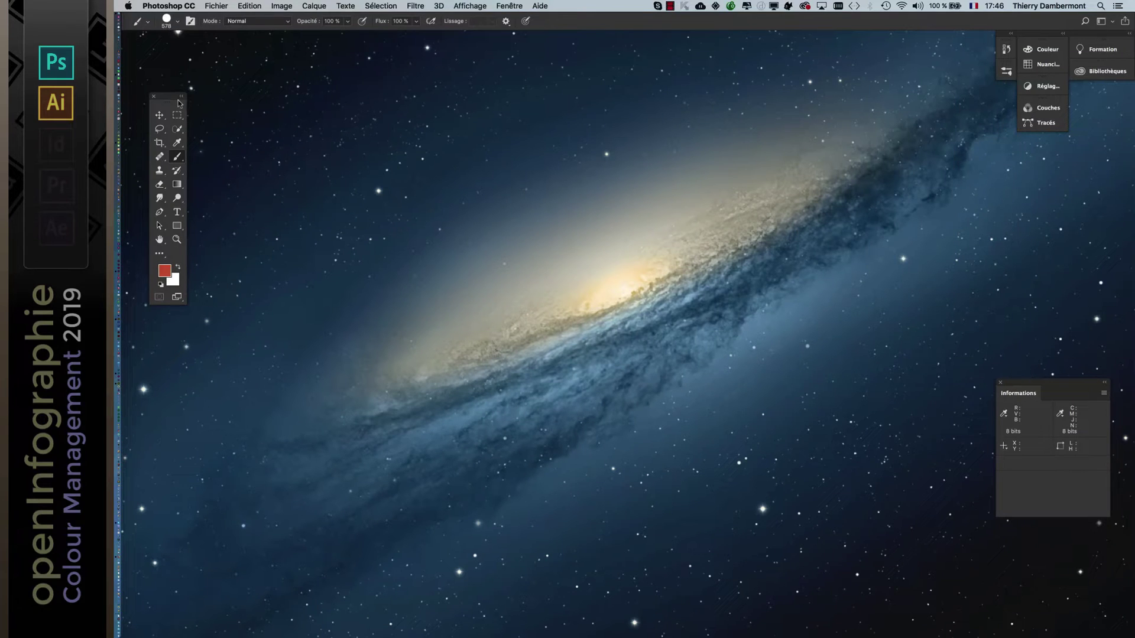
{"action": "left_click_drag", "start_coordinate": [171, 95], "coordinate": [166, 74]}
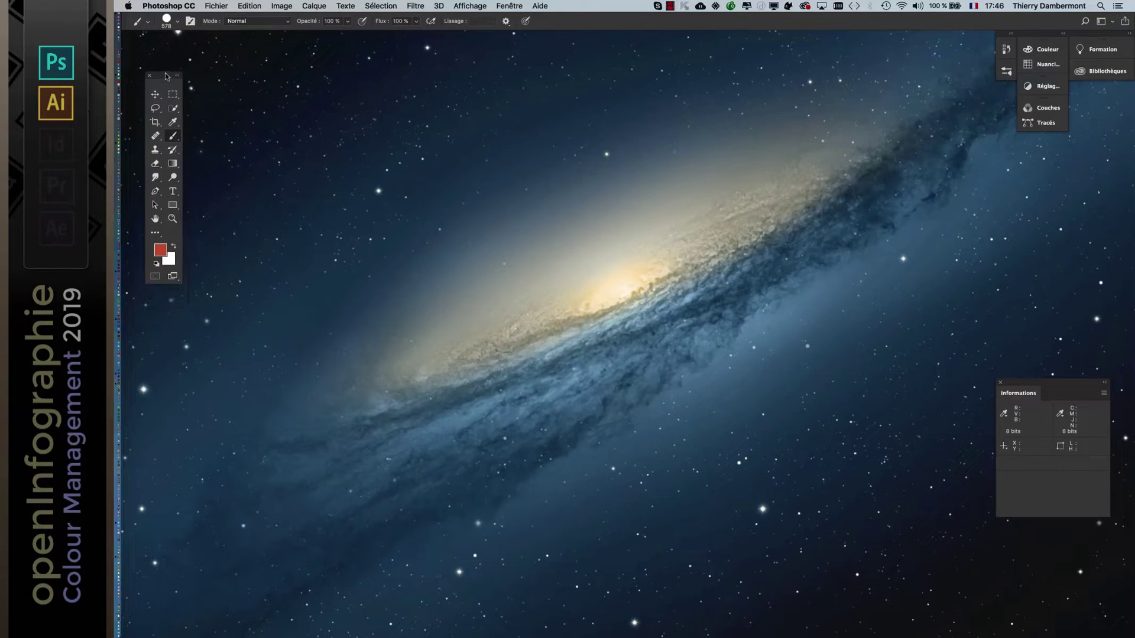
Confirm Photoshop's colour settings and create an RGB 8-bit document without colour management.
{"action": "left_click", "coordinate": [216, 6]}
{"action": "mouse_move", "coordinate": [250, 5]}
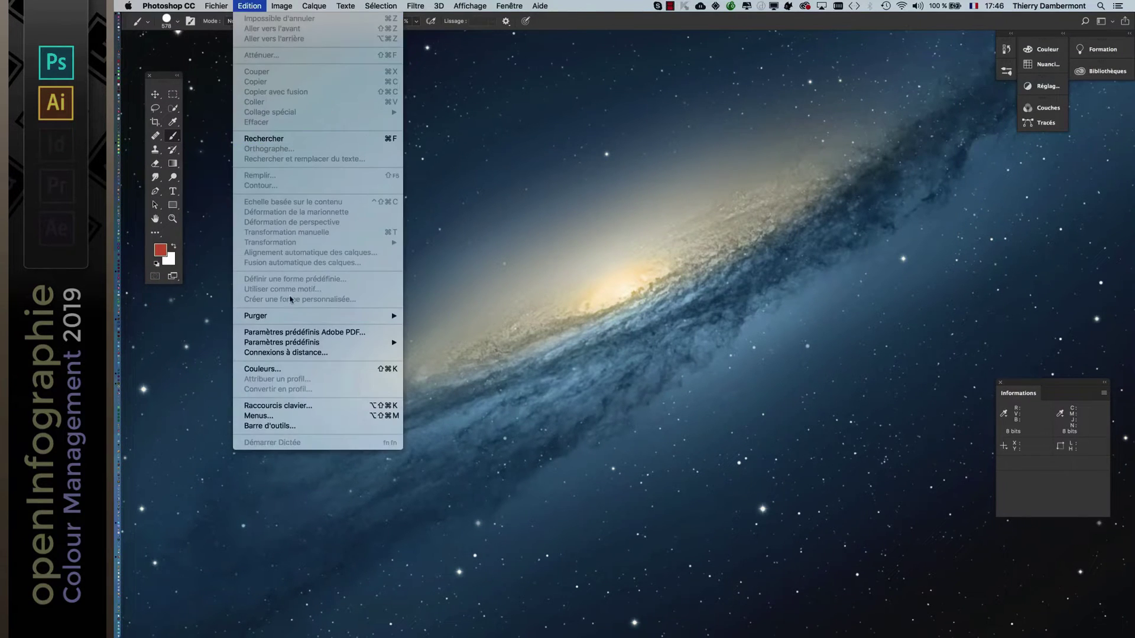
{"action": "key", "text": "Return"}
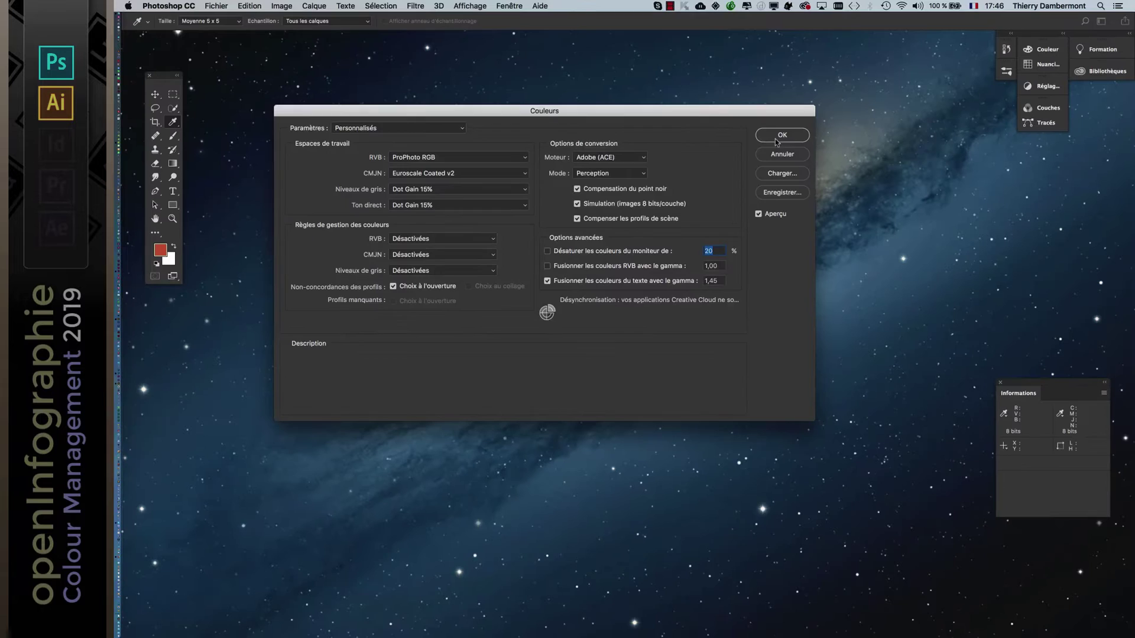
{"action": "left_click", "coordinate": [777, 144]}
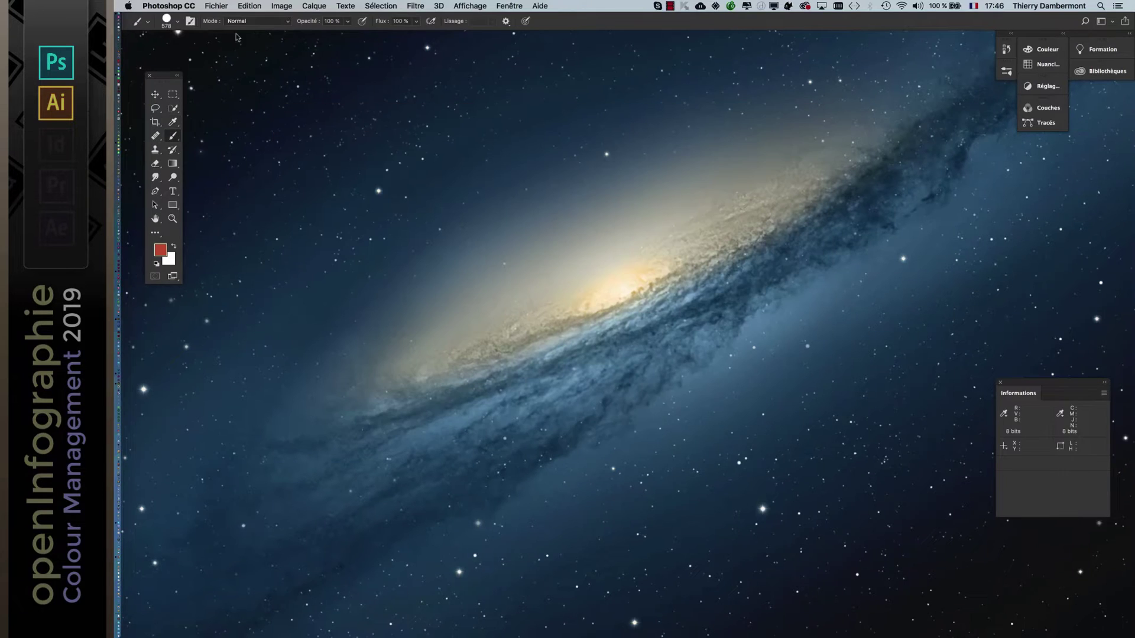
{"action": "left_click", "coordinate": [216, 6]}
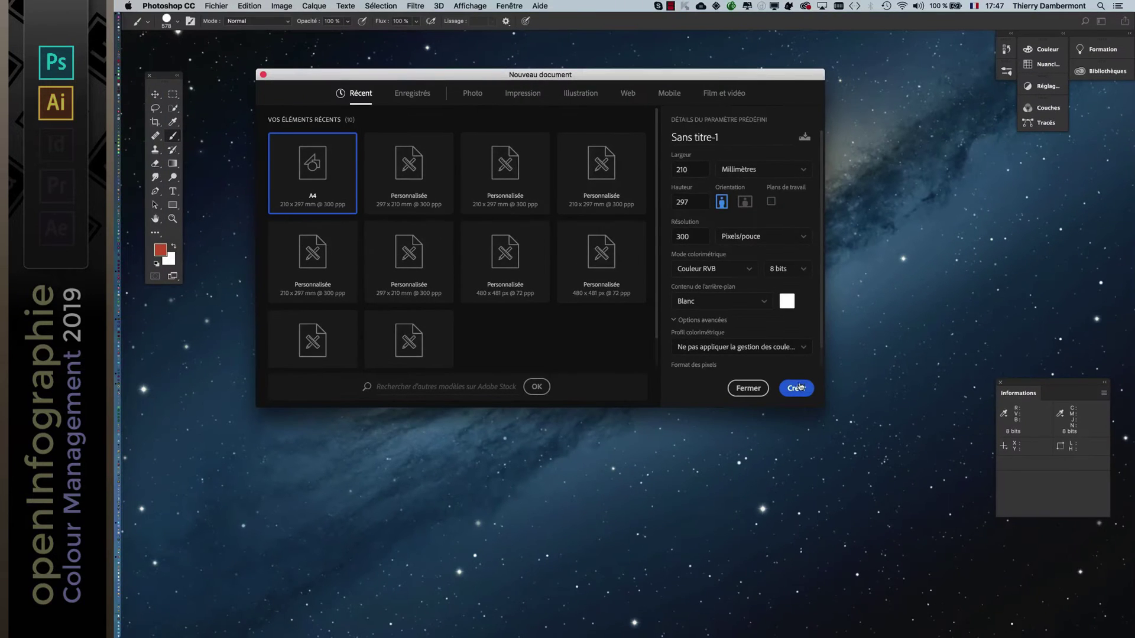
{"action": "left_click", "coordinate": [798, 388]}
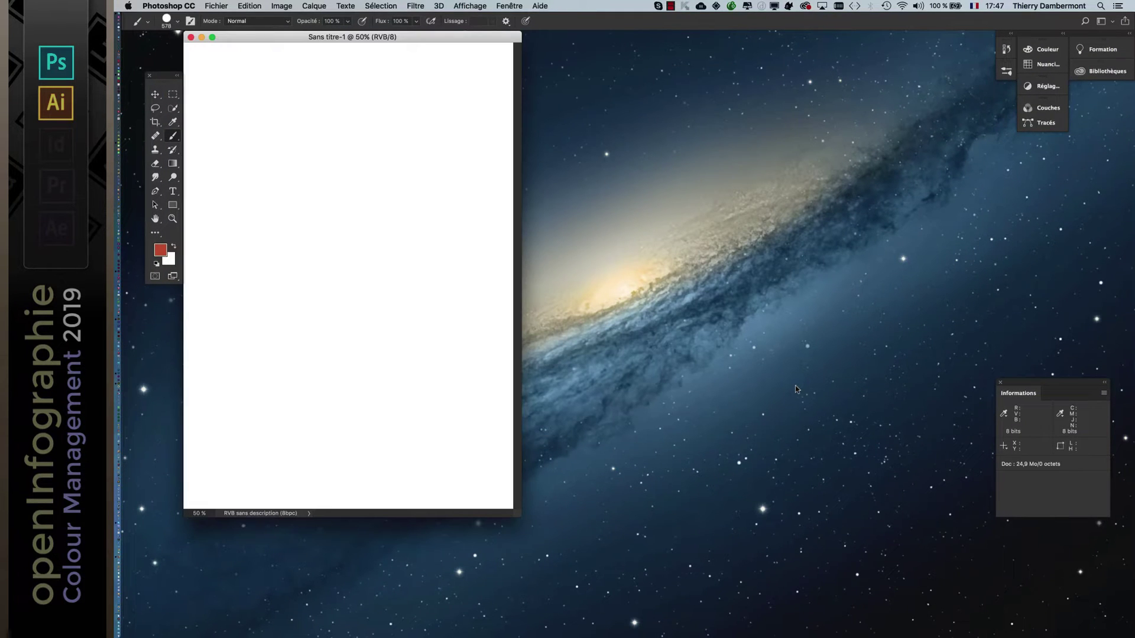
Paint a wide brown band across the top of the canvas with the Brush tool.
{"action": "left_click_drag", "start_coordinate": [411, 38], "coordinate": [482, 51]}
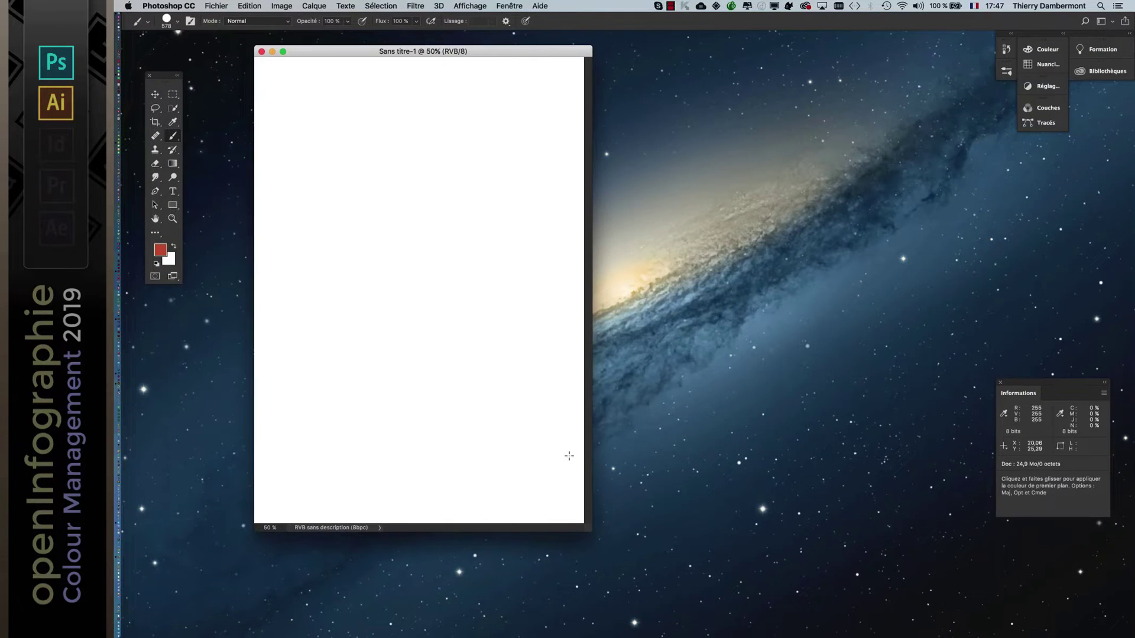
{"action": "left_click_drag", "start_coordinate": [598, 531], "coordinate": [697, 555]}
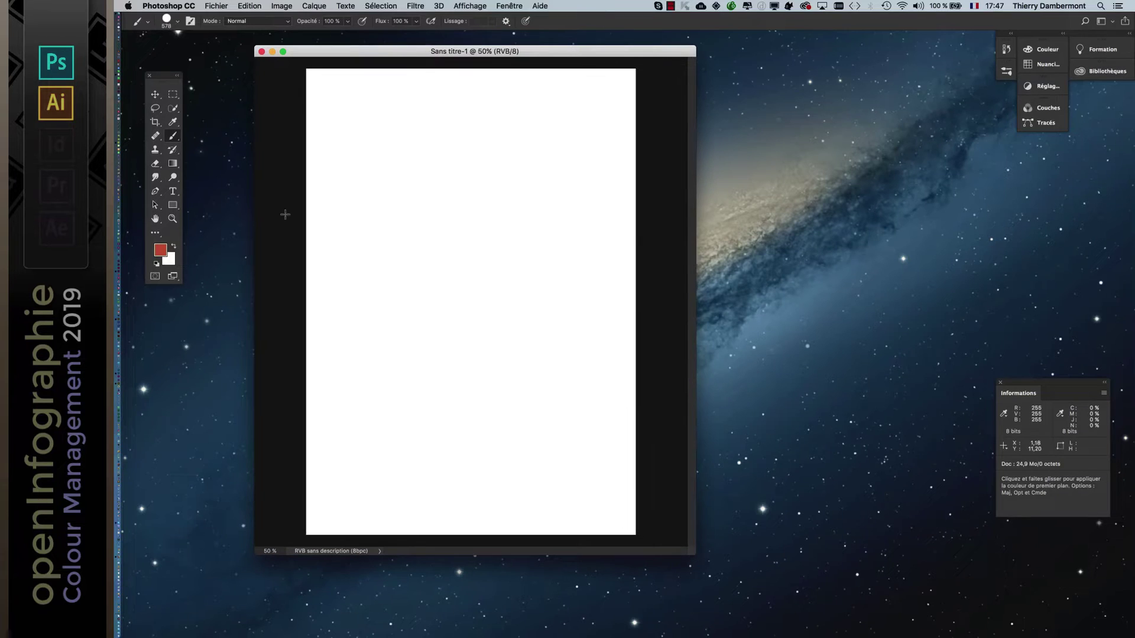
{"action": "left_click", "coordinate": [173, 135]}
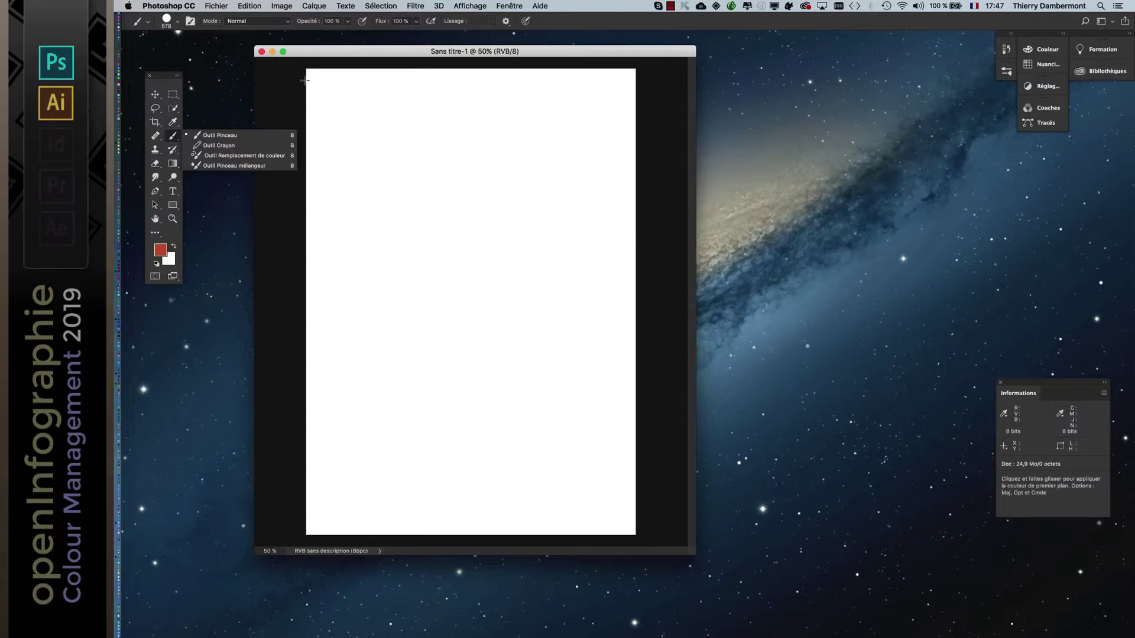
{"action": "left_click", "coordinate": [213, 134]}
{"action": "left_click", "coordinate": [334, 105]}
{"action": "left_click_drag", "start_coordinate": [306, 92], "coordinate": [644, 115]}
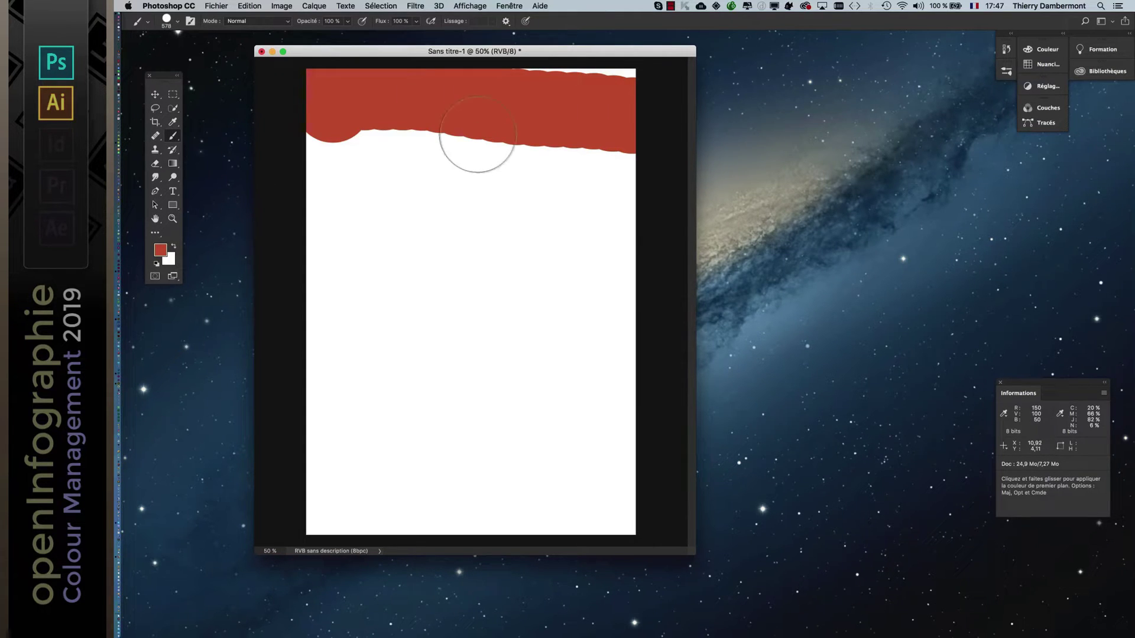
{"action": "mouse_move", "coordinate": [508, 118]}
{"action": "left_mouse_down"}
{"action": "mouse_move", "coordinate": [223, 114]}
{"action": "mouse_move", "coordinate": [458, 108]}
{"action": "left_mouse_up"}
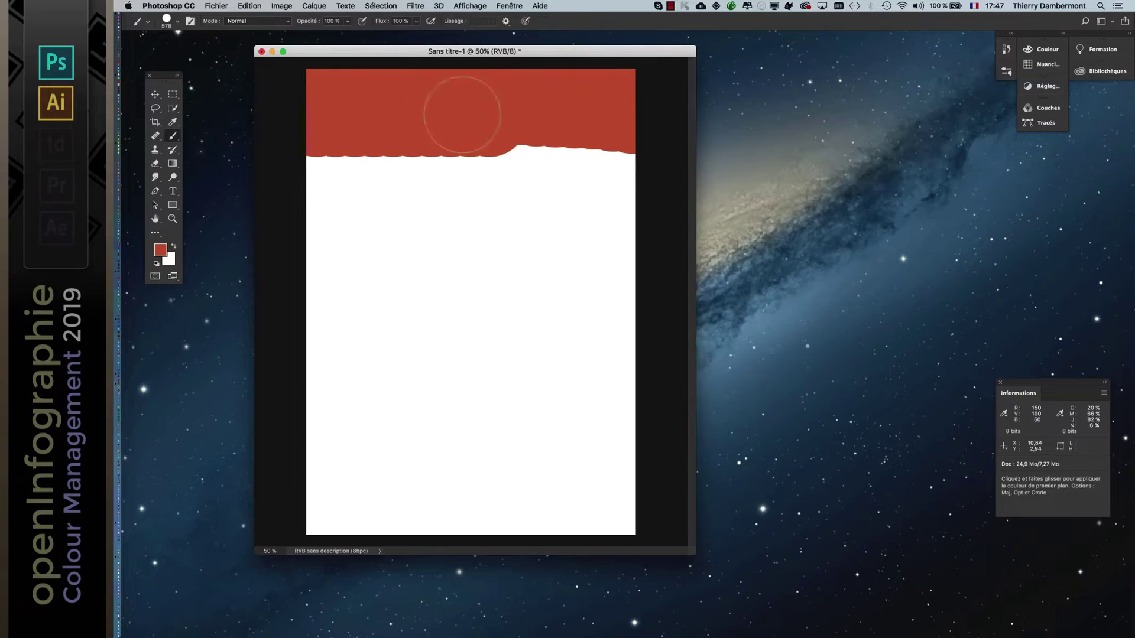
Paint a green band, then a magenta band, below the brown one.
{"action": "left_click", "coordinate": [159, 251]}
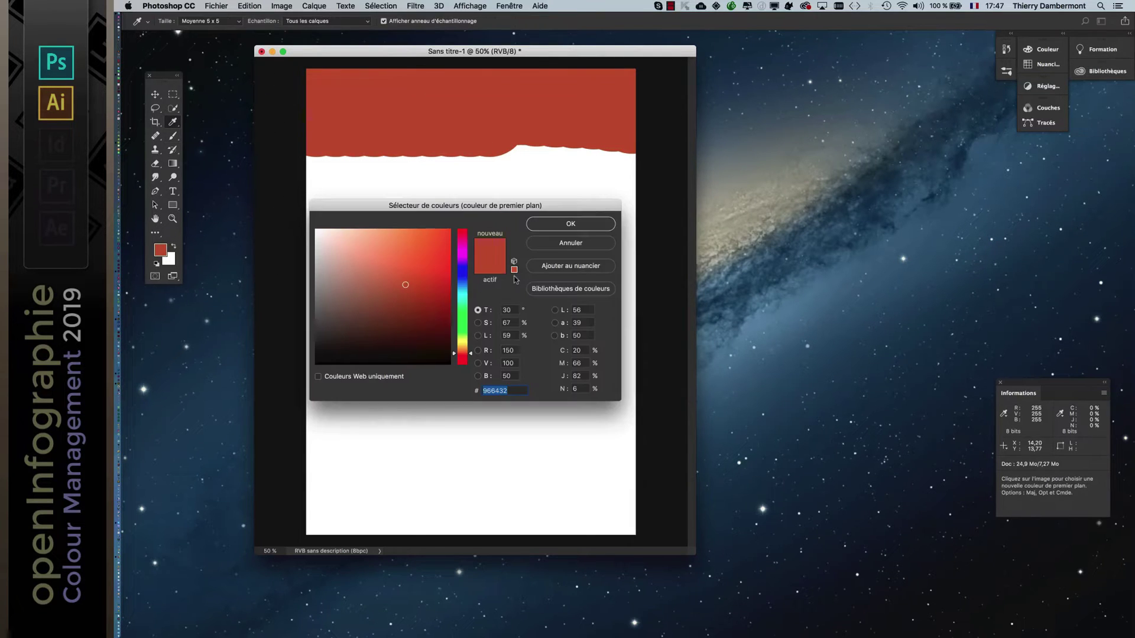
{"action": "left_click", "coordinate": [468, 308]}
{"action": "left_click_drag", "start_coordinate": [465, 205], "coordinate": [898, 165]}
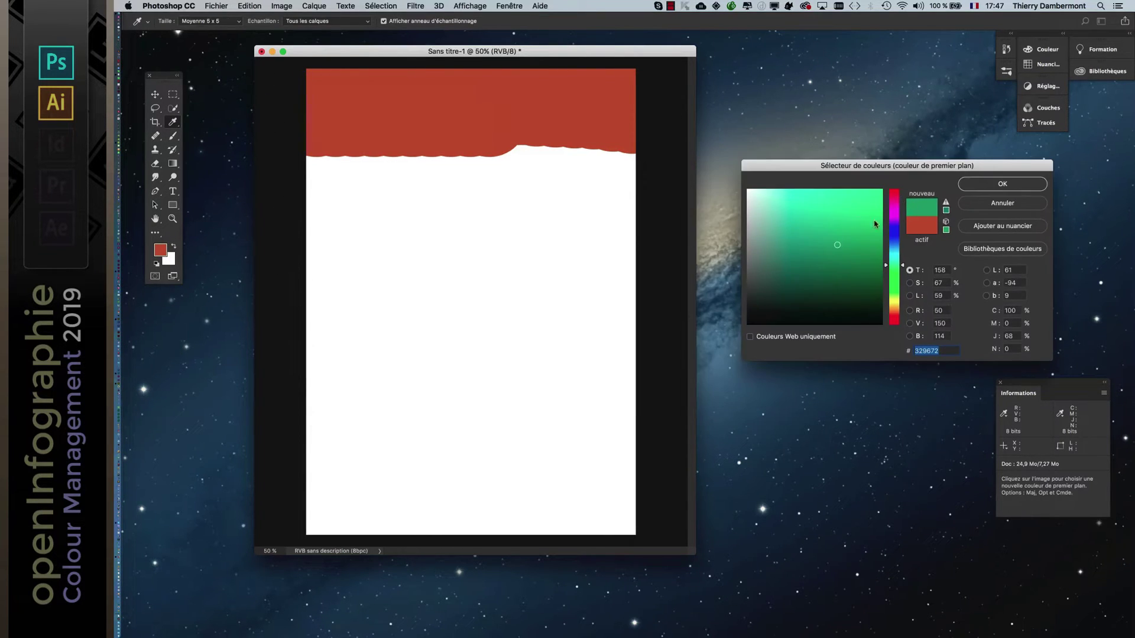
{"action": "left_click", "coordinate": [1019, 184]}
{"action": "left_click_drag", "start_coordinate": [307, 182], "coordinate": [733, 182]}
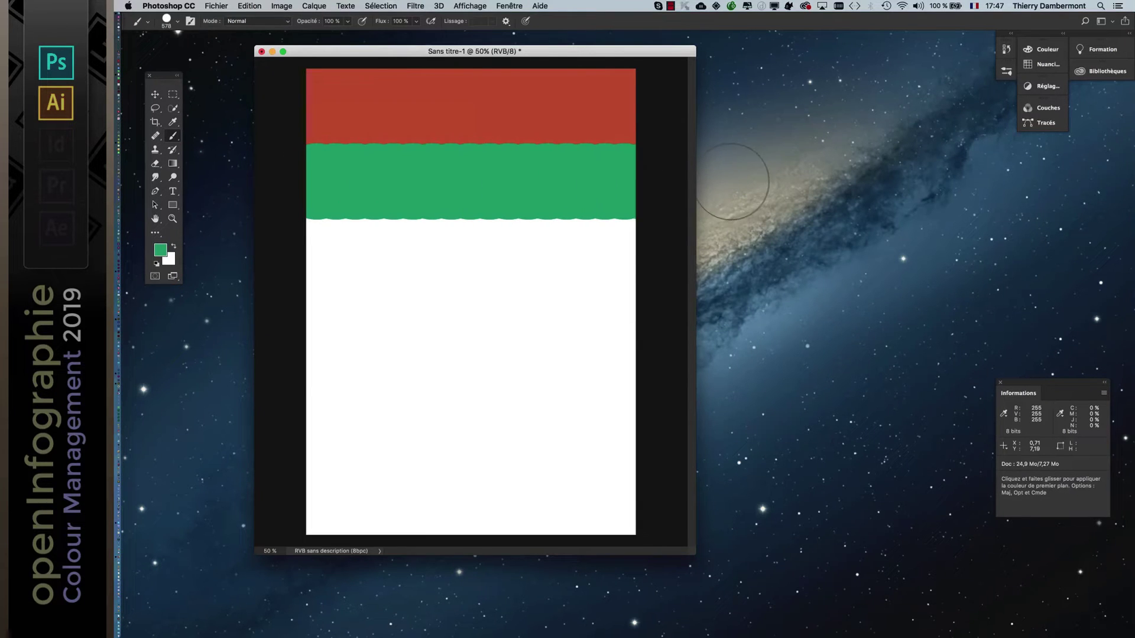
{"action": "left_click", "coordinate": [160, 251]}
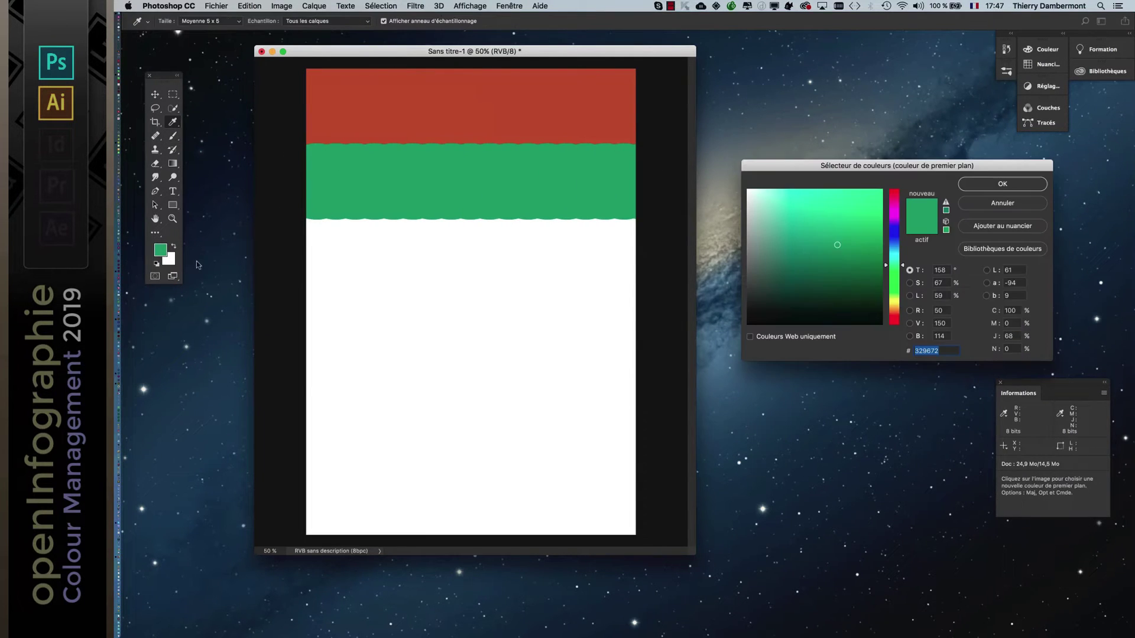
{"action": "left_click", "coordinate": [894, 215]}
{"action": "left_click", "coordinate": [994, 184]}
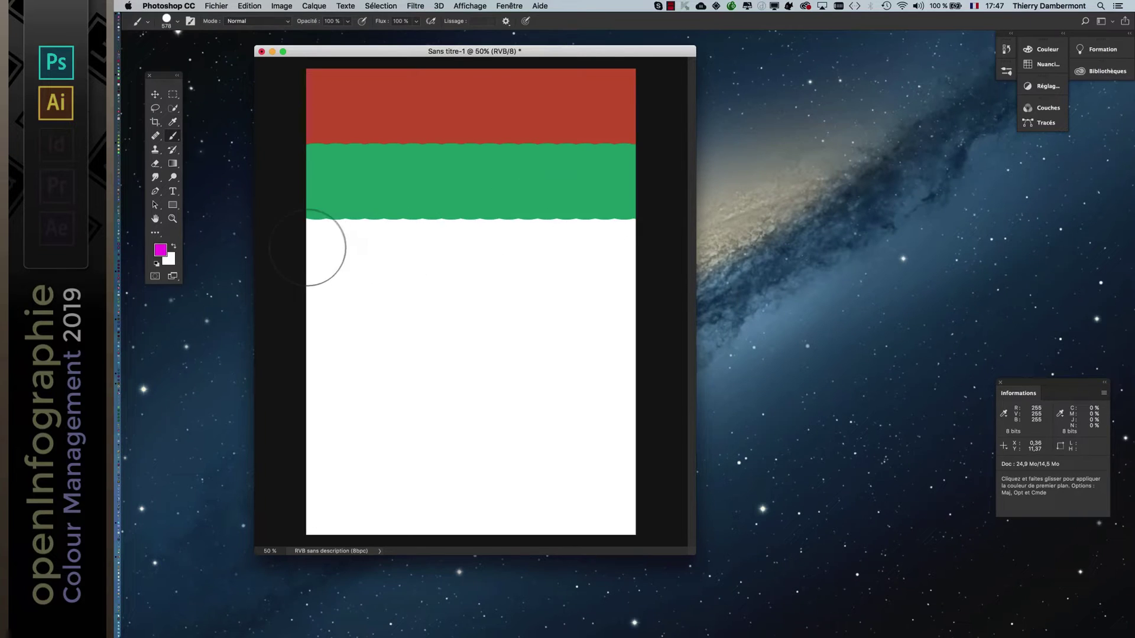
{"action": "left_click_drag", "start_coordinate": [307, 248], "coordinate": [739, 248]}
Paint a cyan band, then a red band, below the magenta one.
{"action": "left_click", "coordinate": [160, 251]}
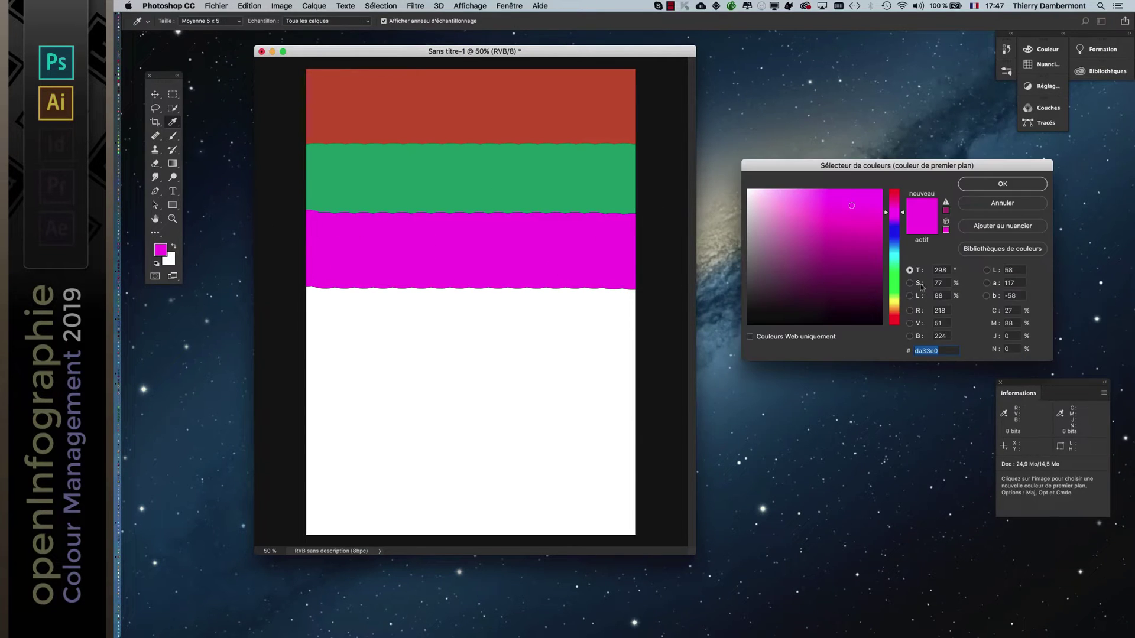
{"action": "left_click", "coordinate": [887, 255]}
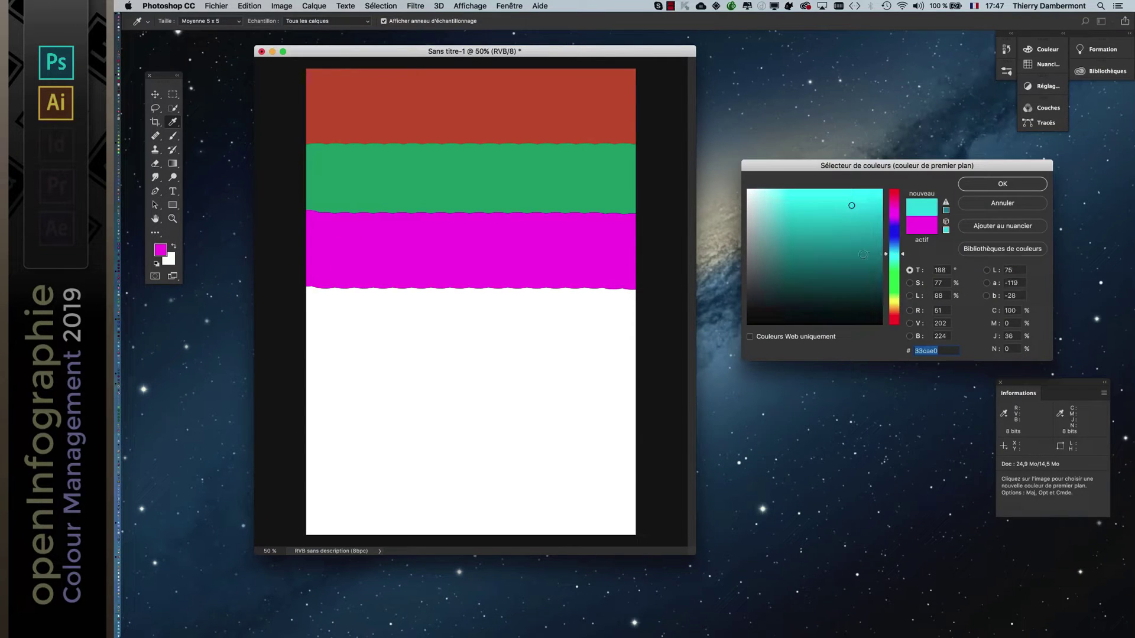
{"action": "left_click", "coordinate": [1023, 183]}
{"action": "left_click_drag", "start_coordinate": [314, 311], "coordinate": [626, 317]}
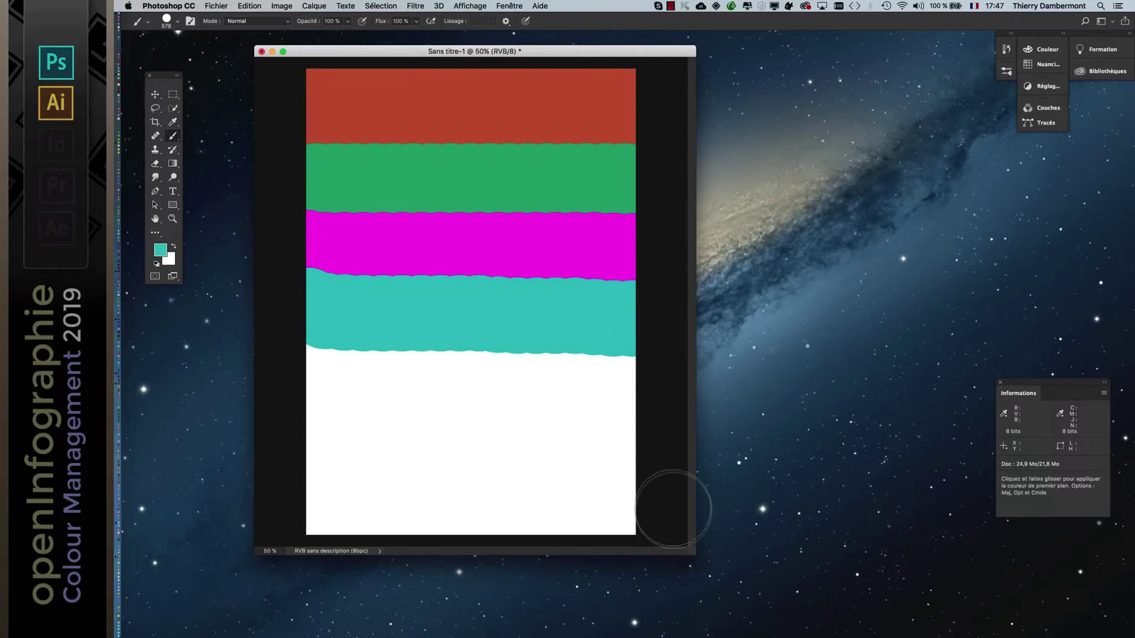
{"action": "left_click", "coordinate": [160, 250]}
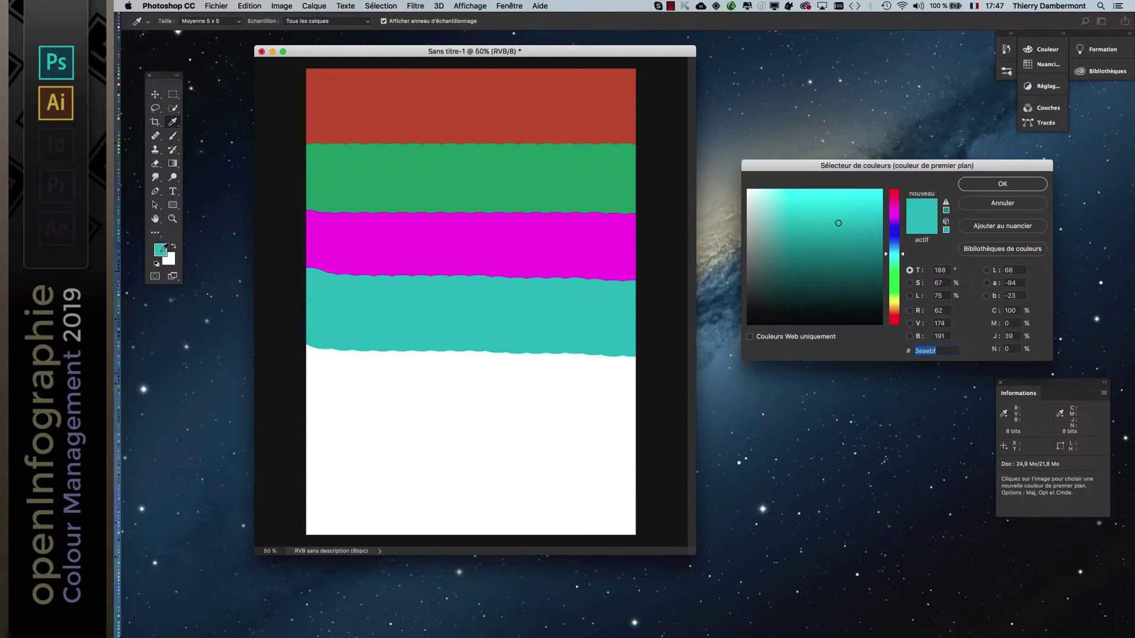
{"action": "left_click", "coordinate": [894, 316]}
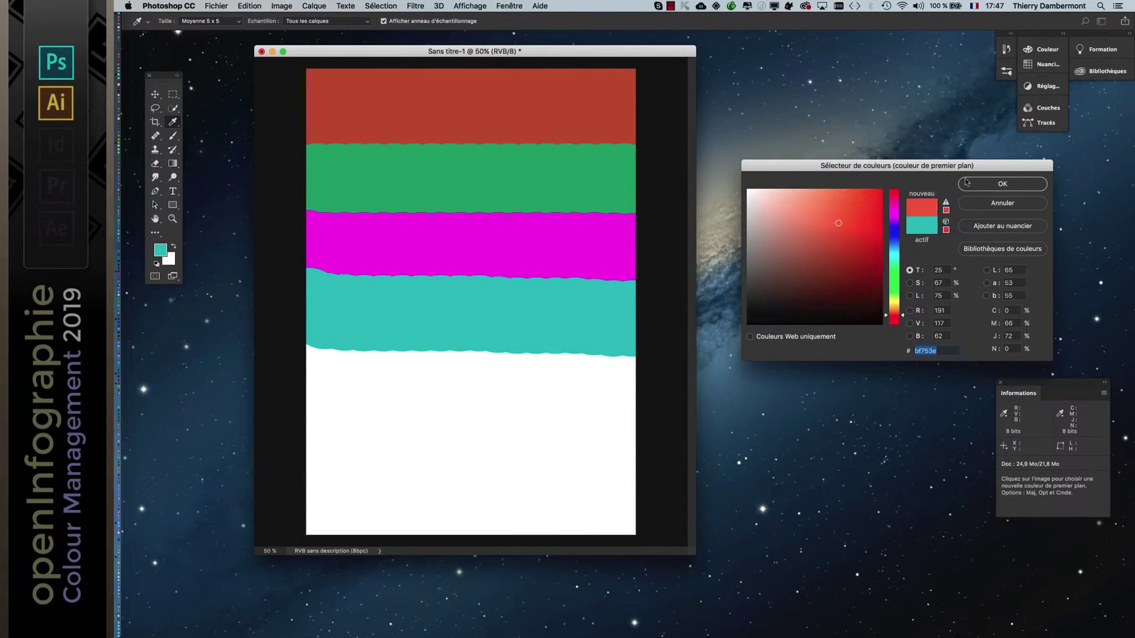
{"action": "left_click", "coordinate": [1003, 184]}
{"action": "left_click_drag", "start_coordinate": [328, 364], "coordinate": [668, 387]}
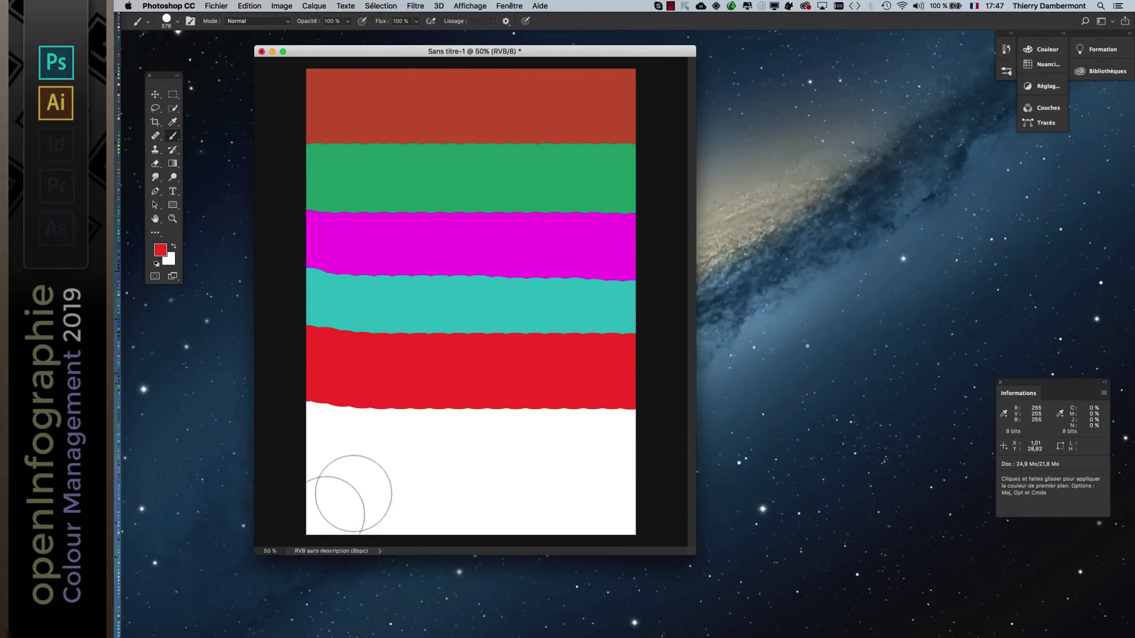
{"action": "left_click_drag", "start_coordinate": [416, 54], "coordinate": [380, 66]}
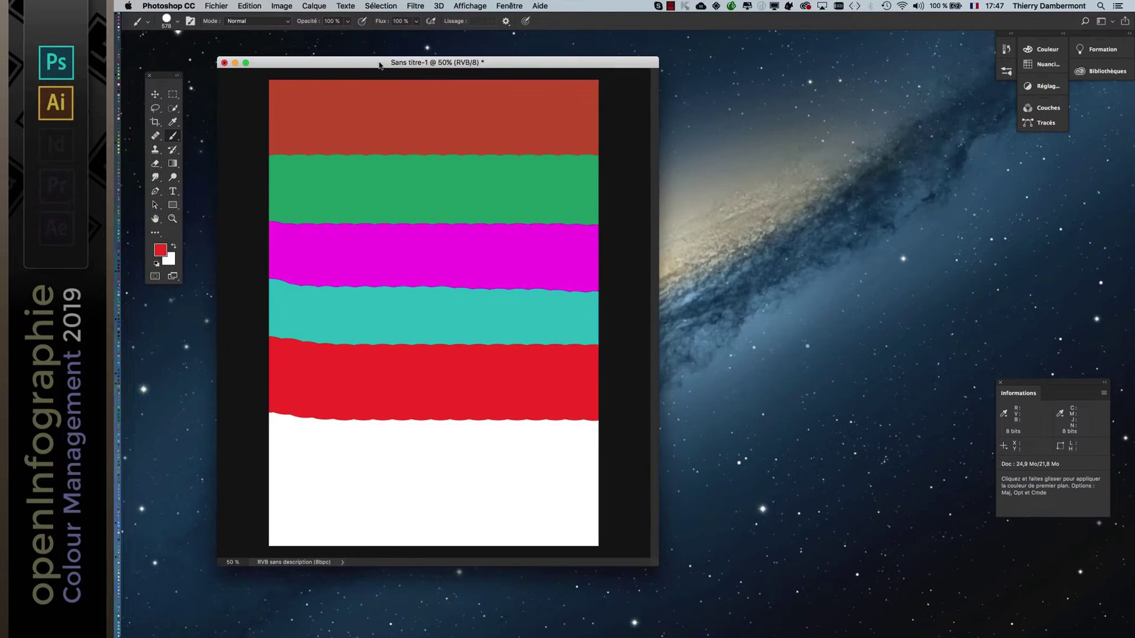
Preview the CANDELA monitor profile, then assign the ProPhoto RGB working profile to Sans titre-1.
{"action": "left_click", "coordinate": [248, 7]}
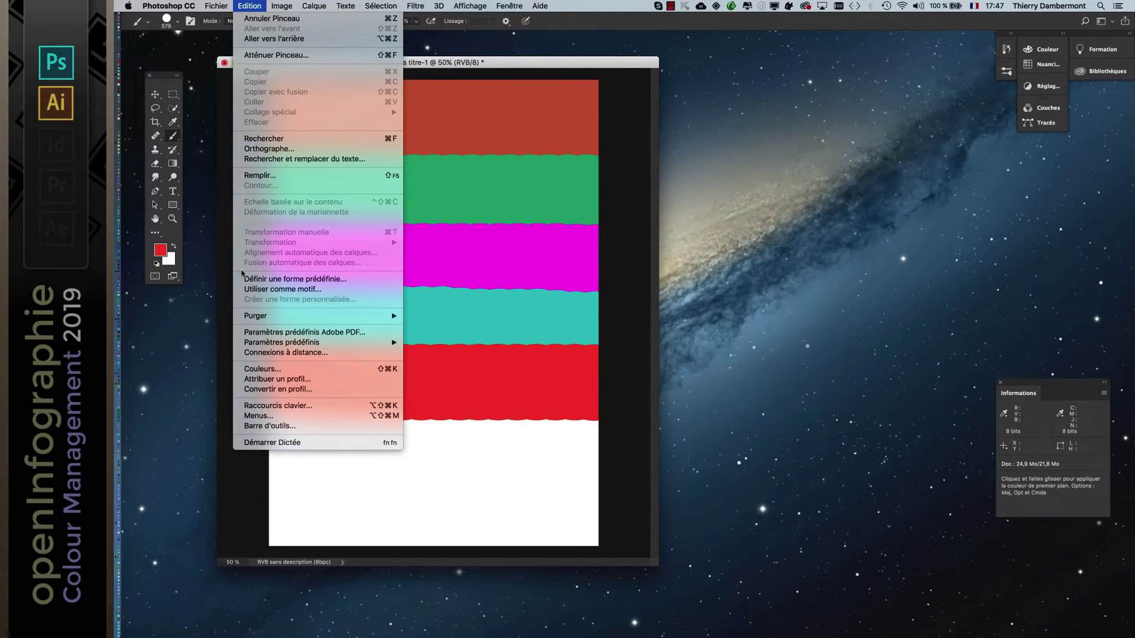
{"action": "left_click", "coordinate": [680, 276]}
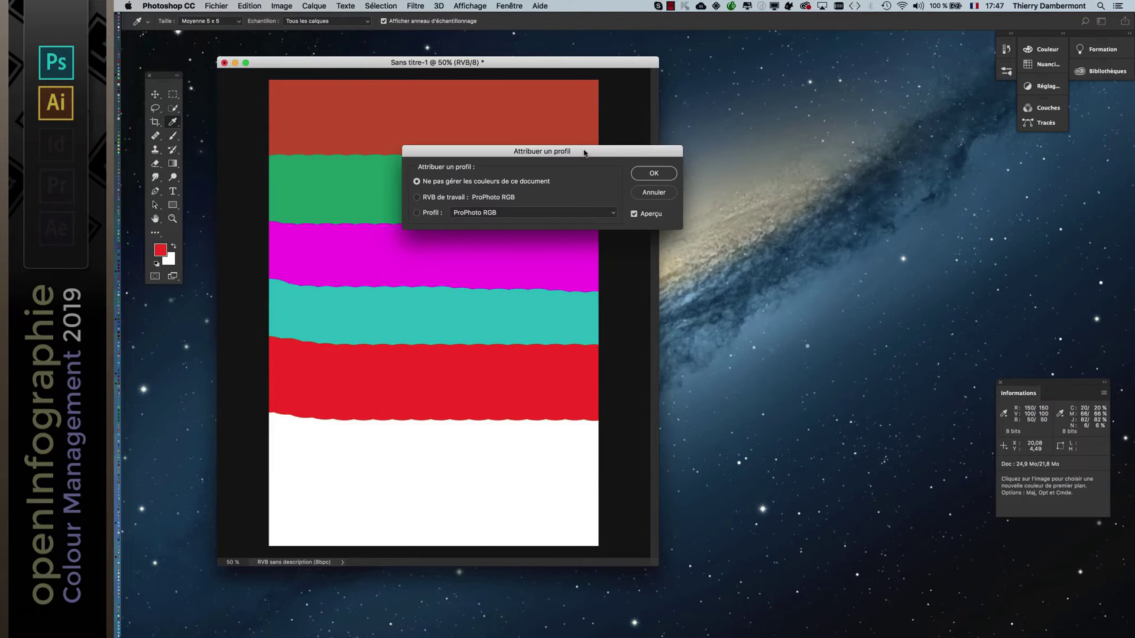
{"action": "left_click_drag", "start_coordinate": [587, 140], "coordinate": [831, 139]}
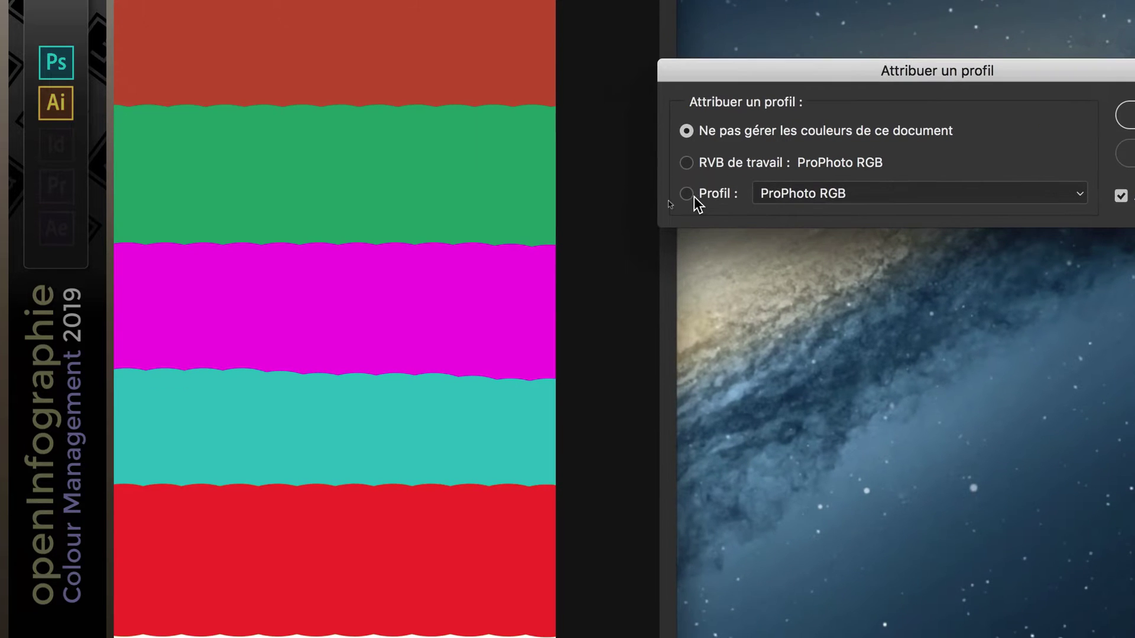
{"action": "left_click", "coordinate": [668, 201]}
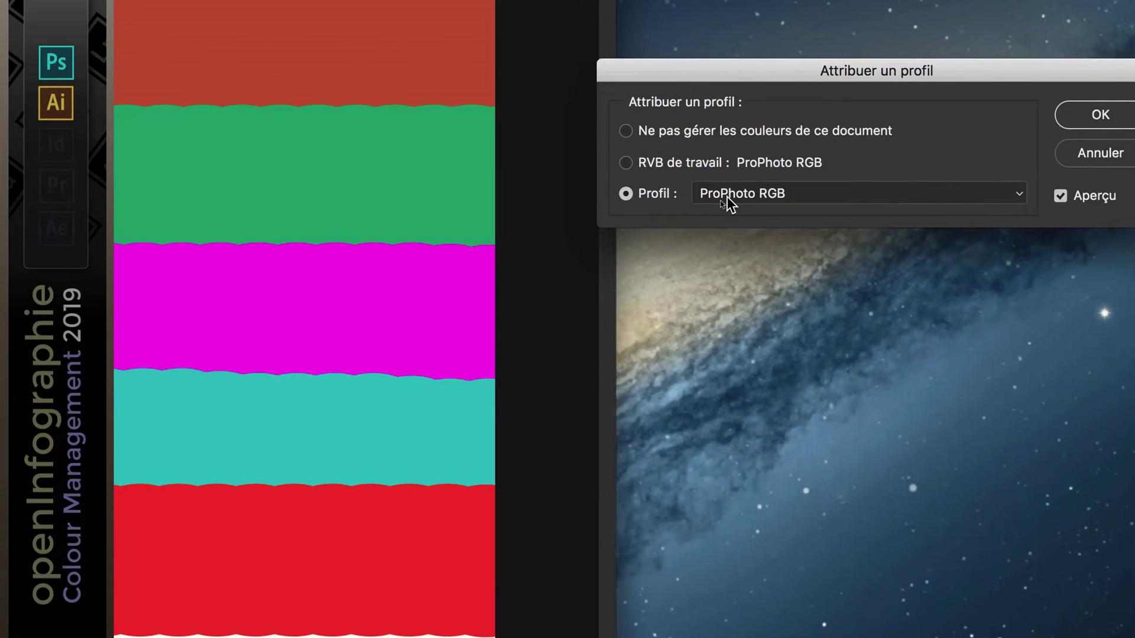
{"action": "left_click", "coordinate": [727, 201]}
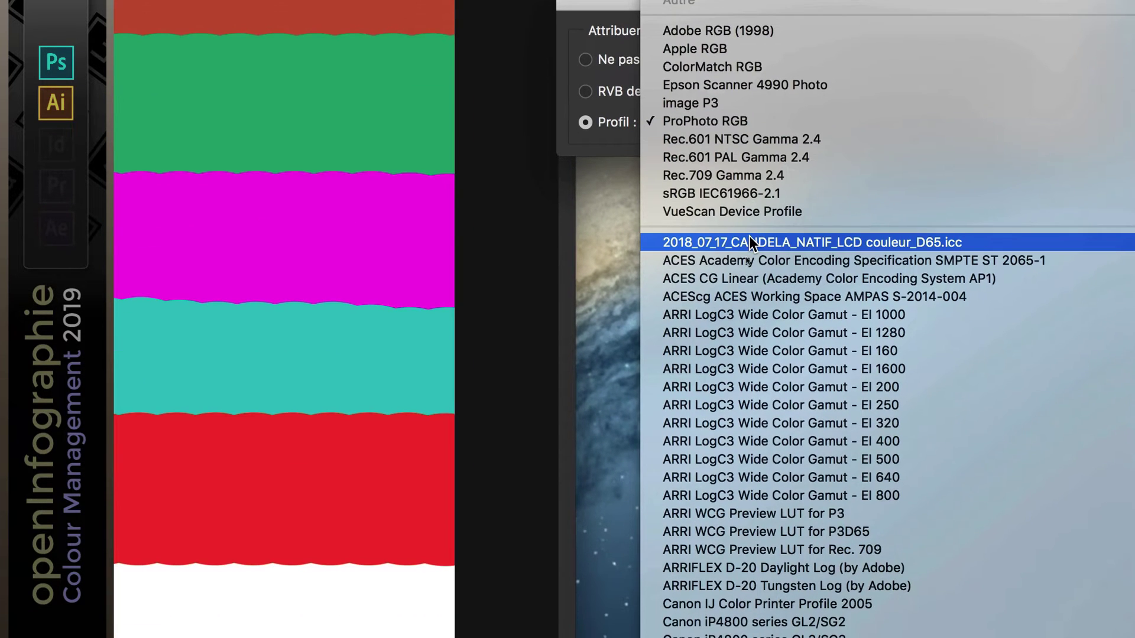
{"action": "left_click", "coordinate": [750, 241]}
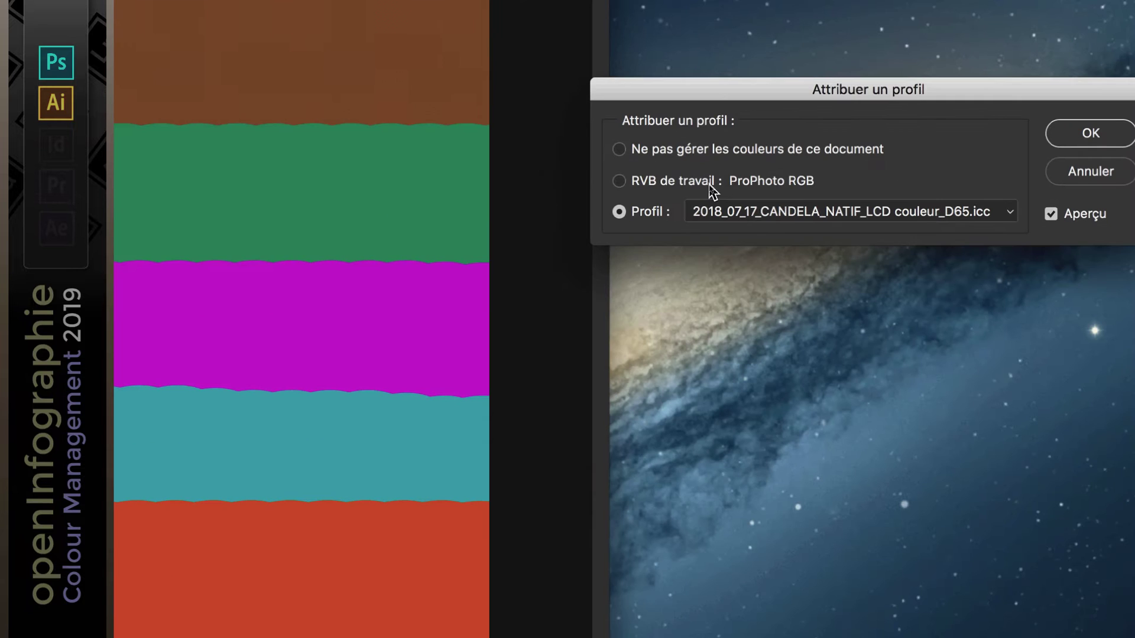
{"action": "left_click", "coordinate": [711, 188]}
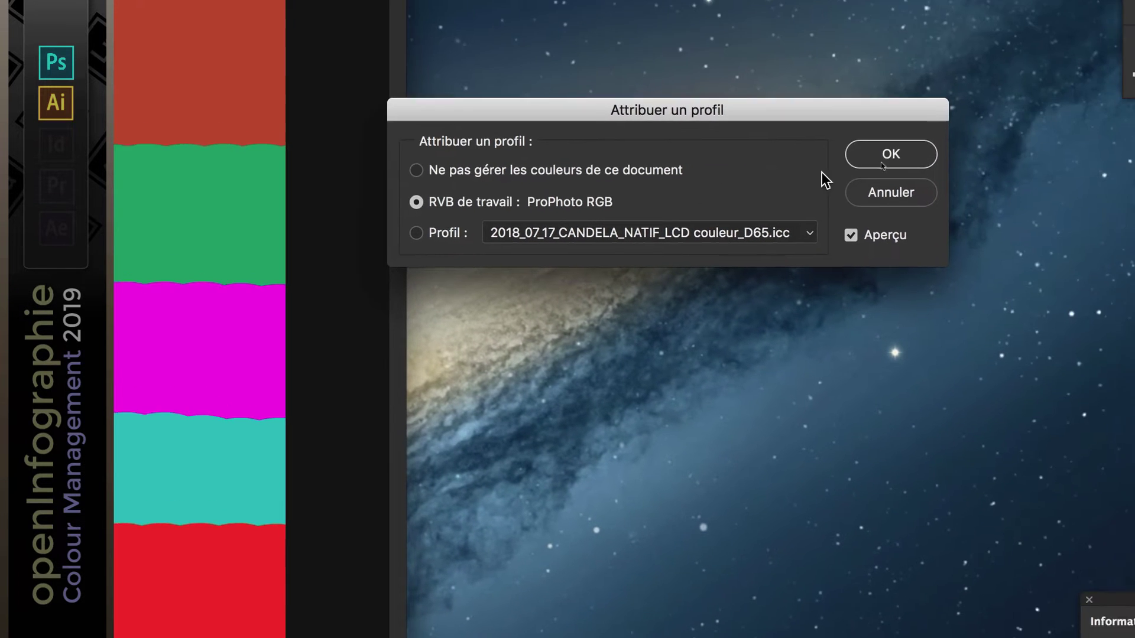
{"action": "left_click", "coordinate": [858, 164]}
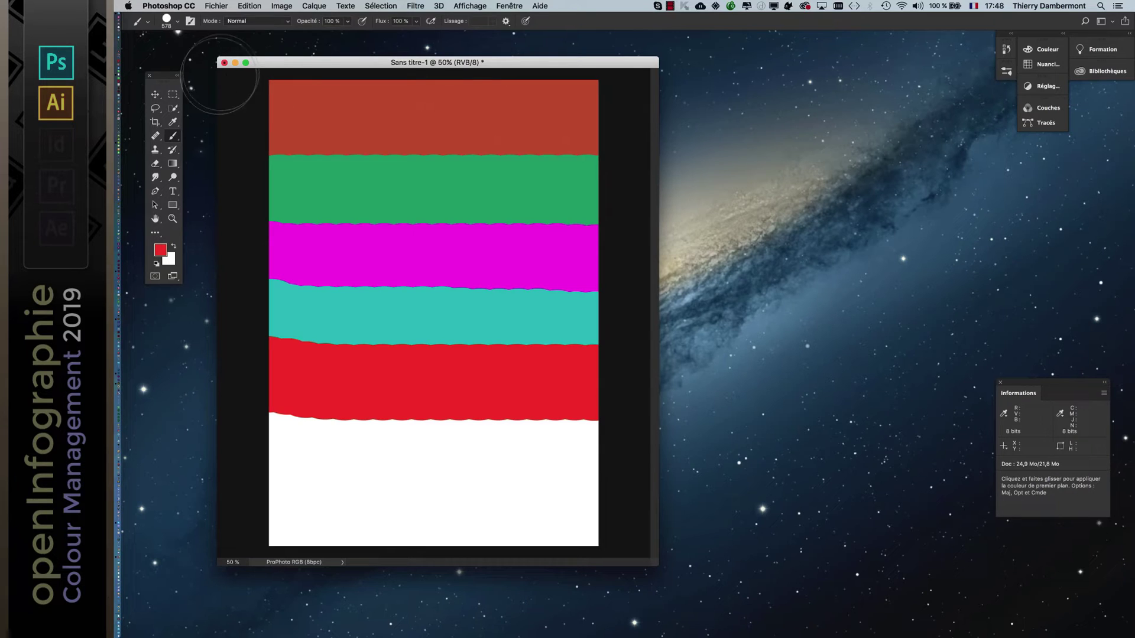
Close Sans titre-1 unsaved and set the RVB working space to RVB Moniteur.
{"action": "key", "text": "super+q"}
{"action": "left_click", "coordinate": [588, 218]}
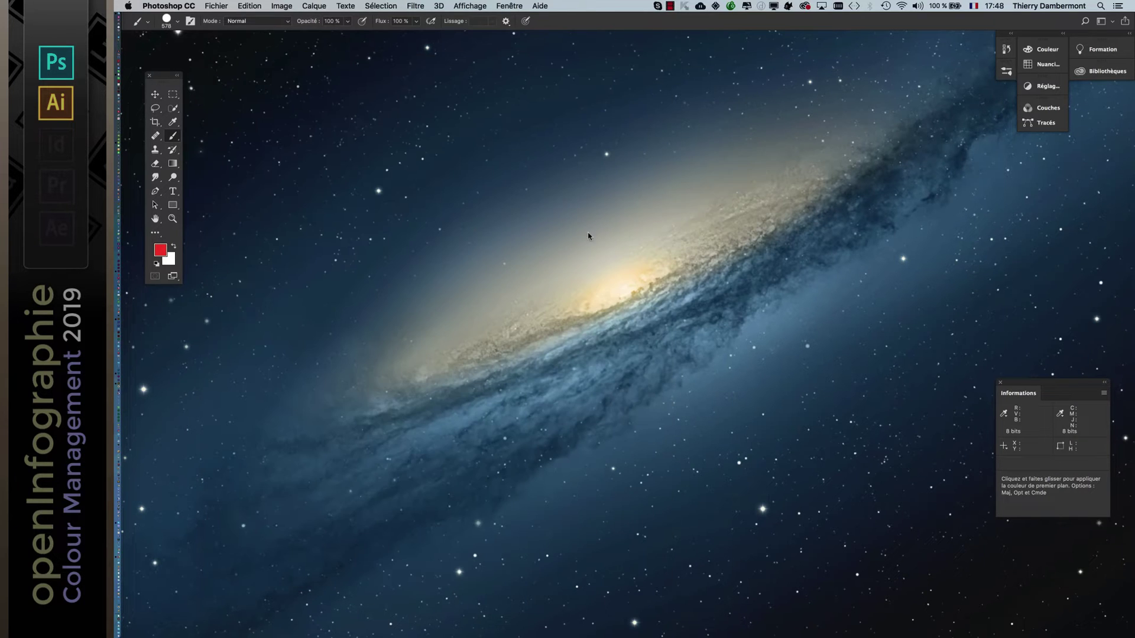
{"action": "left_click", "coordinate": [249, 6]}
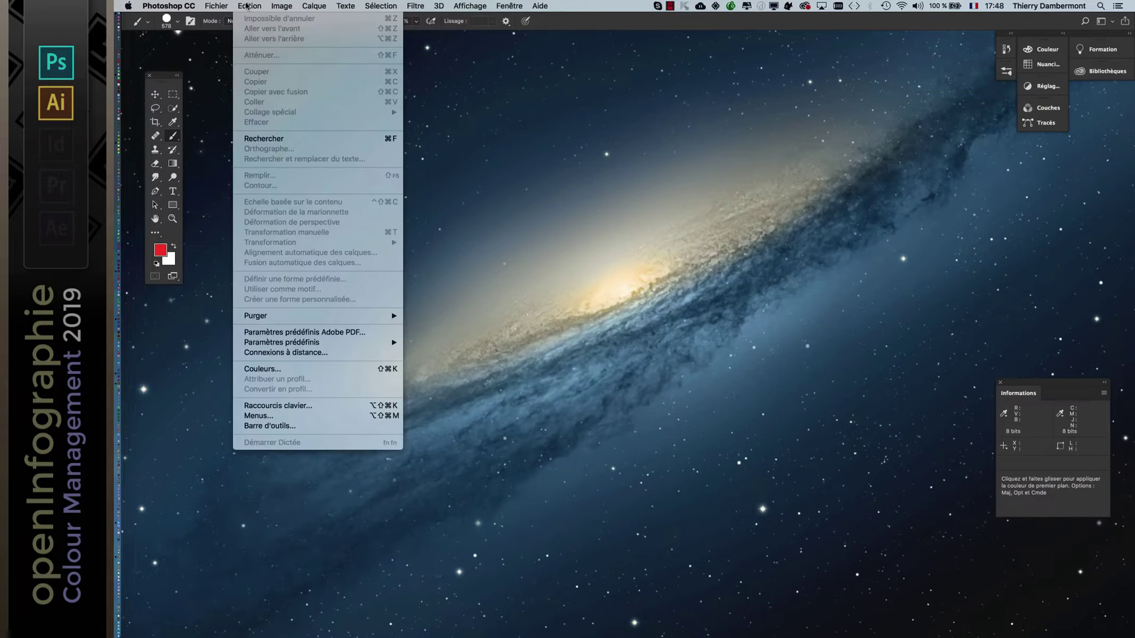
{"action": "left_click", "coordinate": [301, 370]}
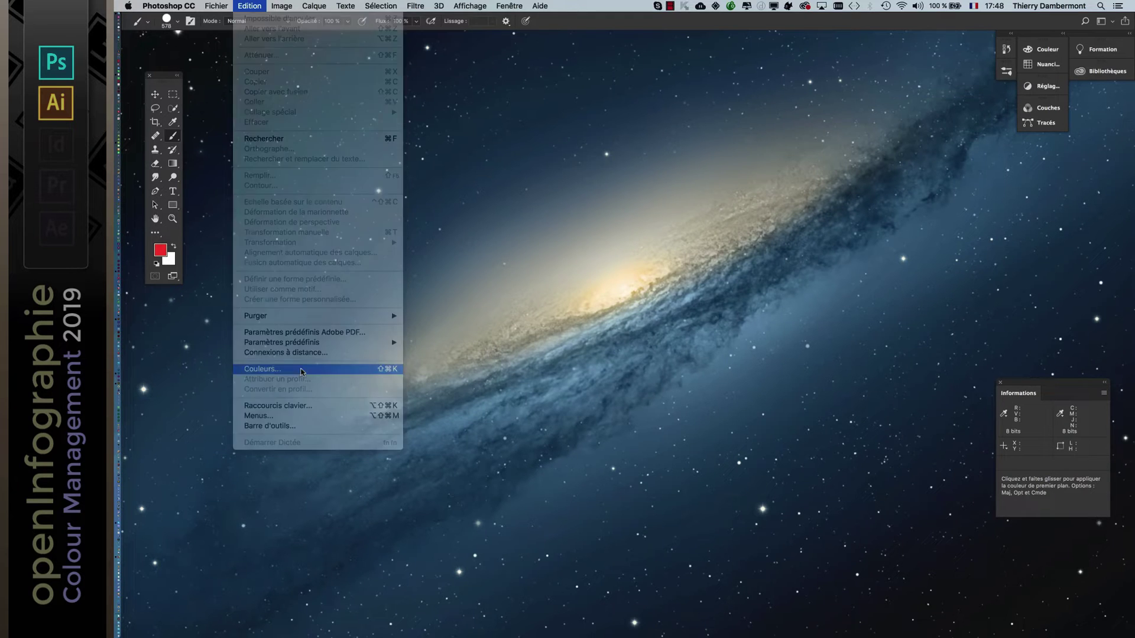
{"action": "mouse_move", "coordinate": [457, 157]}
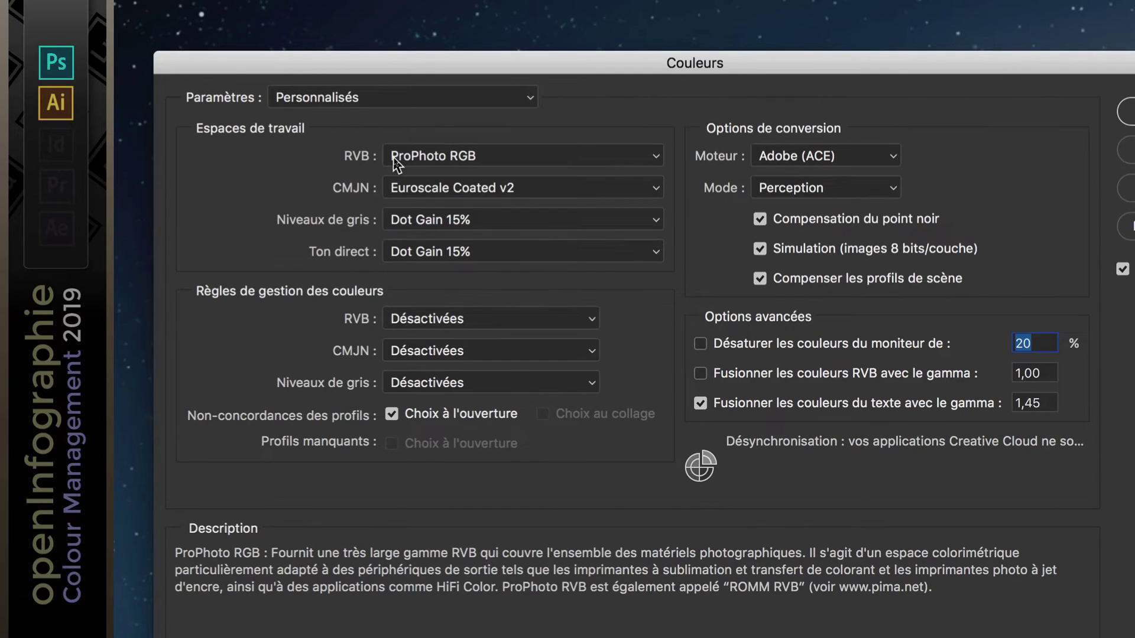
{"action": "left_click", "coordinate": [393, 157]}
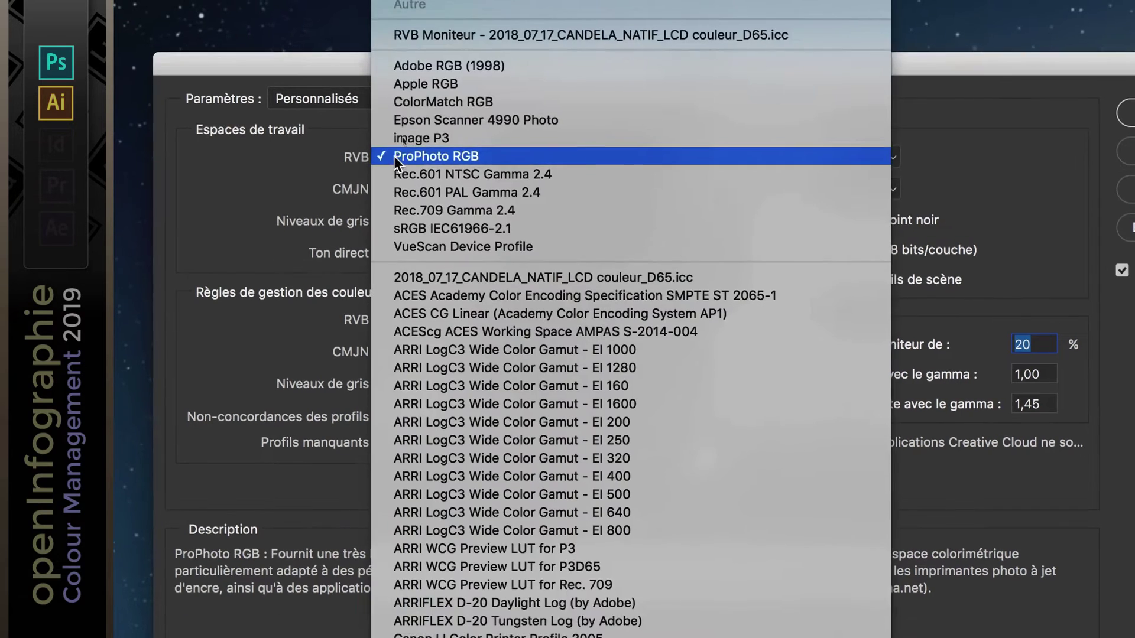
{"action": "left_click", "coordinate": [410, 119]}
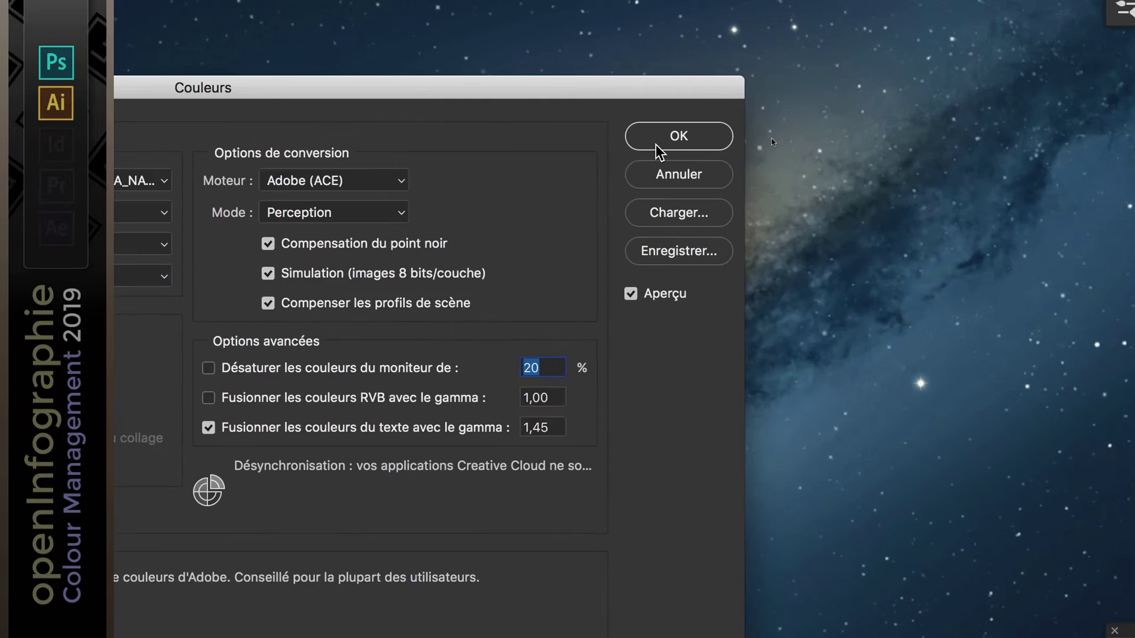
{"action": "left_click", "coordinate": [658, 148]}
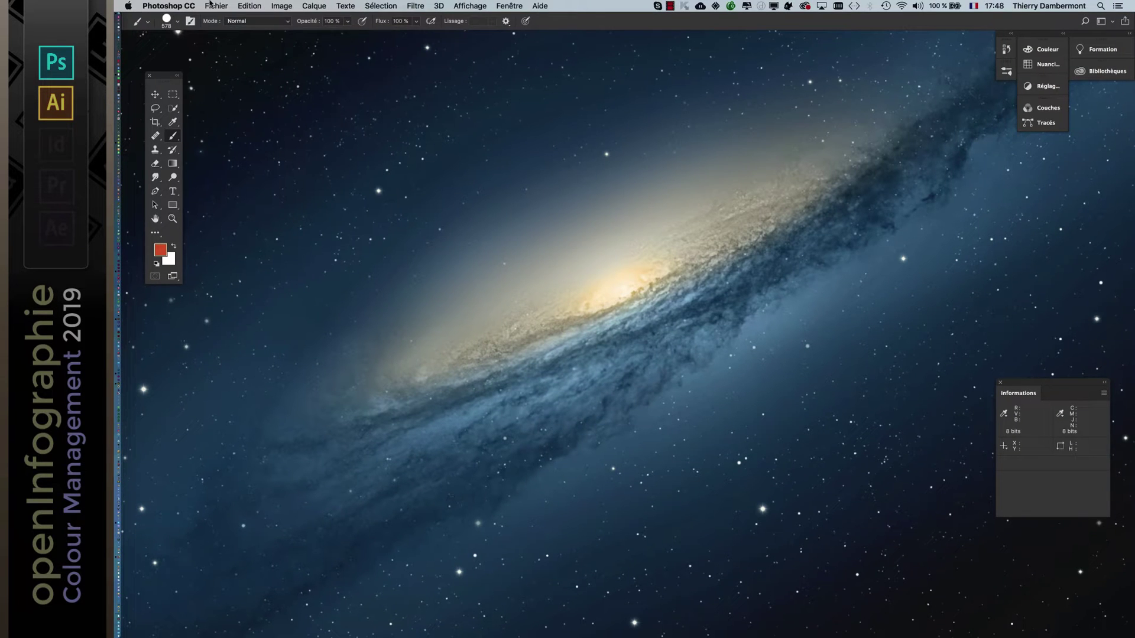
Create a colour-unmanaged 210×297 mm document and paint a red band across the top.
{"action": "left_click", "coordinate": [213, 6]}
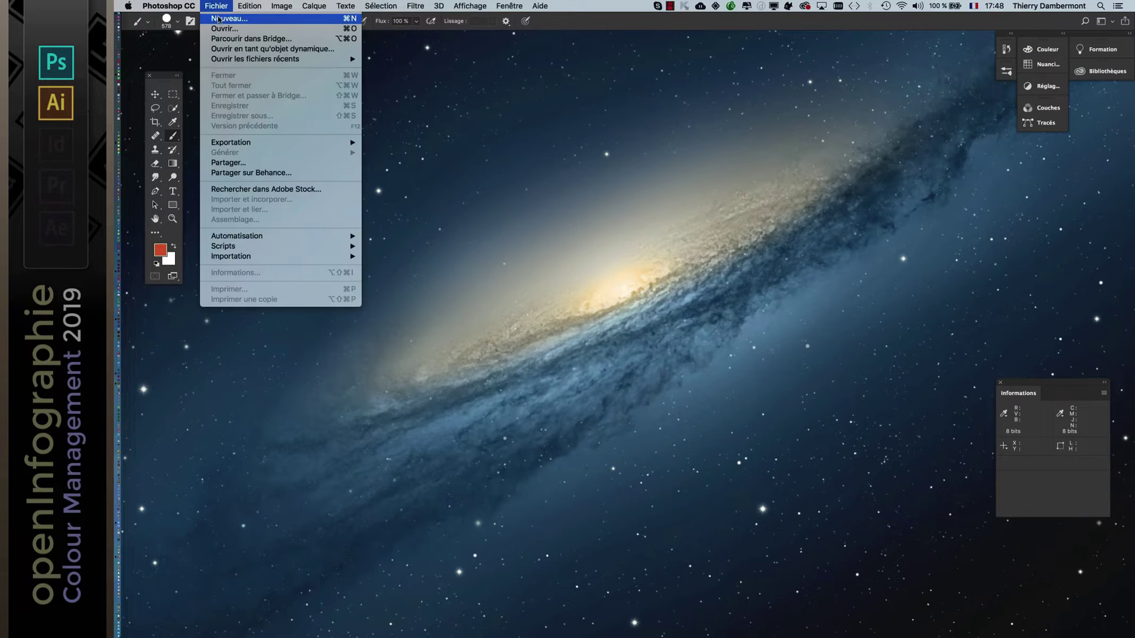
{"action": "left_click", "coordinate": [224, 30]}
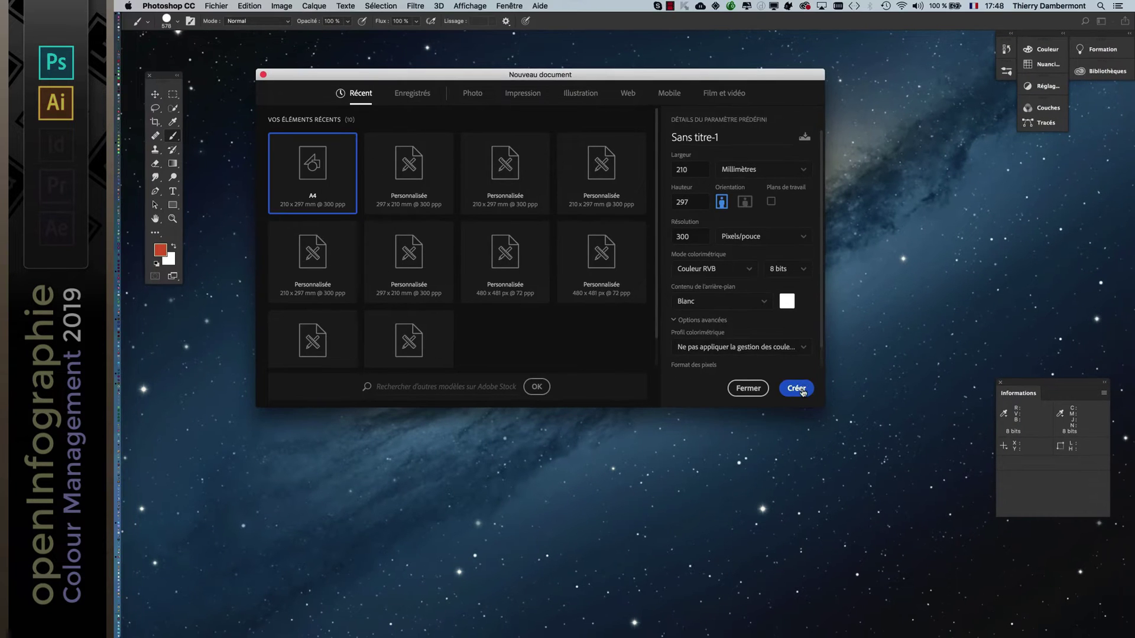
{"action": "left_click", "coordinate": [798, 389]}
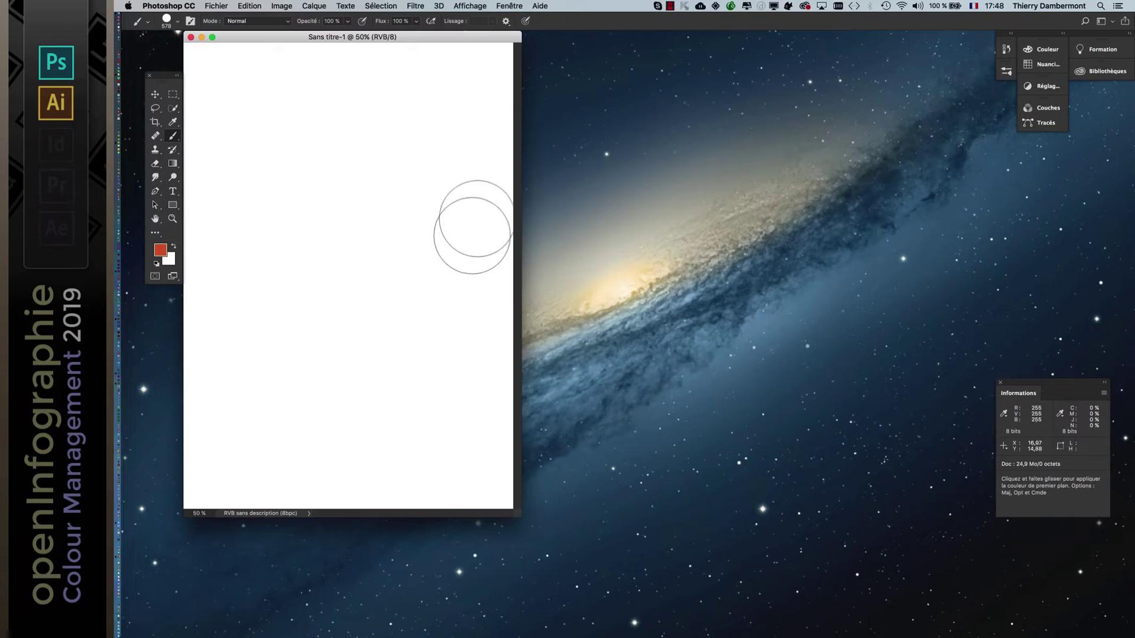
{"action": "left_click_drag", "start_coordinate": [513, 515], "coordinate": [703, 572]}
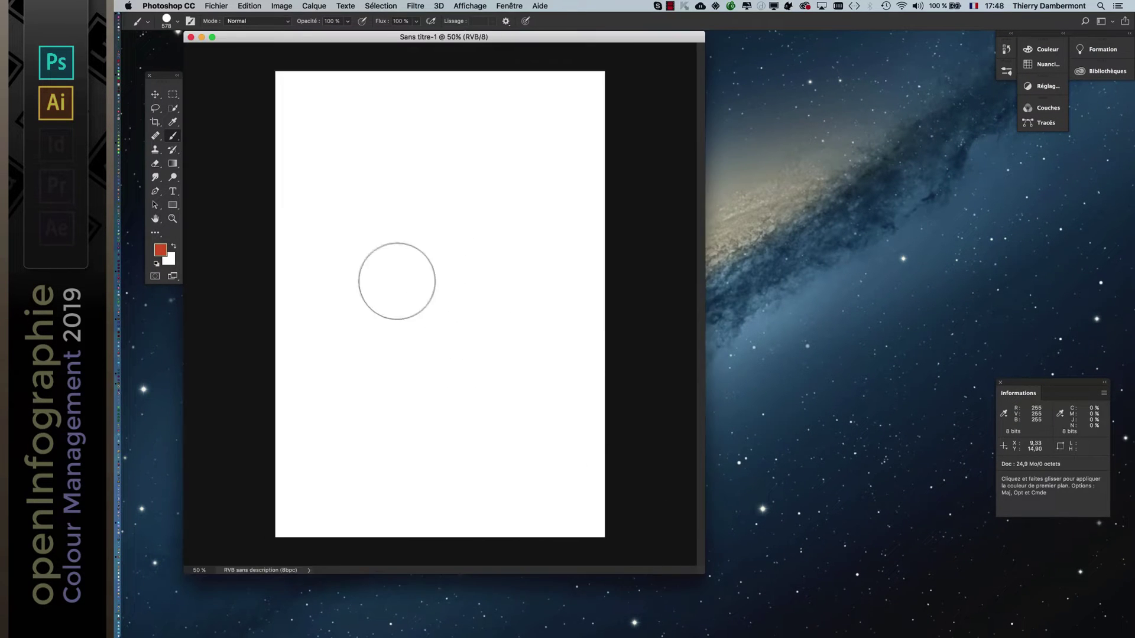
{"action": "left_click_drag", "start_coordinate": [235, 94], "coordinate": [709, 104]}
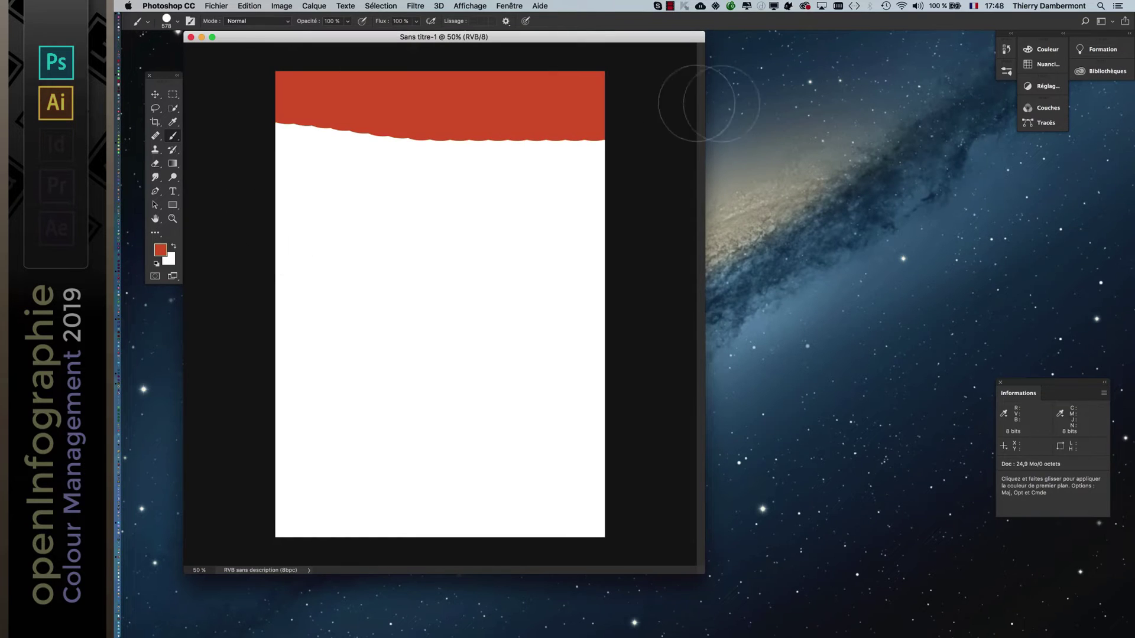
Paint a blue (37abd6) band below the red one.
{"action": "left_click", "coordinate": [161, 250]}
{"action": "left_click", "coordinate": [894, 251]}
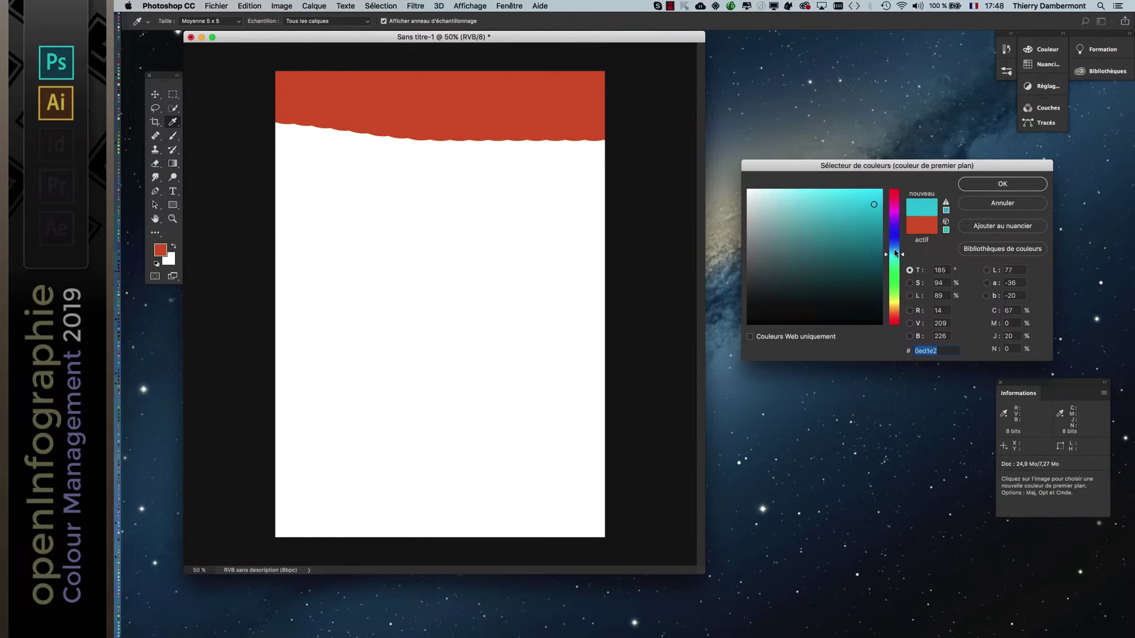
{"action": "left_click", "coordinate": [847, 211]}
{"action": "left_click", "coordinate": [994, 182]}
{"action": "key", "text": "b"}
{"action": "left_click_drag", "start_coordinate": [202, 151], "coordinate": [650, 172]}
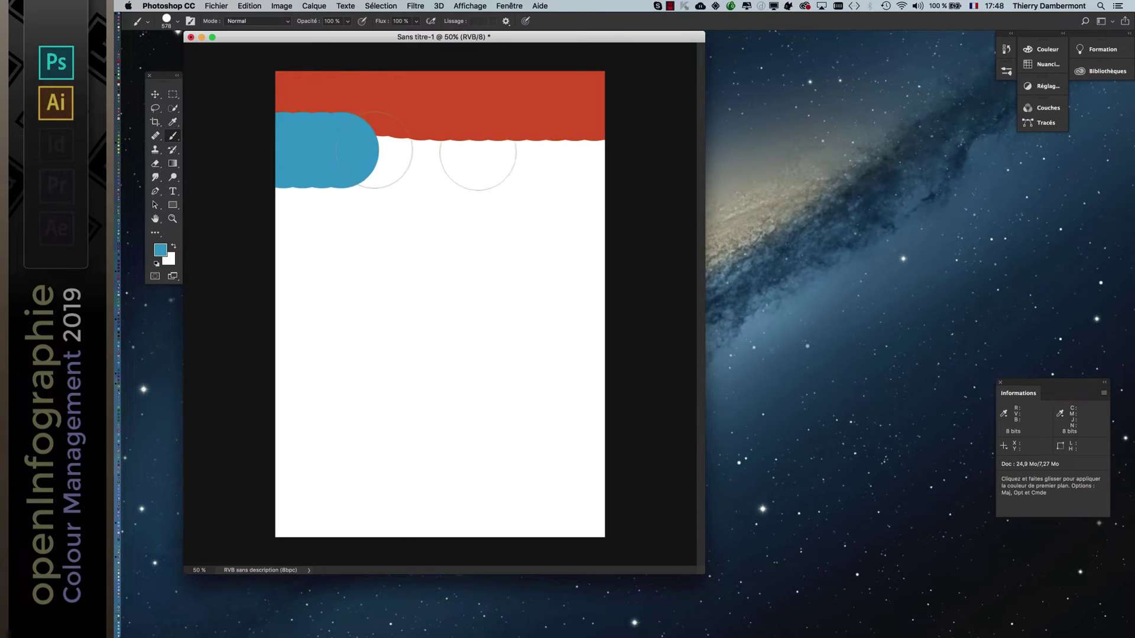
Paint a magenta (cd37d6) band, then a green (37d64a) band, below the blue one.
{"action": "left_click", "coordinate": [161, 250]}
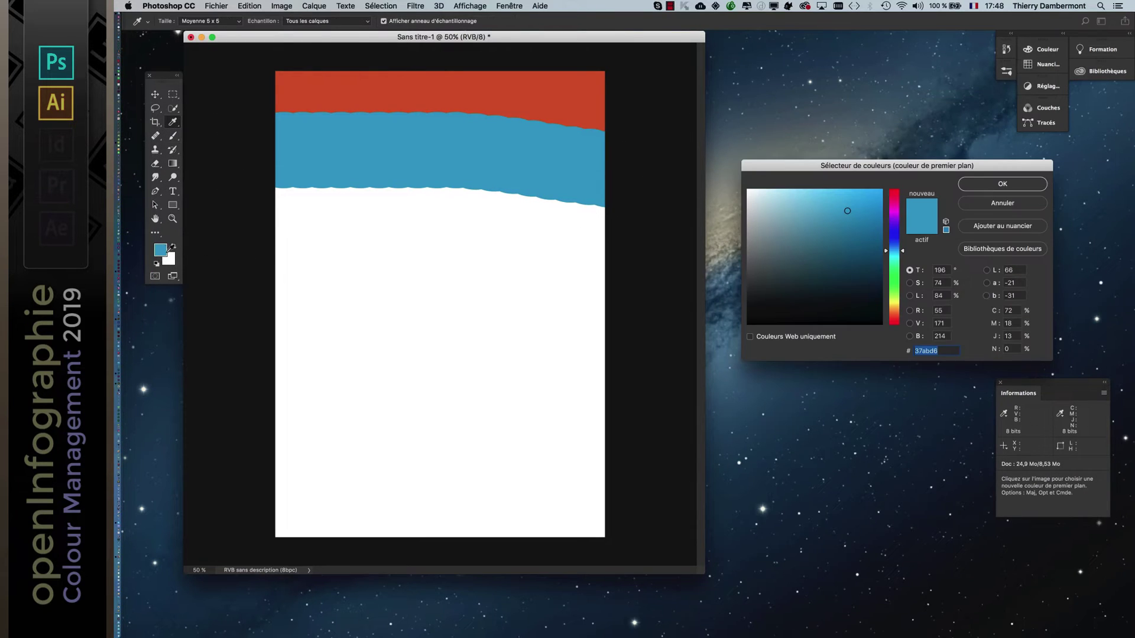
{"action": "left_click", "coordinate": [894, 214]}
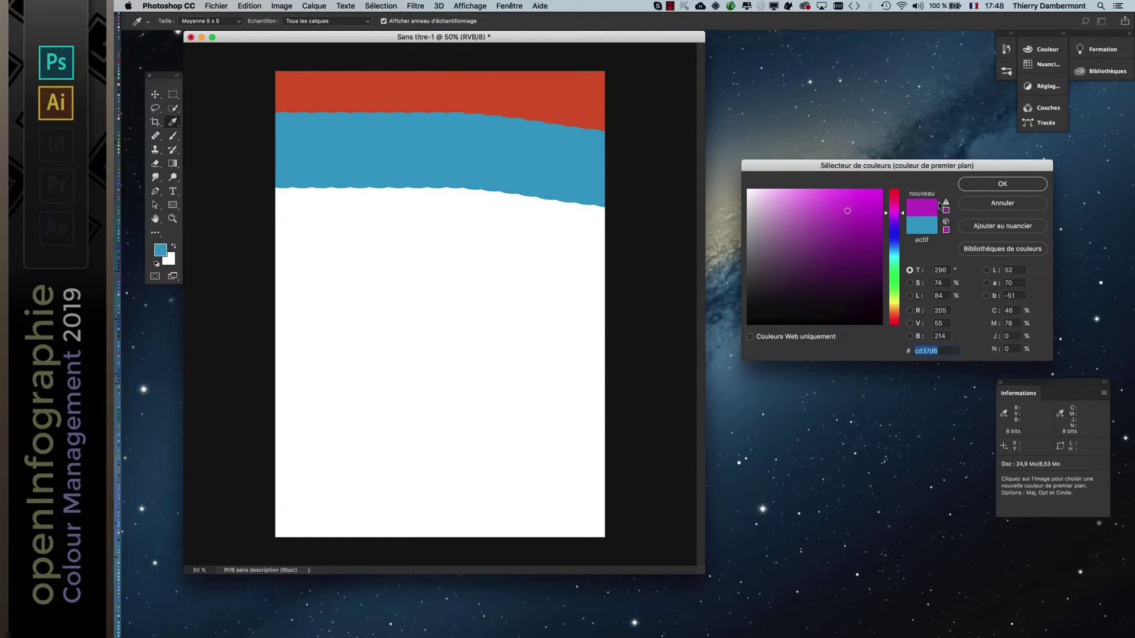
{"action": "left_click", "coordinate": [1003, 184]}
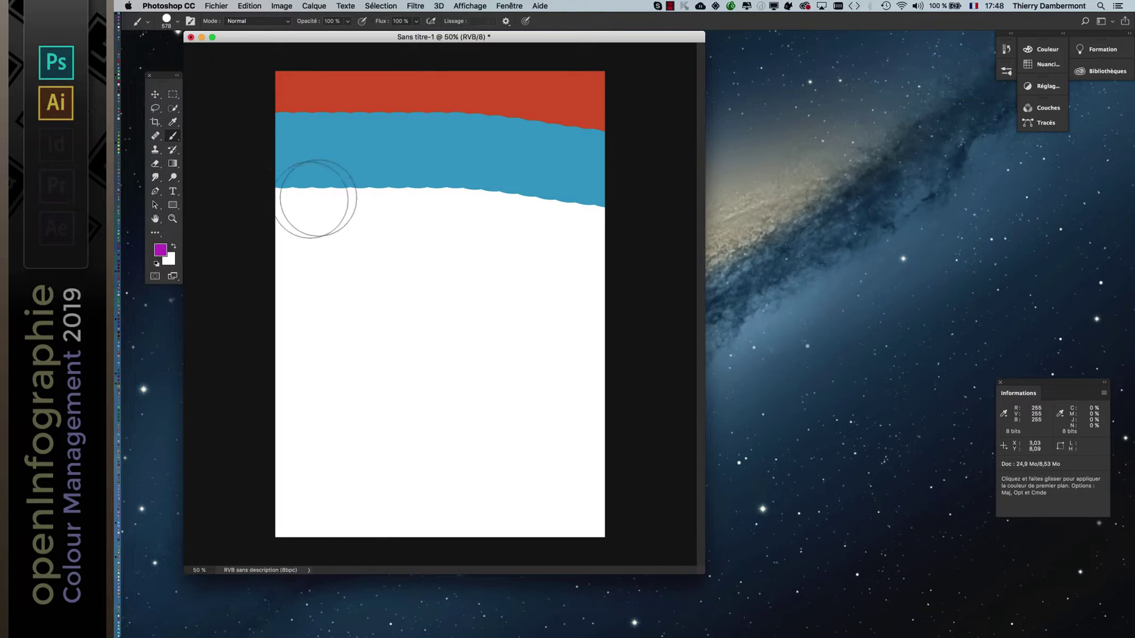
{"action": "left_click_drag", "start_coordinate": [281, 207], "coordinate": [597, 227]}
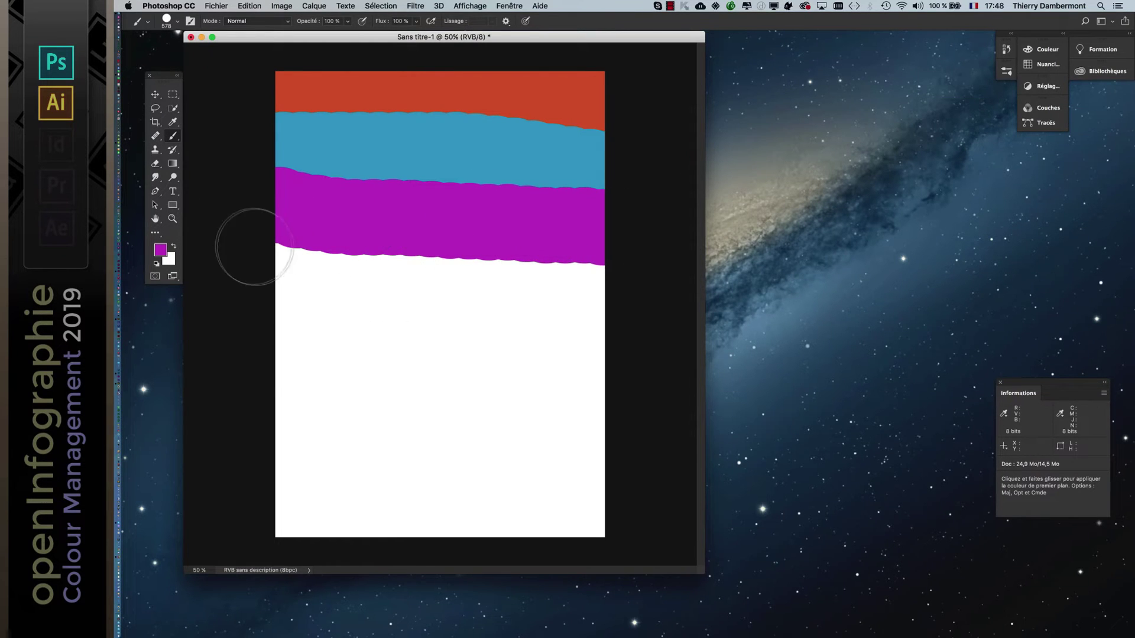
{"action": "left_click", "coordinate": [160, 249]}
{"action": "left_click", "coordinate": [895, 279]}
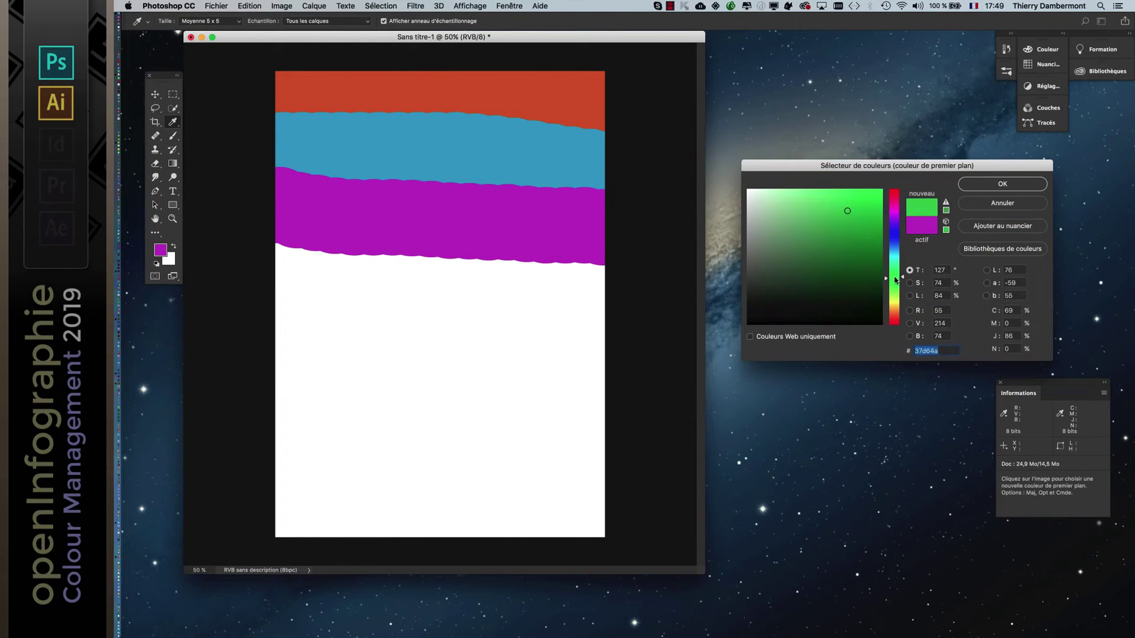
{"action": "left_click", "coordinate": [1003, 184]}
{"action": "left_click_drag", "start_coordinate": [296, 259], "coordinate": [601, 295]}
{"action": "left_click", "coordinate": [256, 6]}
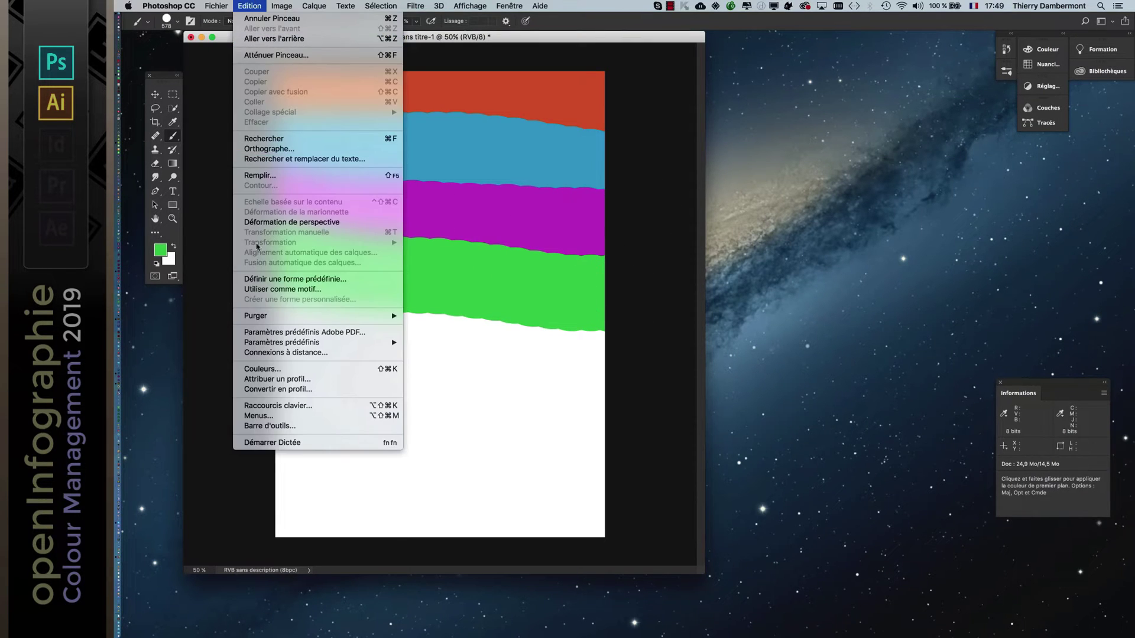
Compare ProPhoto RGB against the working RGB monitor profile and assign the working RGB profile.
{"action": "left_click", "coordinate": [282, 380]}
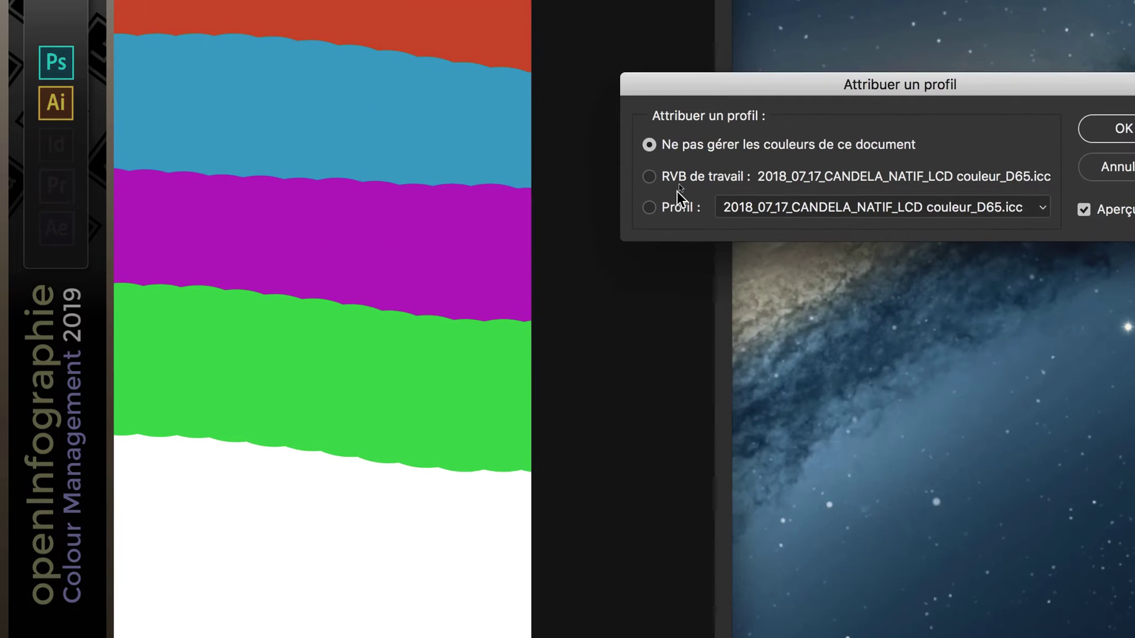
{"action": "left_click", "coordinate": [678, 185]}
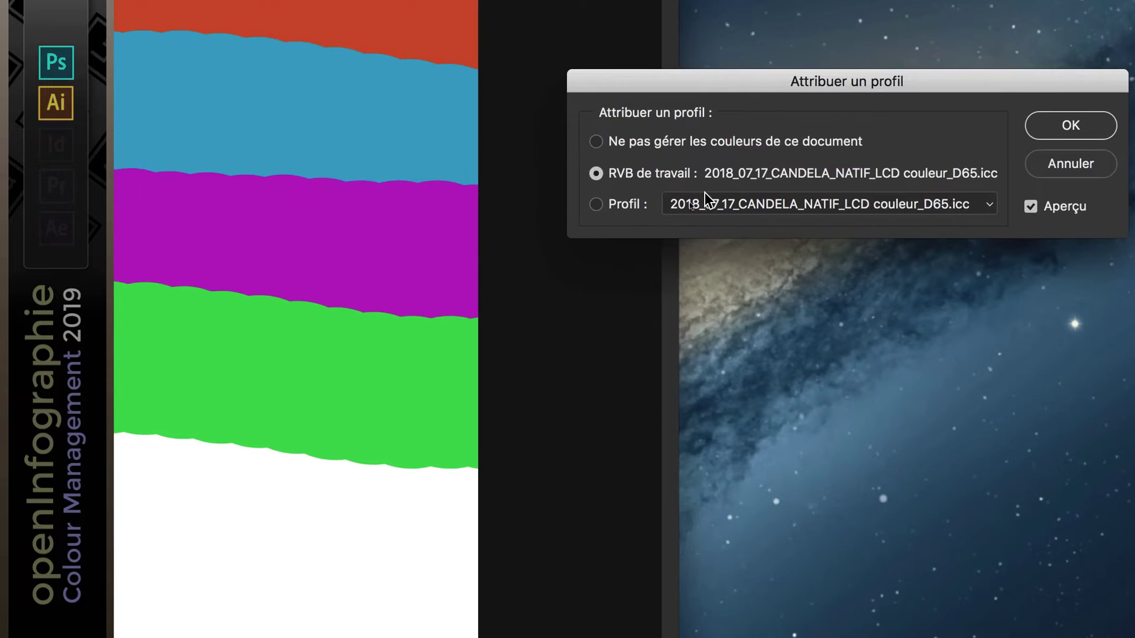
{"action": "left_click", "coordinate": [677, 204]}
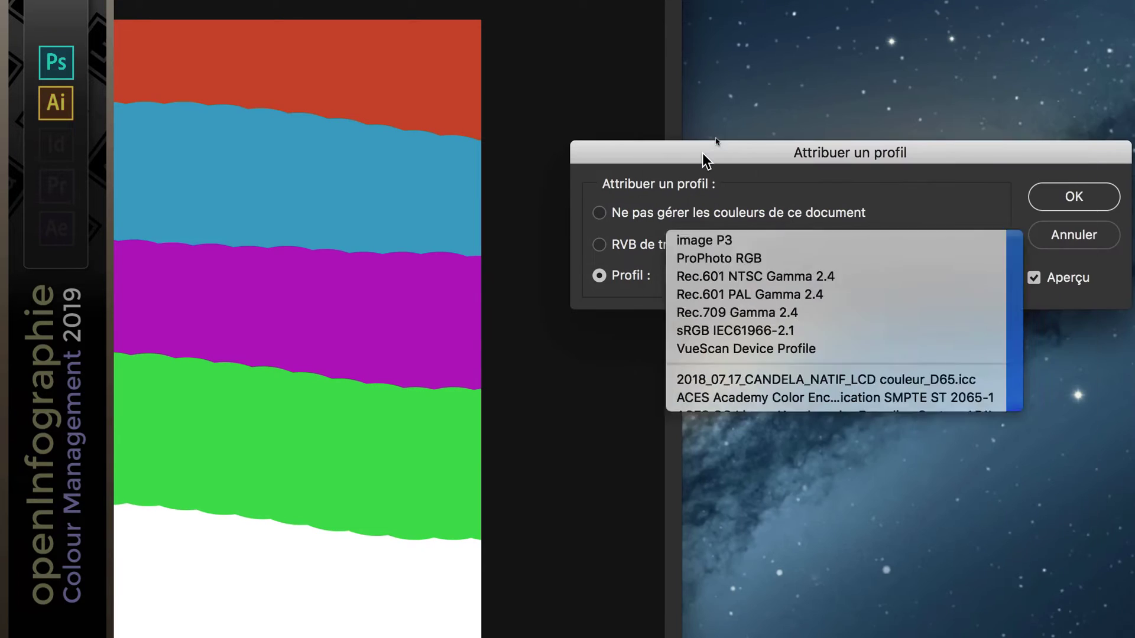
{"action": "left_click", "coordinate": [702, 152]}
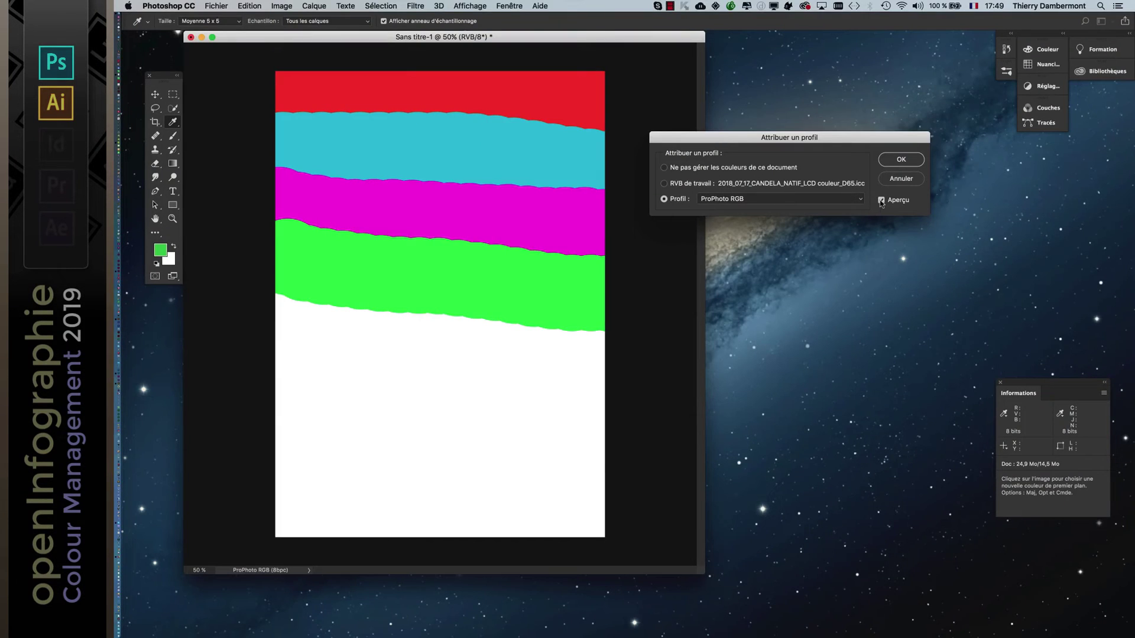
{"action": "left_click", "coordinate": [882, 200]}
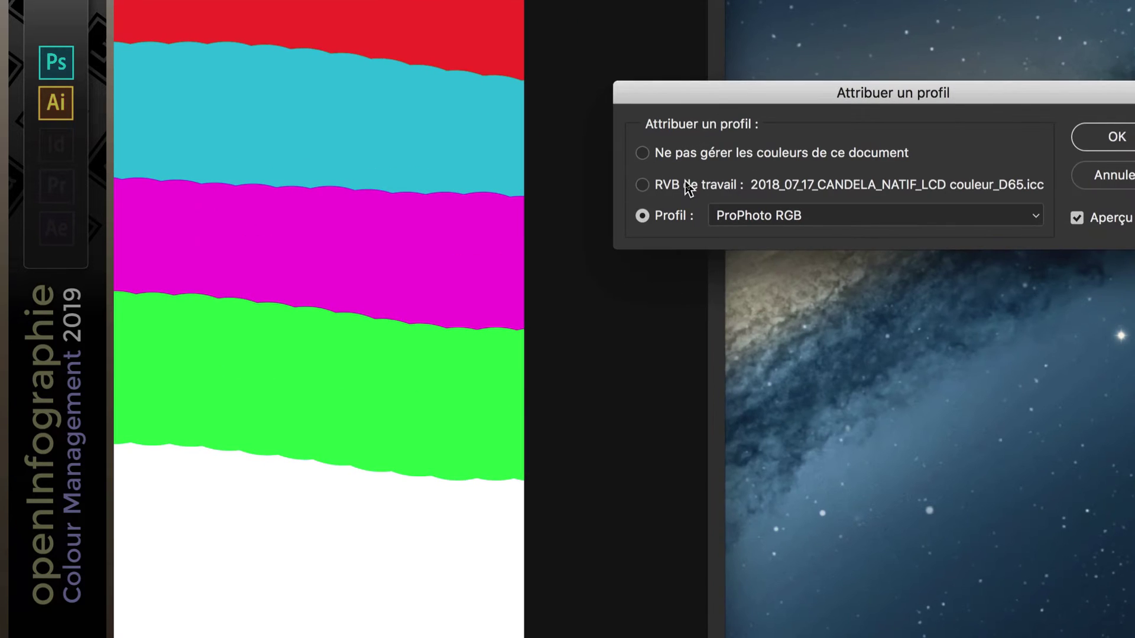
{"action": "left_click", "coordinate": [686, 183]}
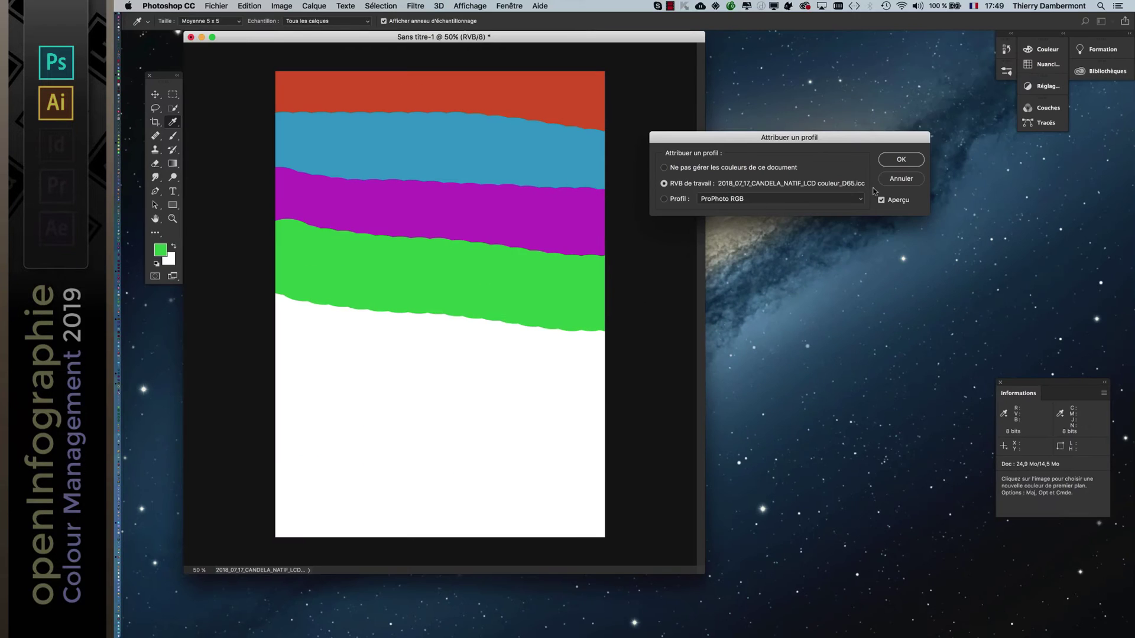
{"action": "left_click", "coordinate": [902, 160]}
Close the test document without saving its changes.
{"action": "key", "text": "b"}
{"action": "left_click_drag", "start_coordinate": [515, 41], "coordinate": [548, 47]}
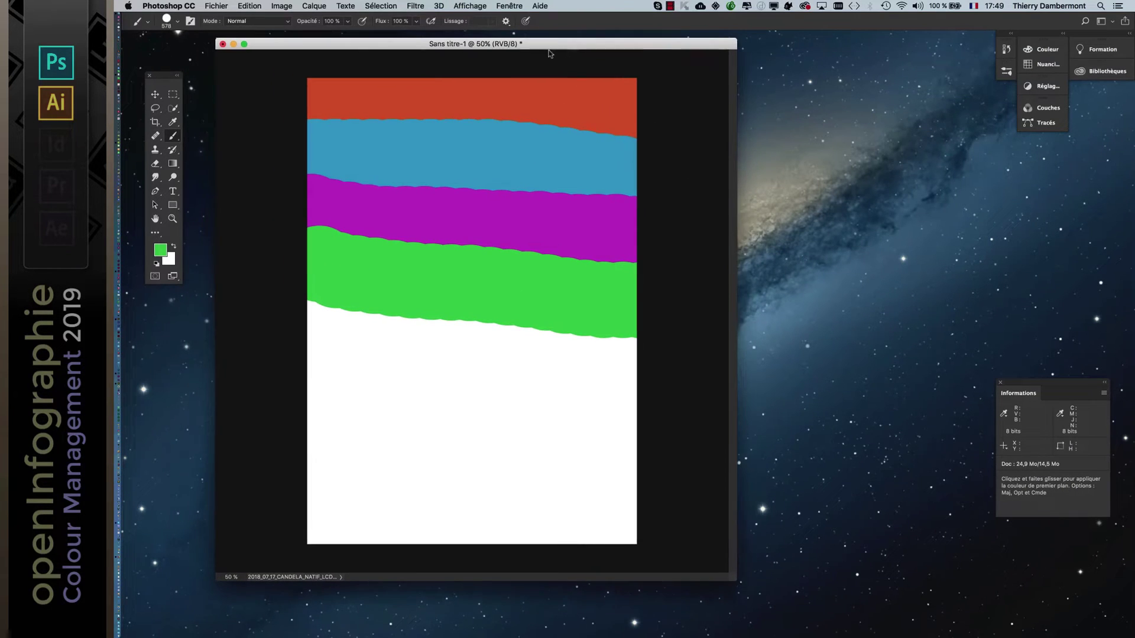
{"action": "left_click", "coordinate": [223, 43]}
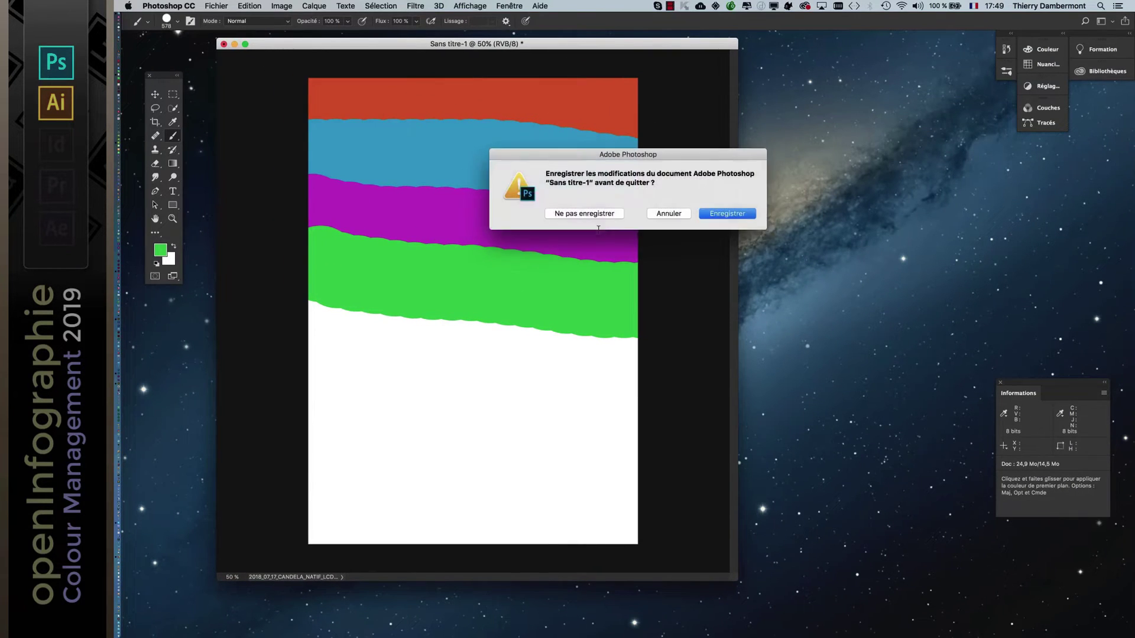
{"action": "left_click", "coordinate": [561, 214]}
{"action": "left_click", "coordinate": [224, 7]}
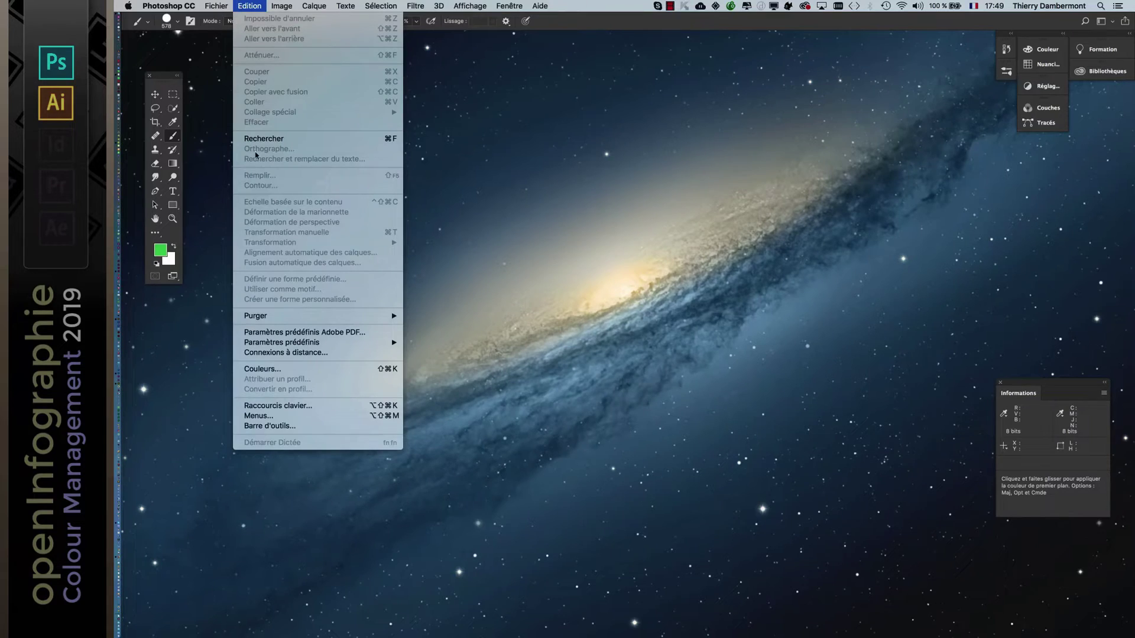
Review the Color Settings: monitor working RGB, RGB colour management off.
{"action": "left_click", "coordinate": [274, 370]}
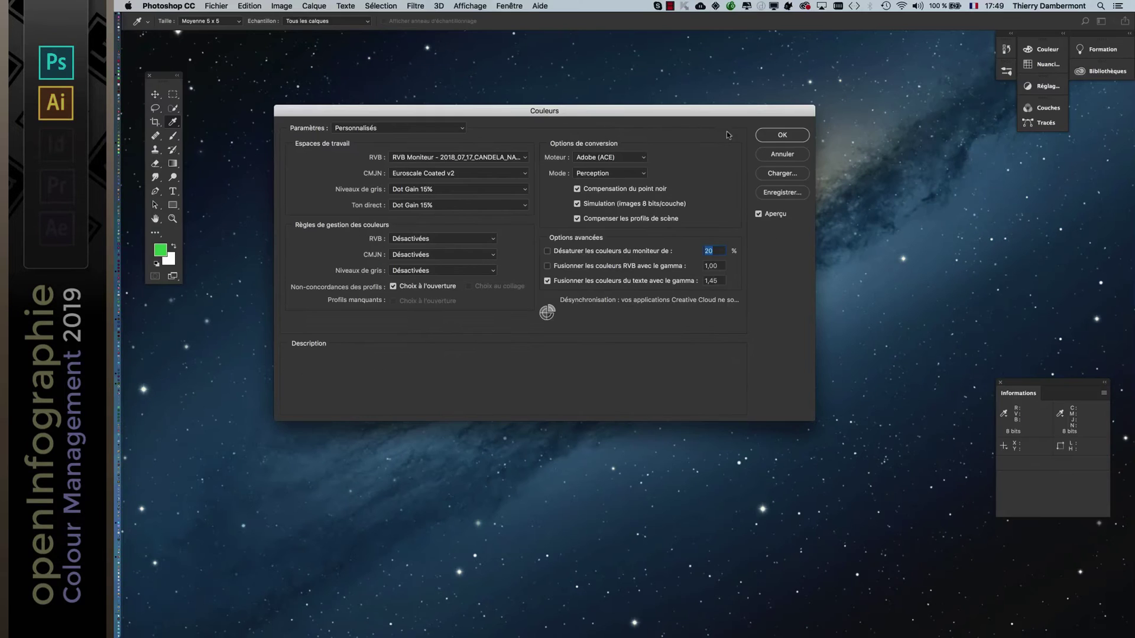
{"action": "left_click", "coordinate": [789, 135]}
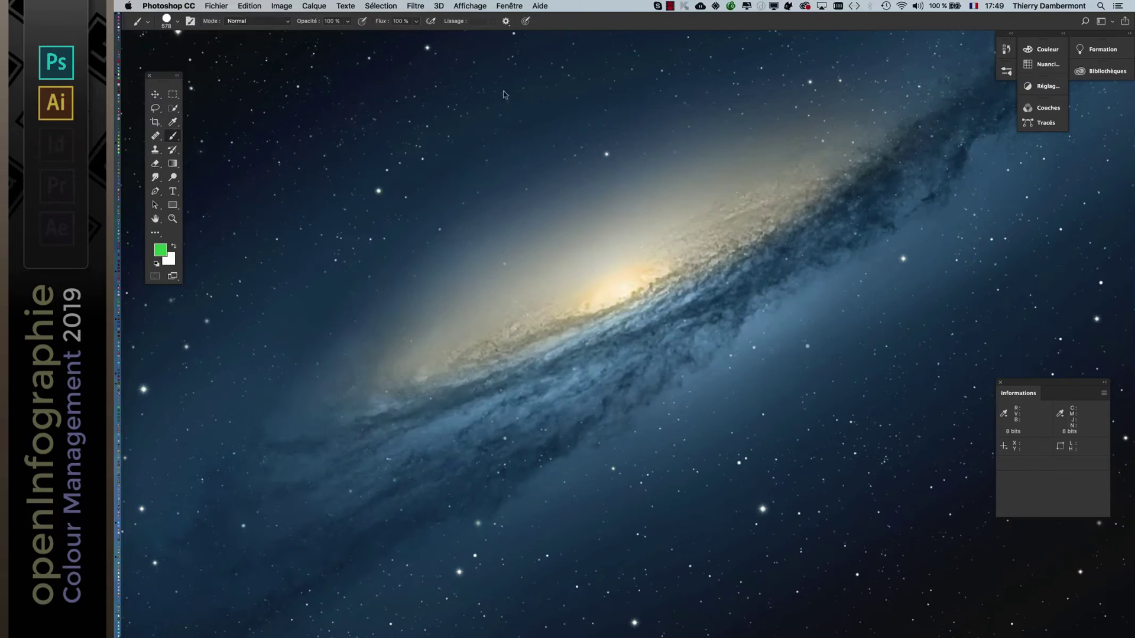
{"action": "left_click", "coordinate": [215, 5]}
Create a blank A4 300 ppi RGB document, Sans titre-1, with the ProPhoto RGB profile.
{"action": "left_click", "coordinate": [217, 19]}
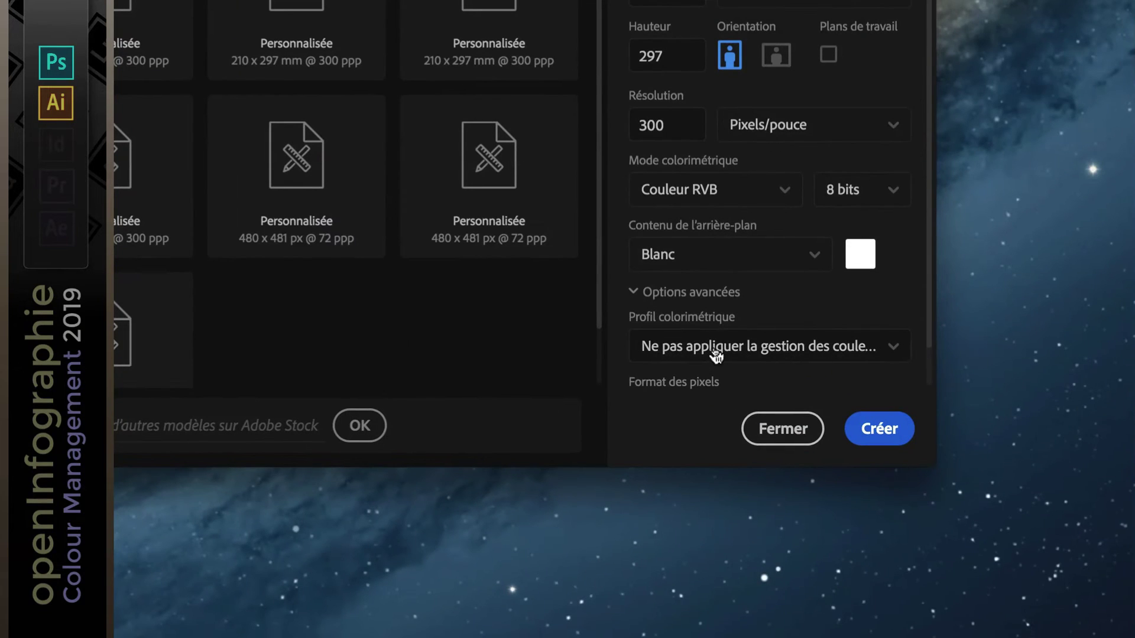
{"action": "left_click", "coordinate": [716, 351]}
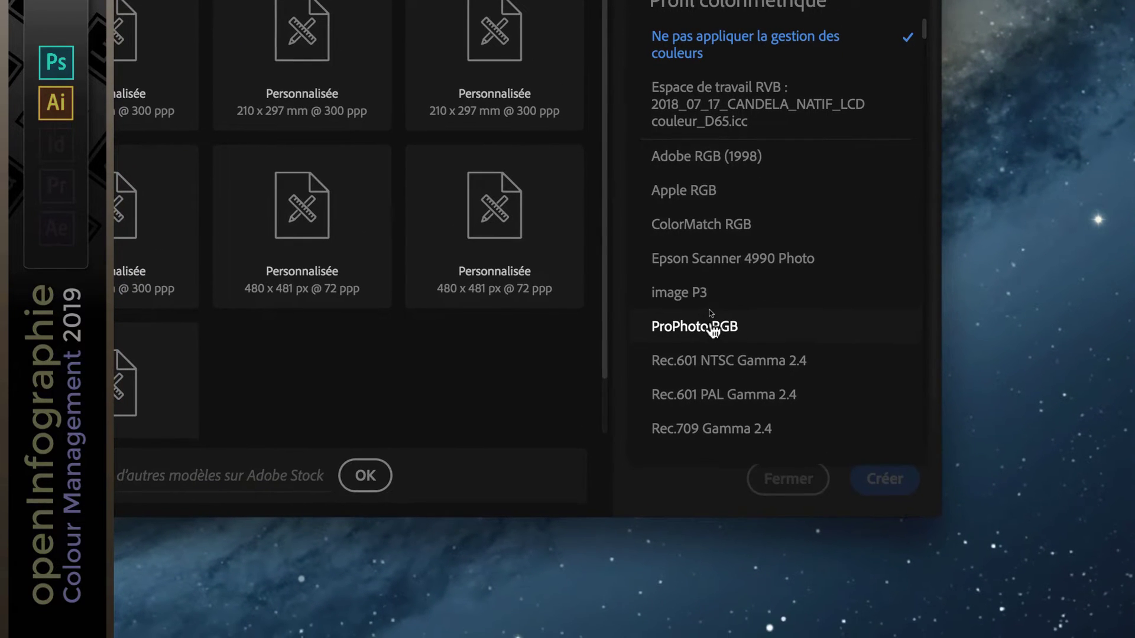
{"action": "left_click", "coordinate": [715, 349]}
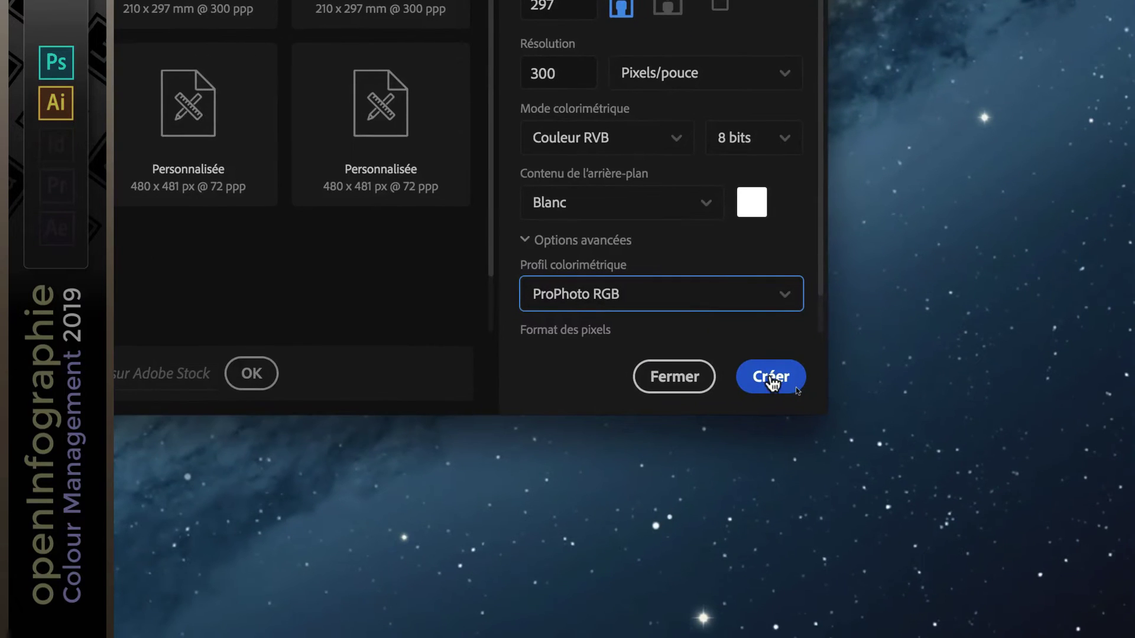
{"action": "left_click", "coordinate": [769, 379]}
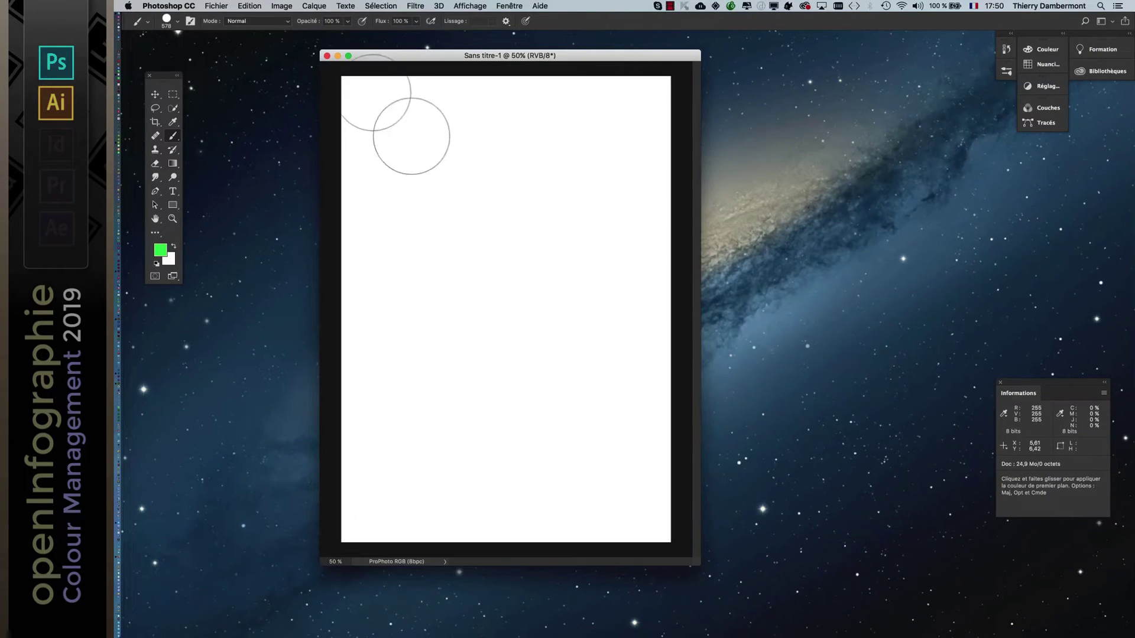
Brush a wavy green band across the top, then a blue band below it.
{"action": "left_click_drag", "start_coordinate": [330, 89], "coordinate": [773, 101]}
{"action": "left_click", "coordinate": [160, 250]}
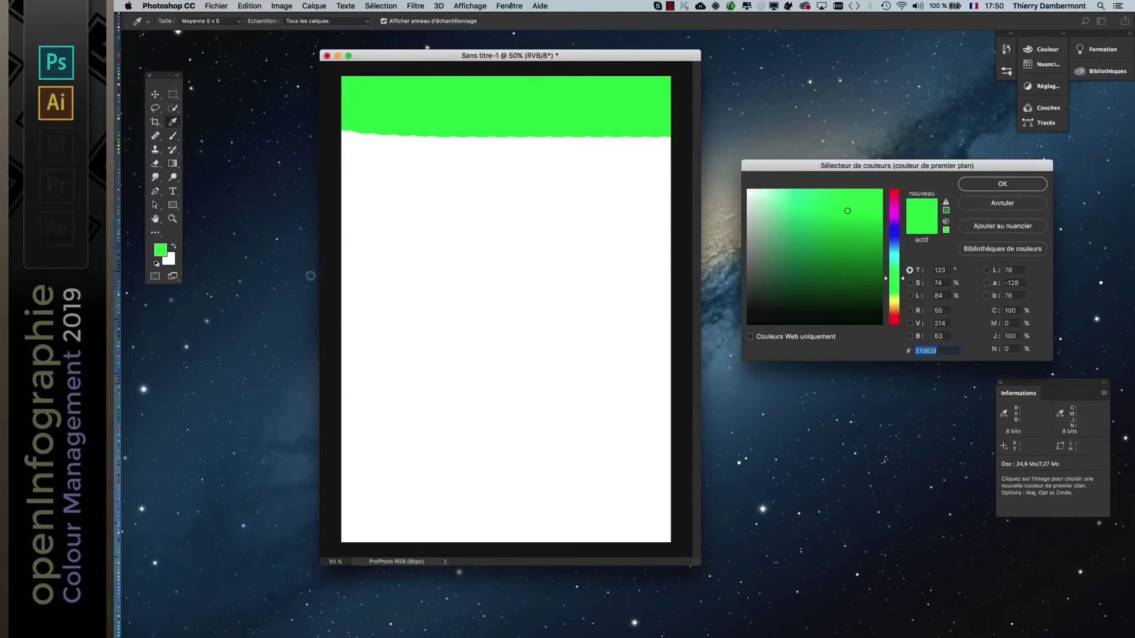
{"action": "left_click_drag", "start_coordinate": [897, 258], "coordinate": [888, 238]}
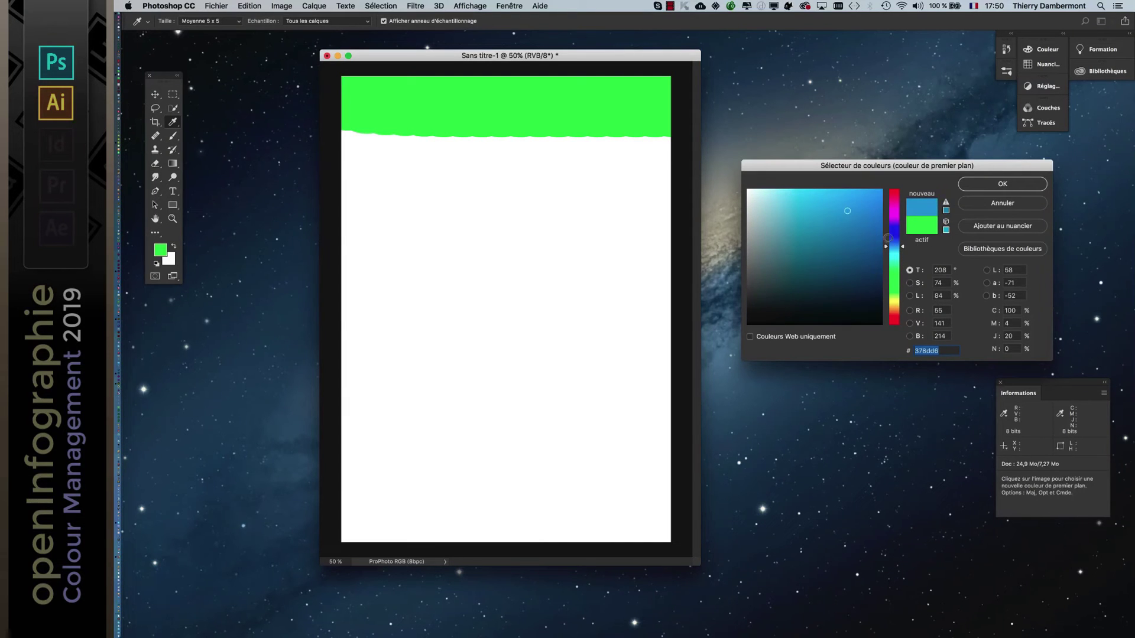
{"action": "left_click", "coordinate": [1002, 184]}
{"action": "key", "text": "b"}
{"action": "left_click_drag", "start_coordinate": [336, 155], "coordinate": [674, 157]}
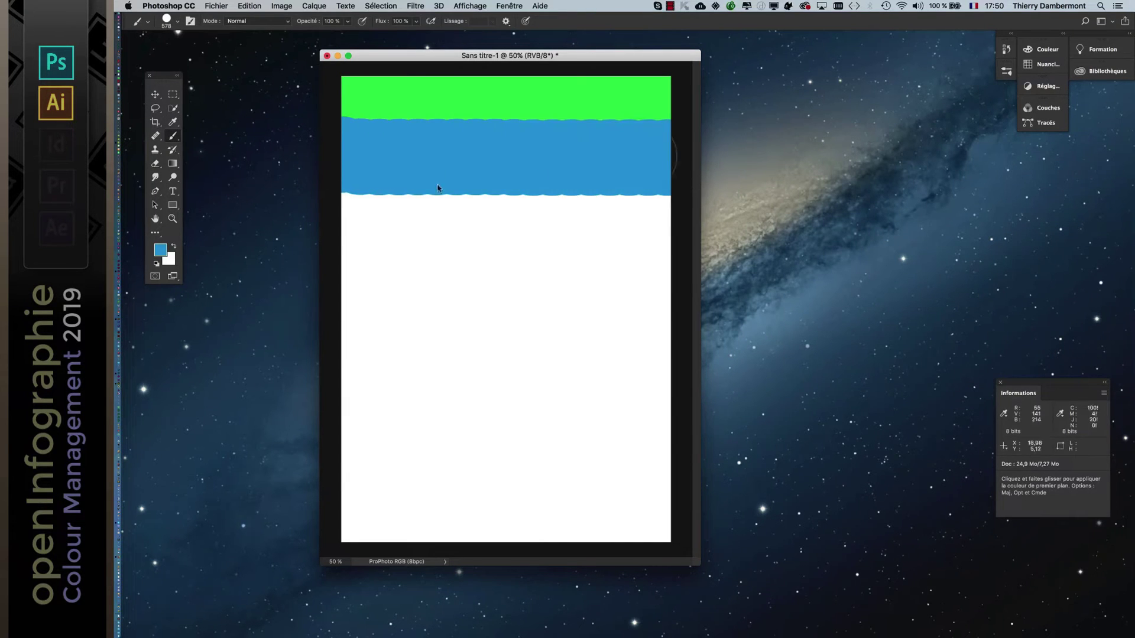
Paint an orange band below the blue one, then a magenta band beneath it.
{"action": "left_click", "coordinate": [162, 254]}
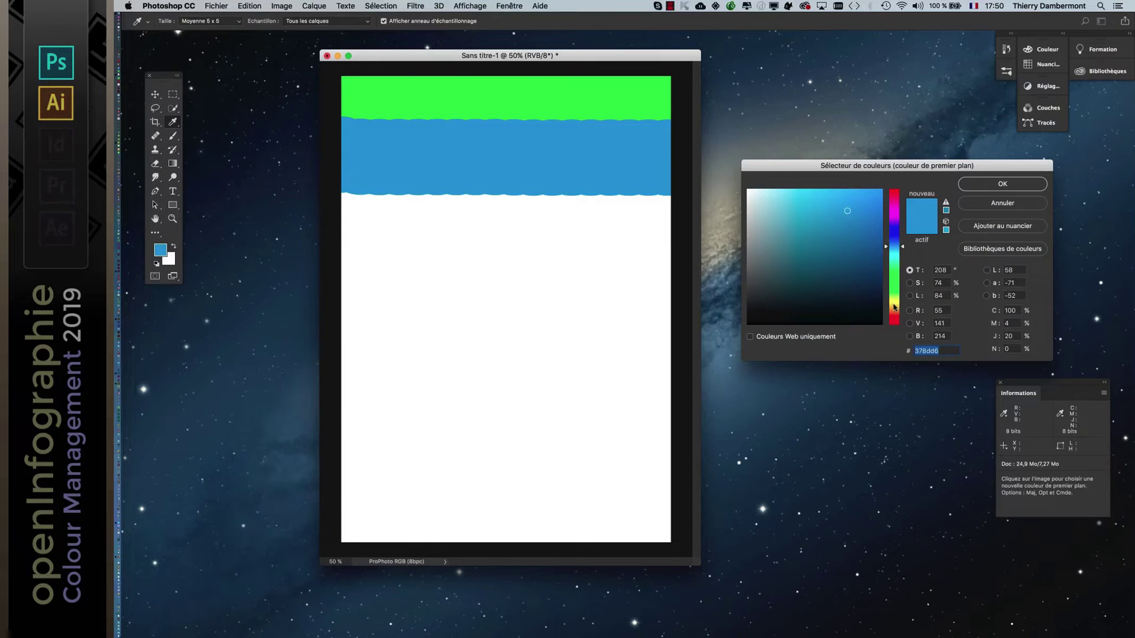
{"action": "left_click", "coordinate": [894, 308]}
{"action": "left_click", "coordinate": [995, 185]}
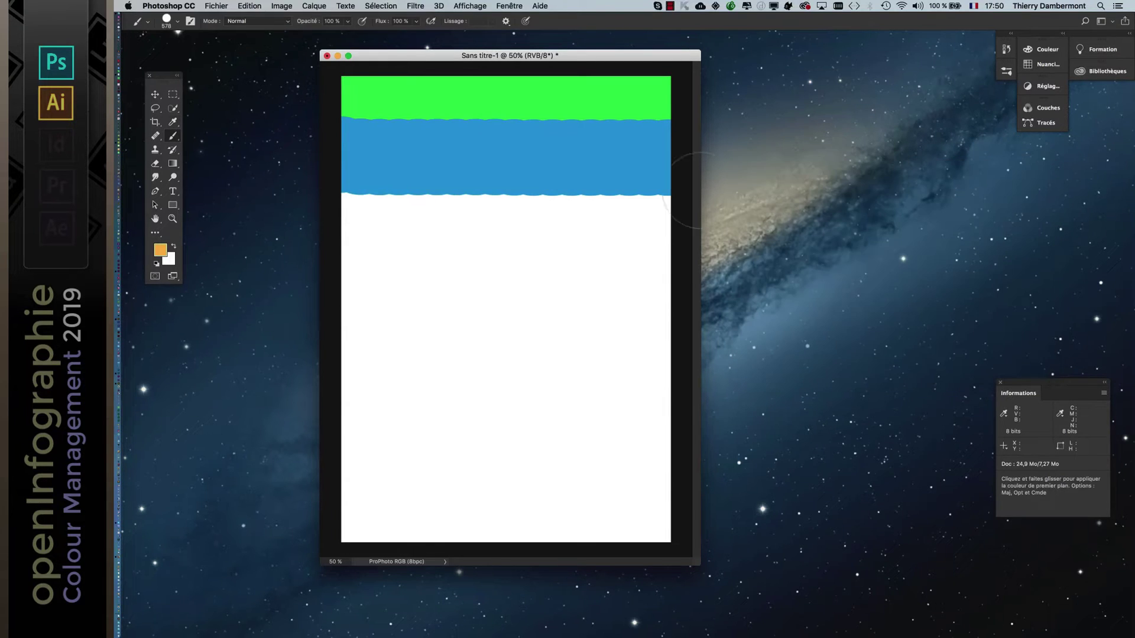
{"action": "left_click_drag", "start_coordinate": [367, 219], "coordinate": [349, 224]}
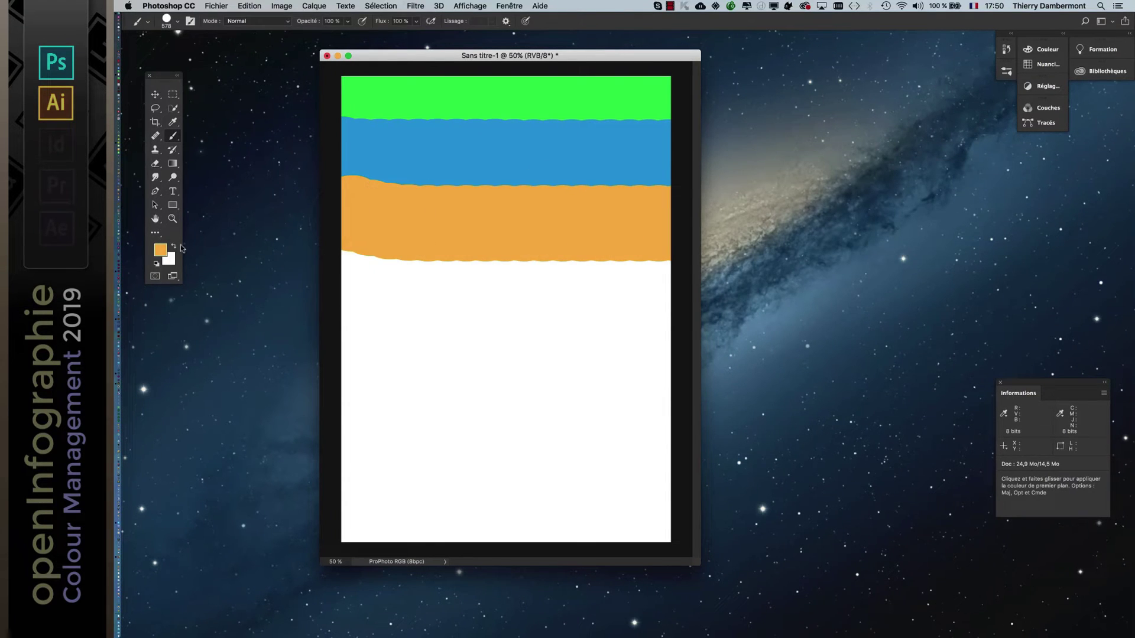
{"action": "left_click", "coordinate": [162, 251]}
{"action": "left_click", "coordinate": [894, 220]}
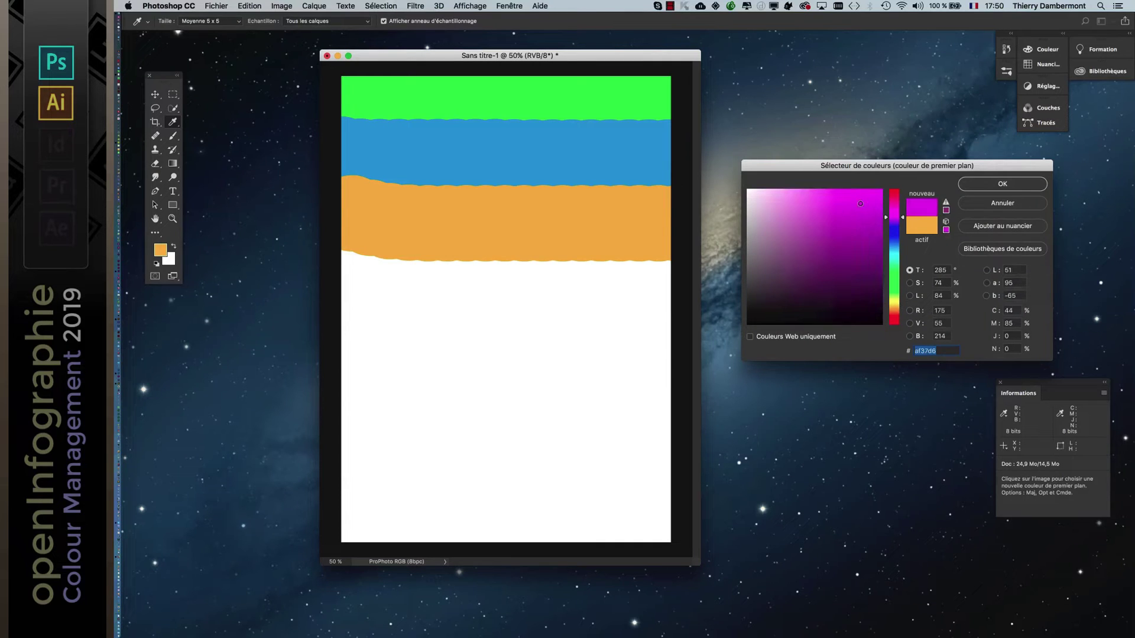
{"action": "left_click", "coordinate": [1005, 185]}
{"action": "left_click_drag", "start_coordinate": [334, 267], "coordinate": [704, 302]}
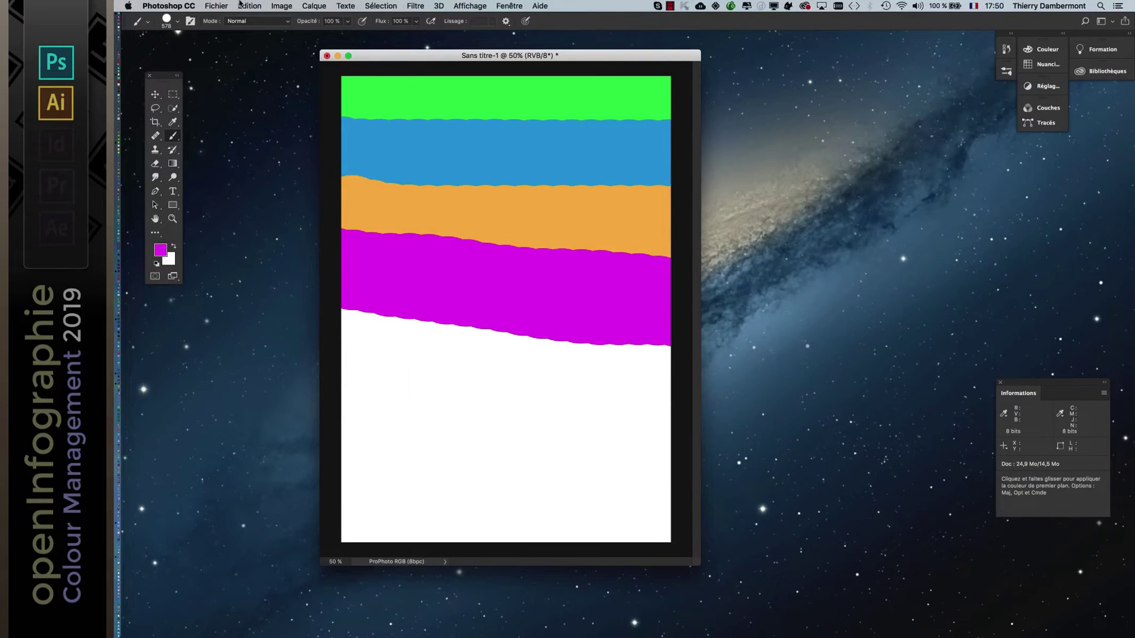
{"action": "left_click", "coordinate": [242, 5]}
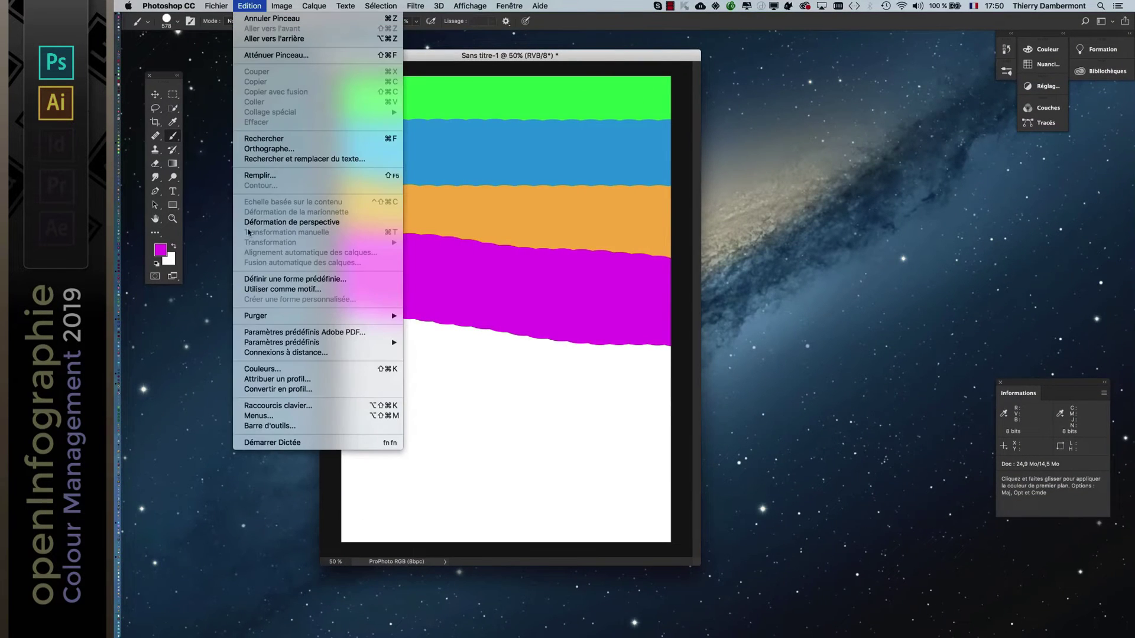
{"action": "left_click", "coordinate": [264, 377]}
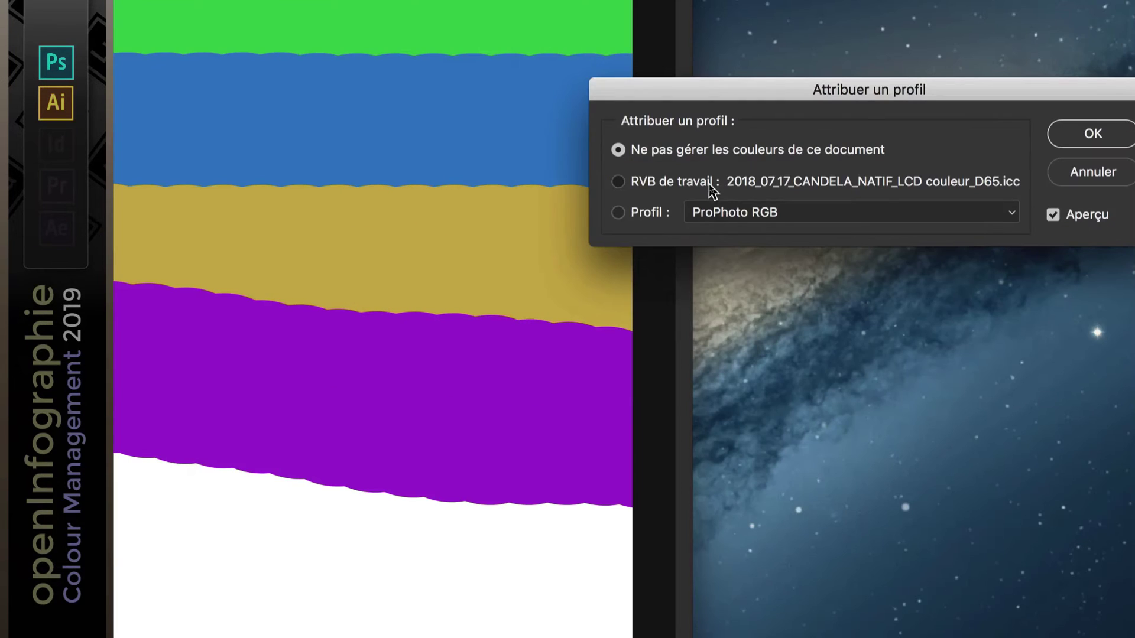
{"action": "left_click", "coordinate": [710, 185]}
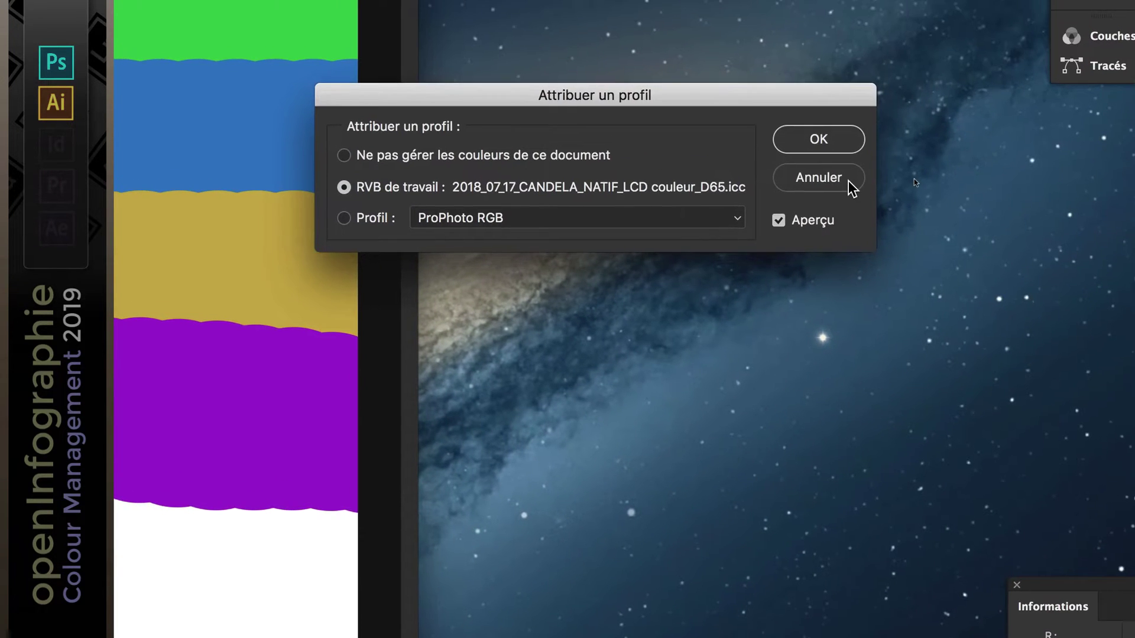
{"action": "left_click", "coordinate": [851, 187]}
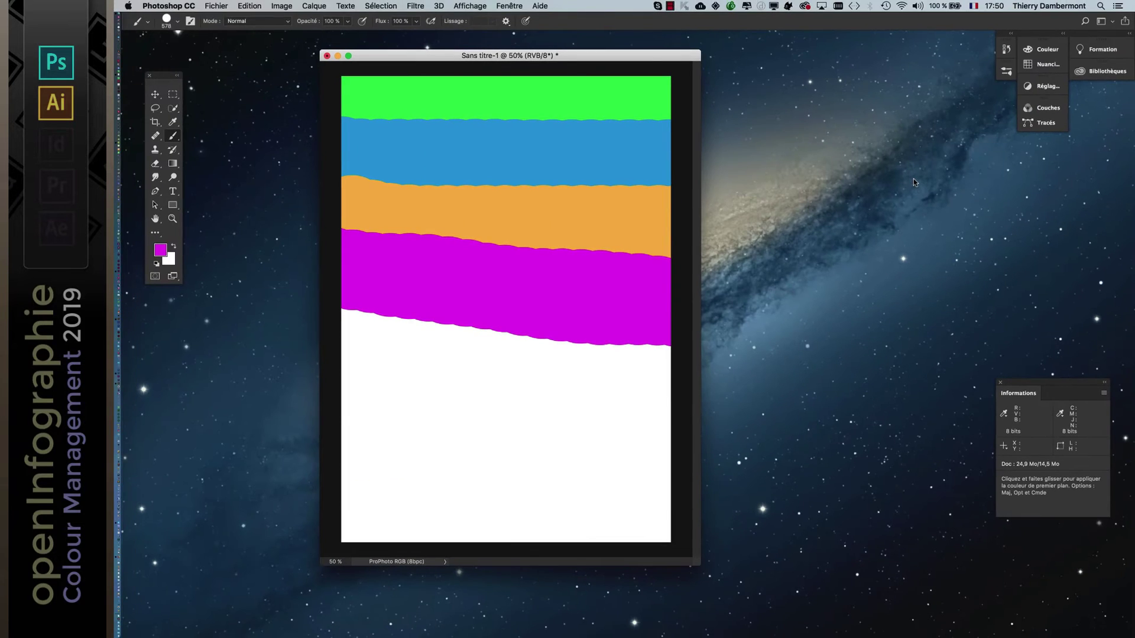
{"action": "left_click_drag", "start_coordinate": [620, 60], "coordinate": [506, 63]}
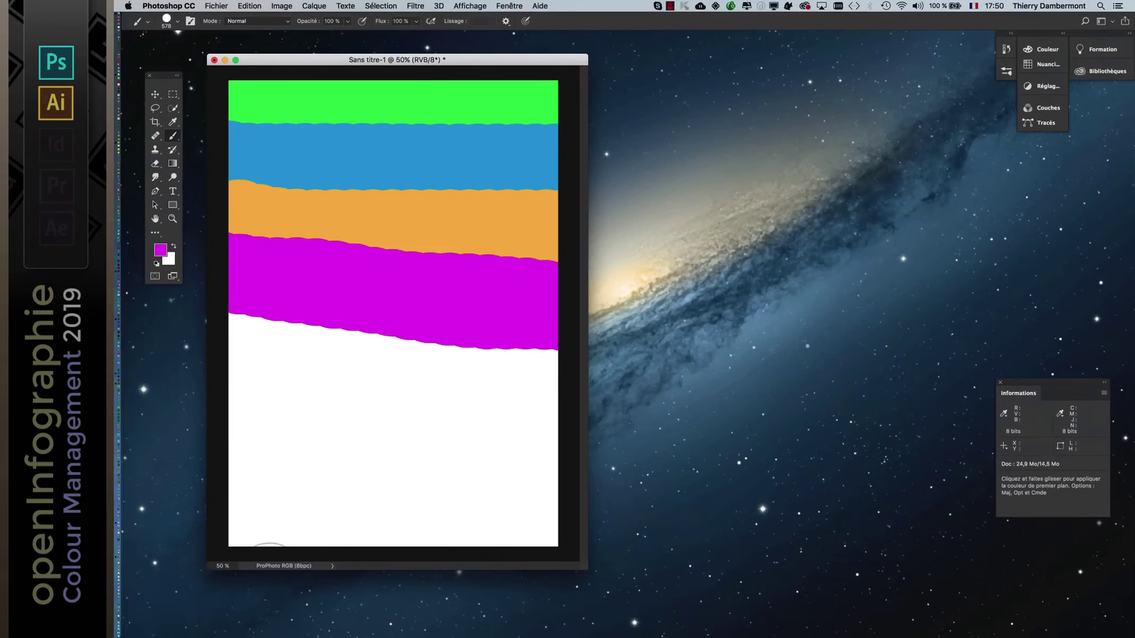
Convert Sans titre-1 to the monitor profile using Adobe (ACE) Perceptual, then reposition its window.
{"action": "left_click", "coordinate": [261, 6]}
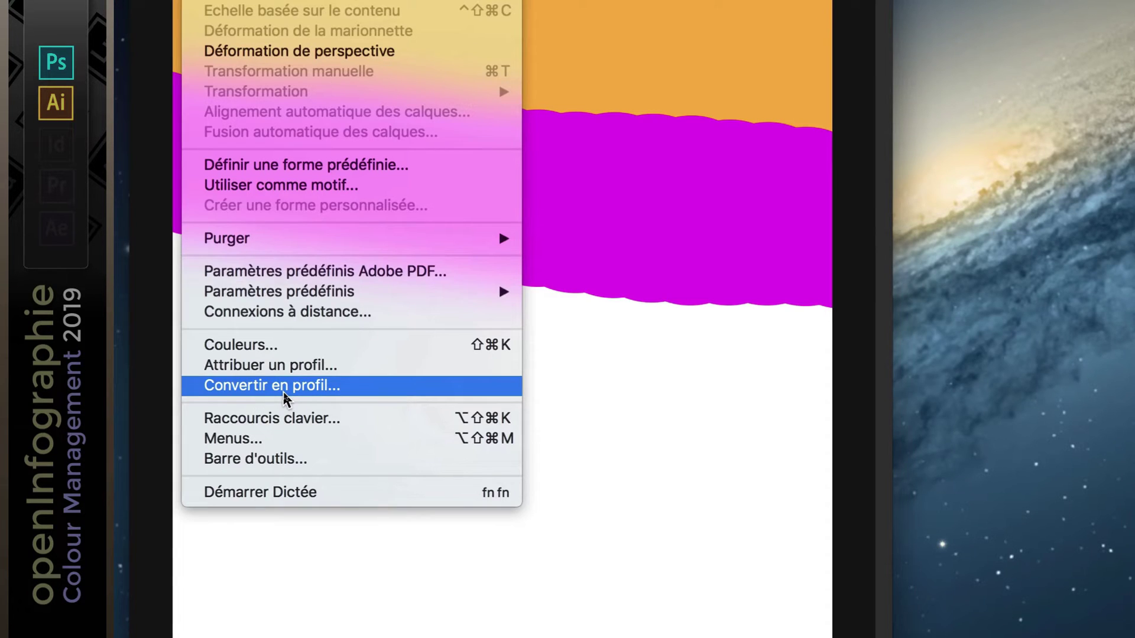
{"action": "left_click", "coordinate": [284, 392]}
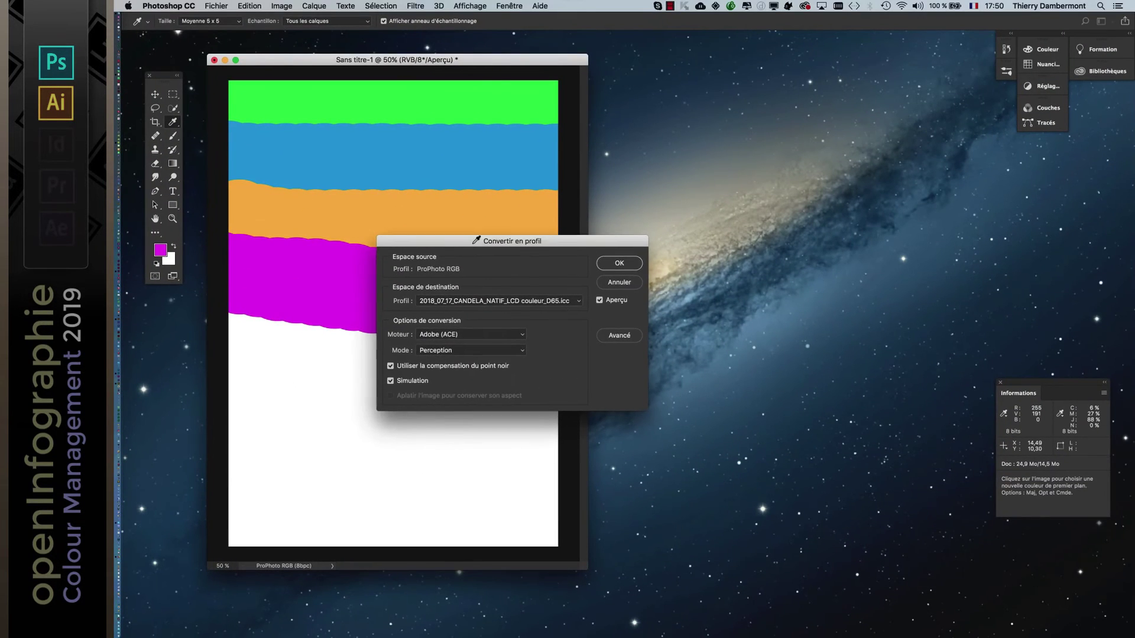
{"action": "left_click_drag", "start_coordinate": [460, 240], "coordinate": [705, 95]}
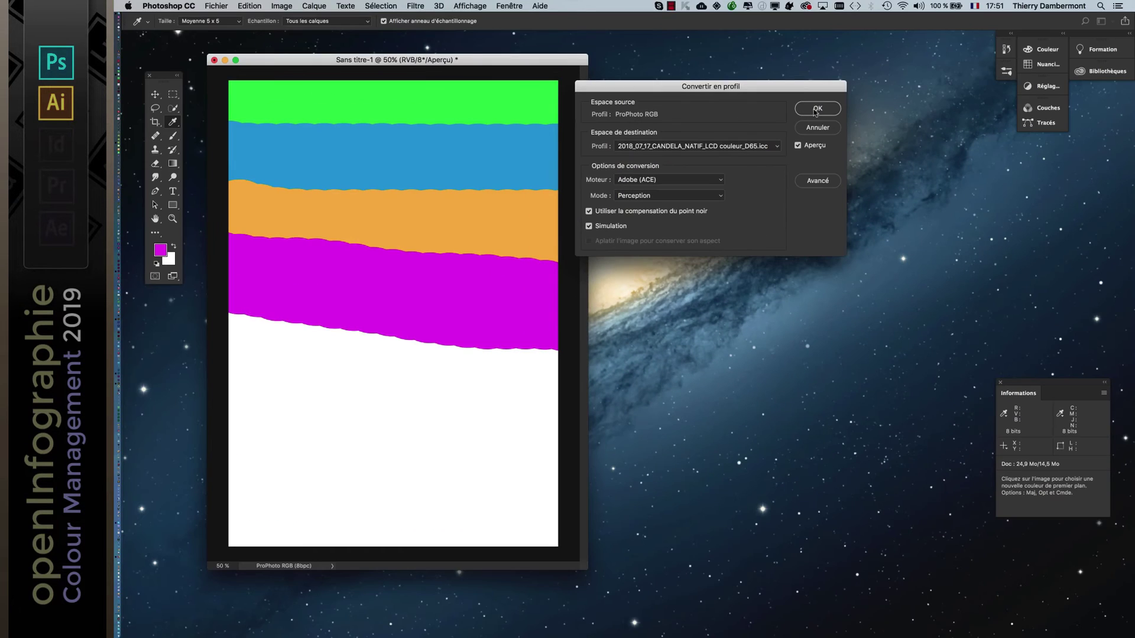
{"action": "left_click", "coordinate": [817, 109]}
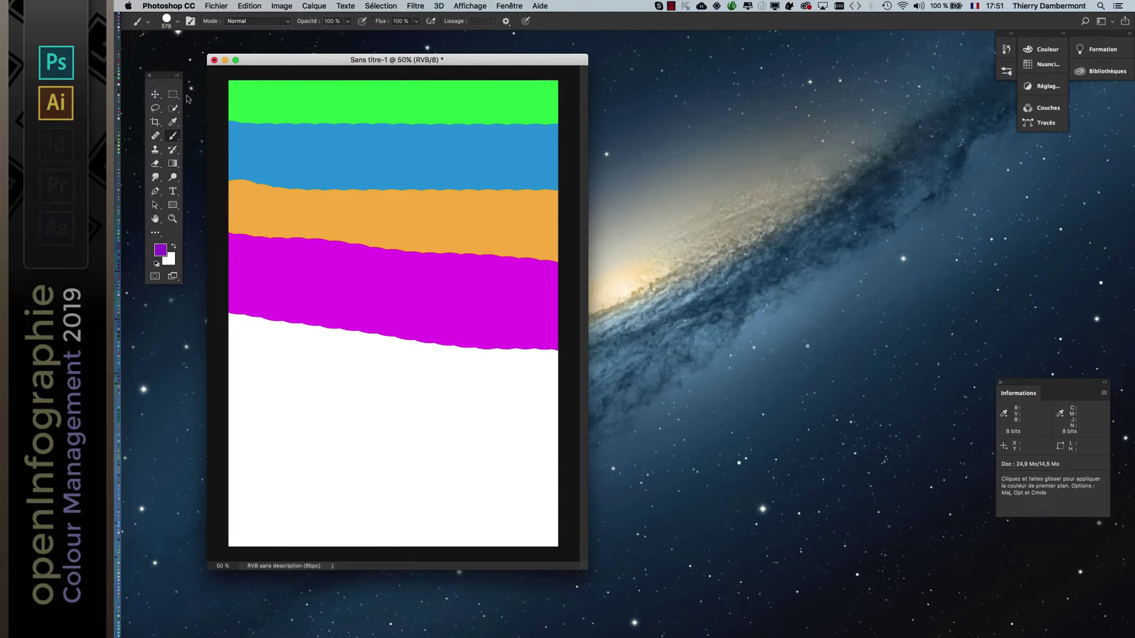
{"action": "left_click", "coordinate": [161, 97]}
{"action": "left_click_drag", "start_coordinate": [304, 64], "coordinate": [398, 88]}
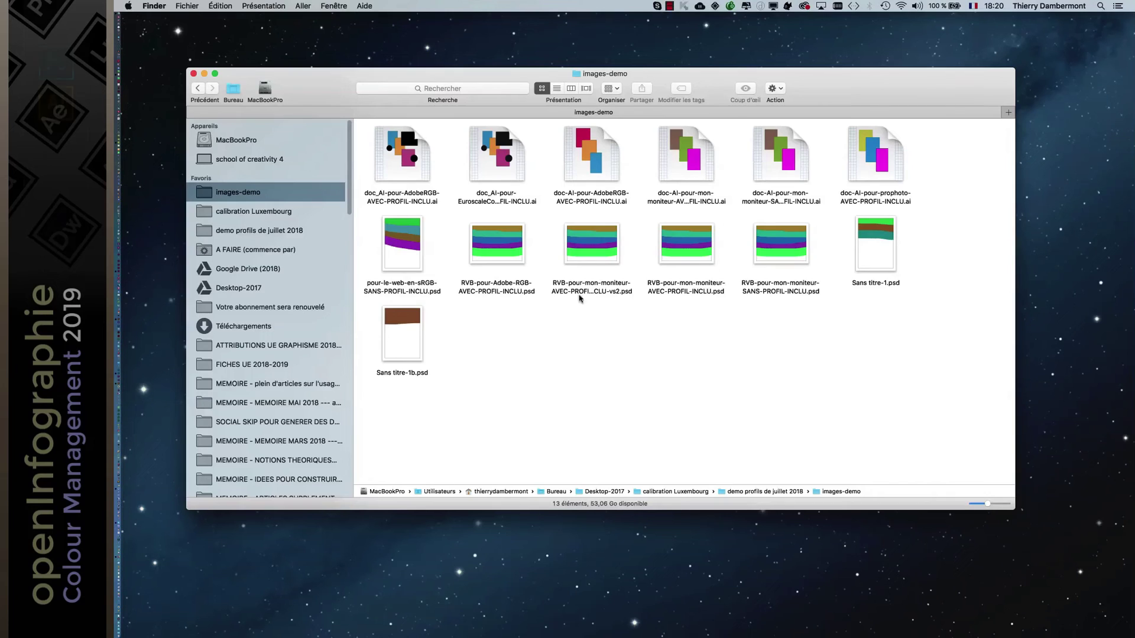
Switch from Finder to Photoshop using the Cmd-Tab app switcher.
{"action": "key", "text": "super+Tab"}
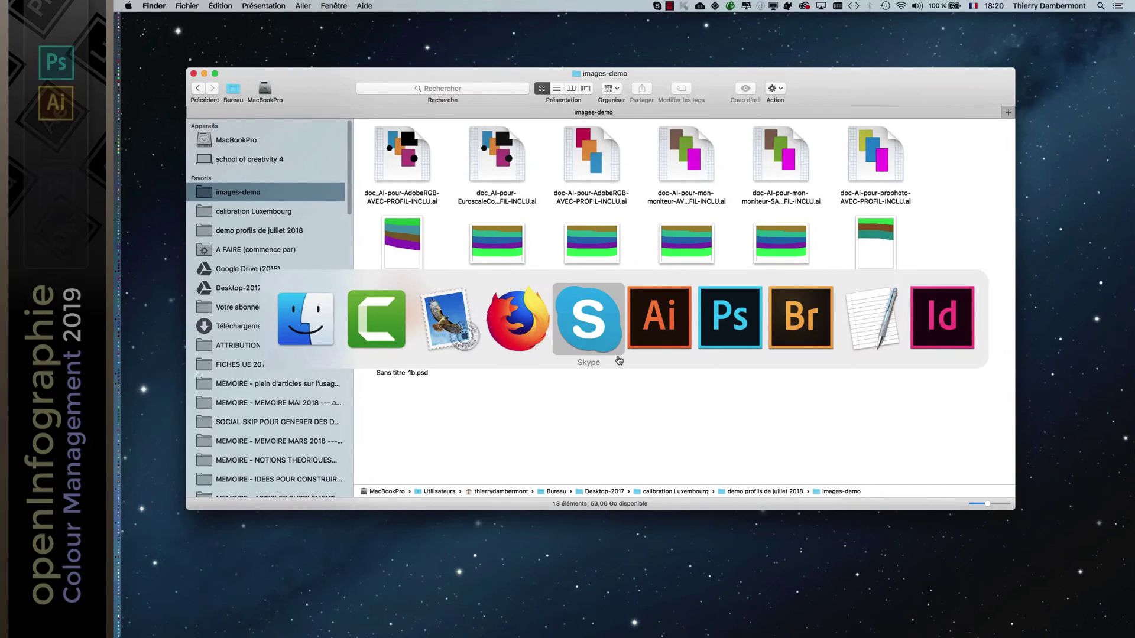
{"action": "left_click", "coordinate": [720, 337]}
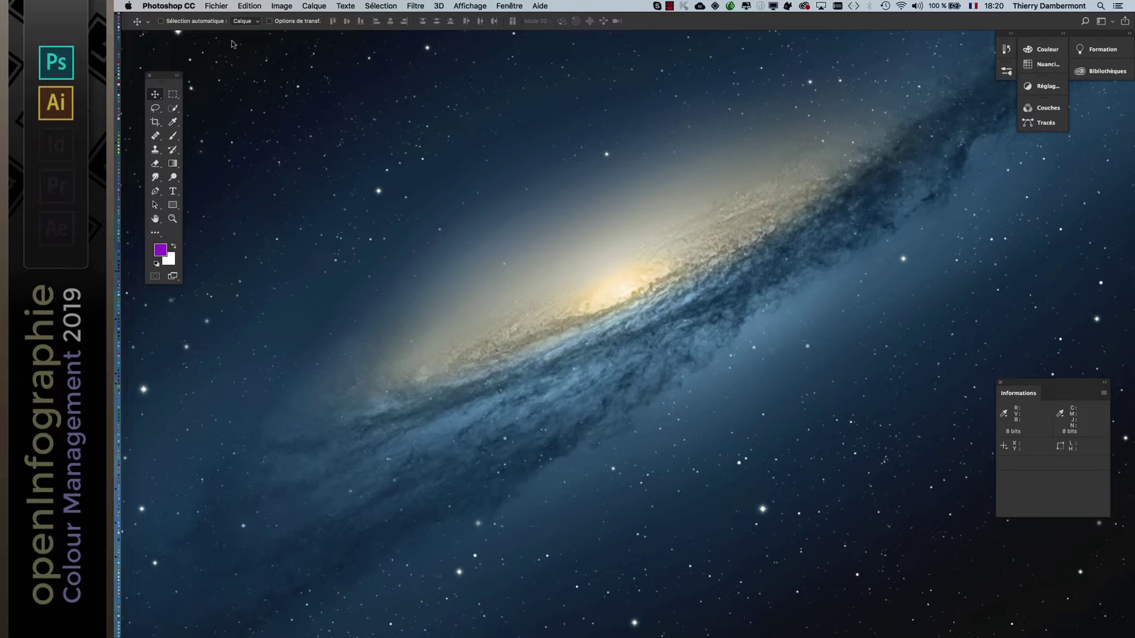
Create a blank A4 document tagged with the 2018_07_17_CANDELA_NATIF_LCD working RGB profile.
{"action": "left_click", "coordinate": [224, 6]}
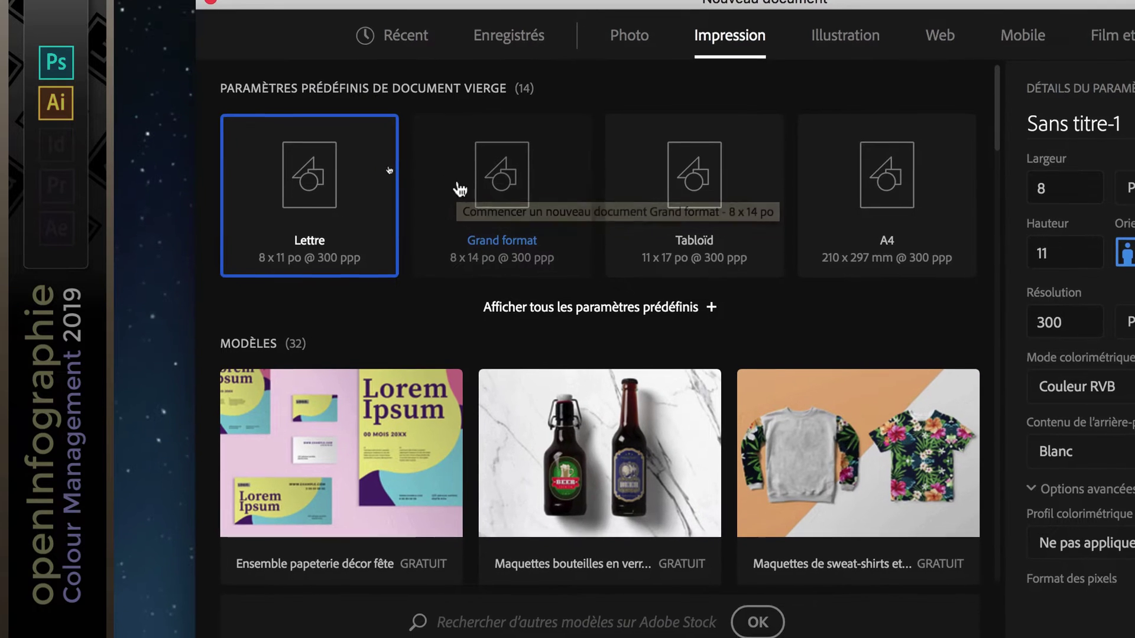
{"action": "left_click", "coordinate": [880, 216]}
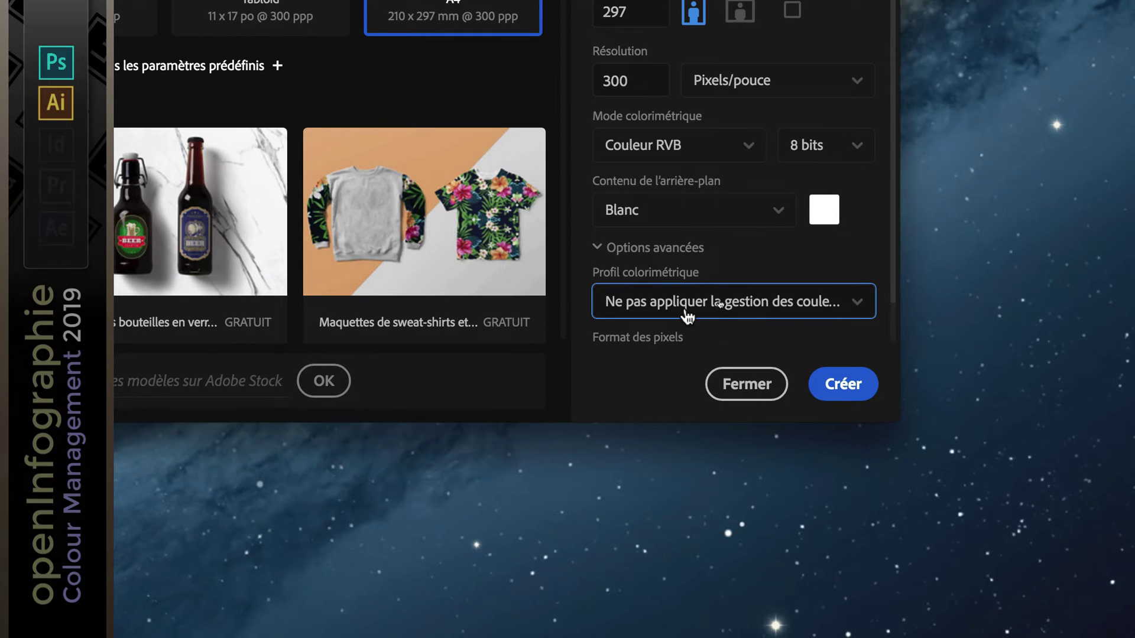
{"action": "left_click", "coordinate": [687, 312]}
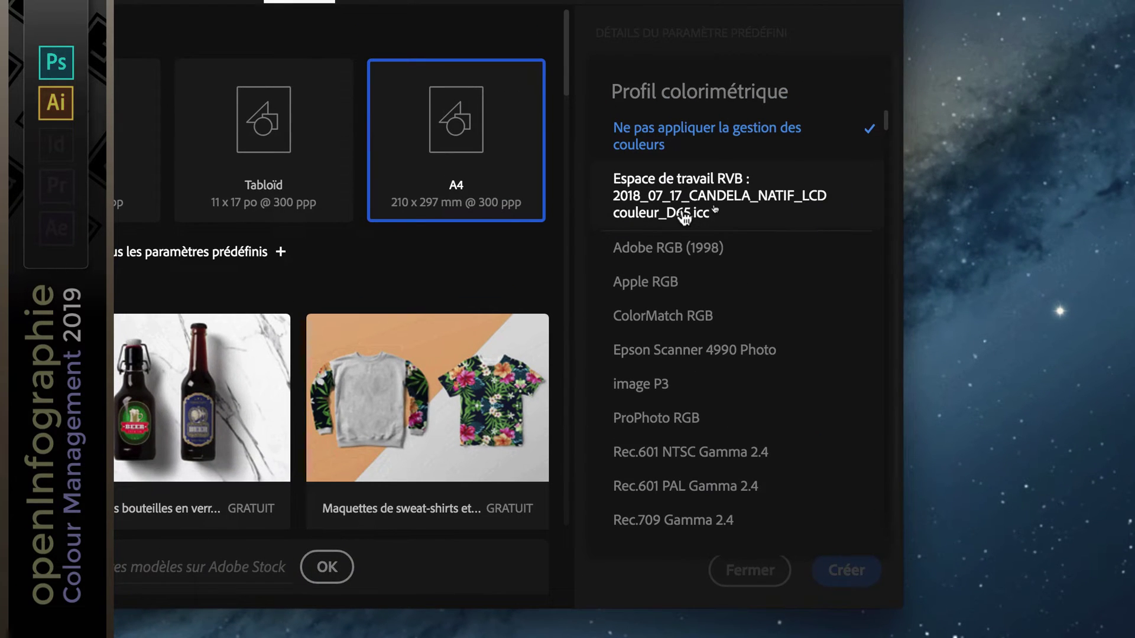
{"action": "left_click", "coordinate": [683, 216]}
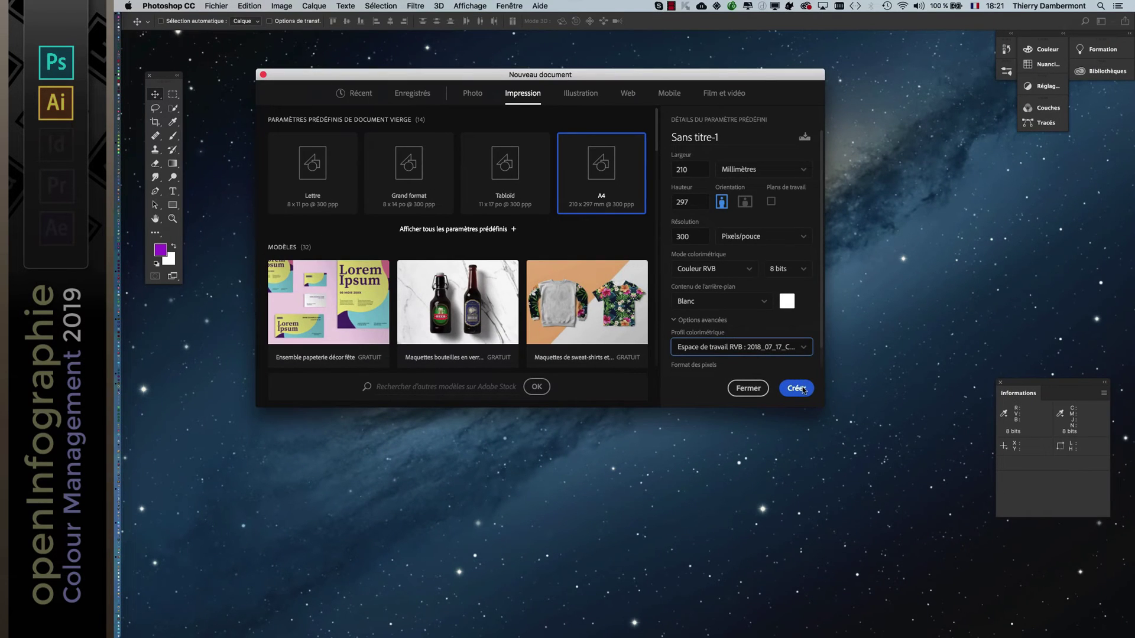
{"action": "left_click", "coordinate": [796, 388]}
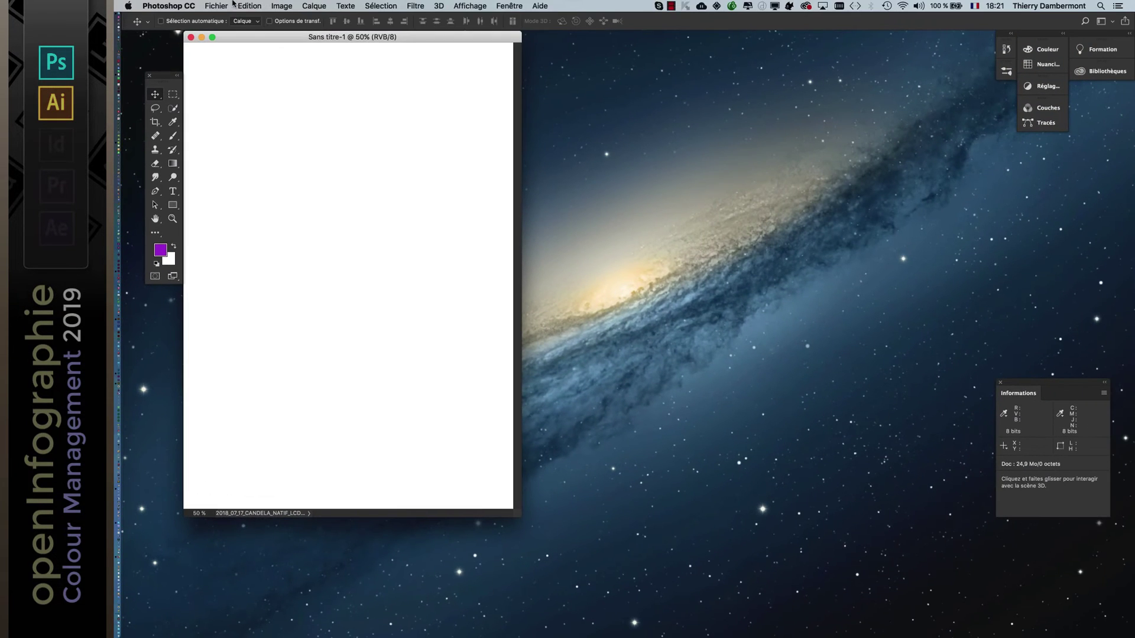
Set up a second A4 print-preset document with the ProPhoto RGB profile and create it.
{"action": "left_click", "coordinate": [216, 6]}
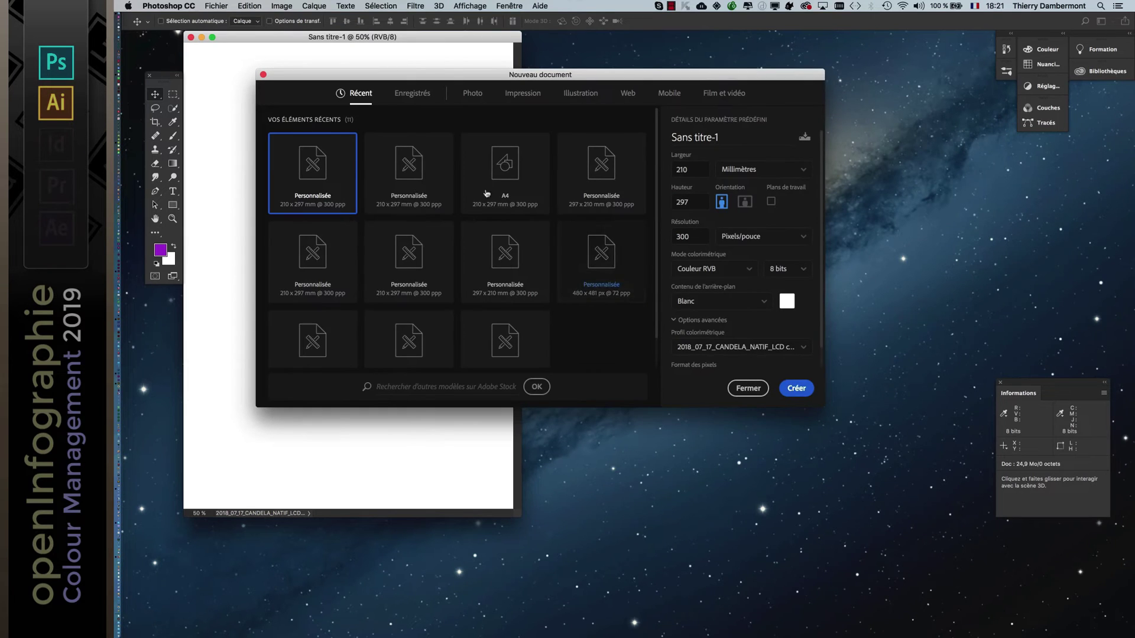
{"action": "left_click", "coordinate": [540, 96]}
{"action": "left_click", "coordinate": [590, 172]}
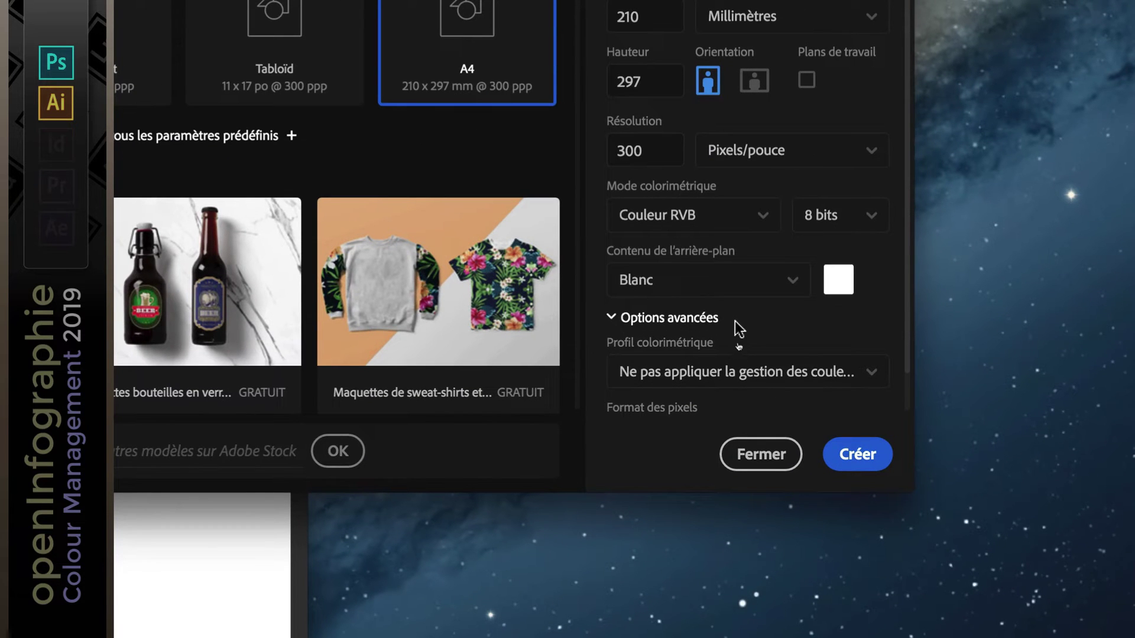
{"action": "left_click", "coordinate": [739, 347]}
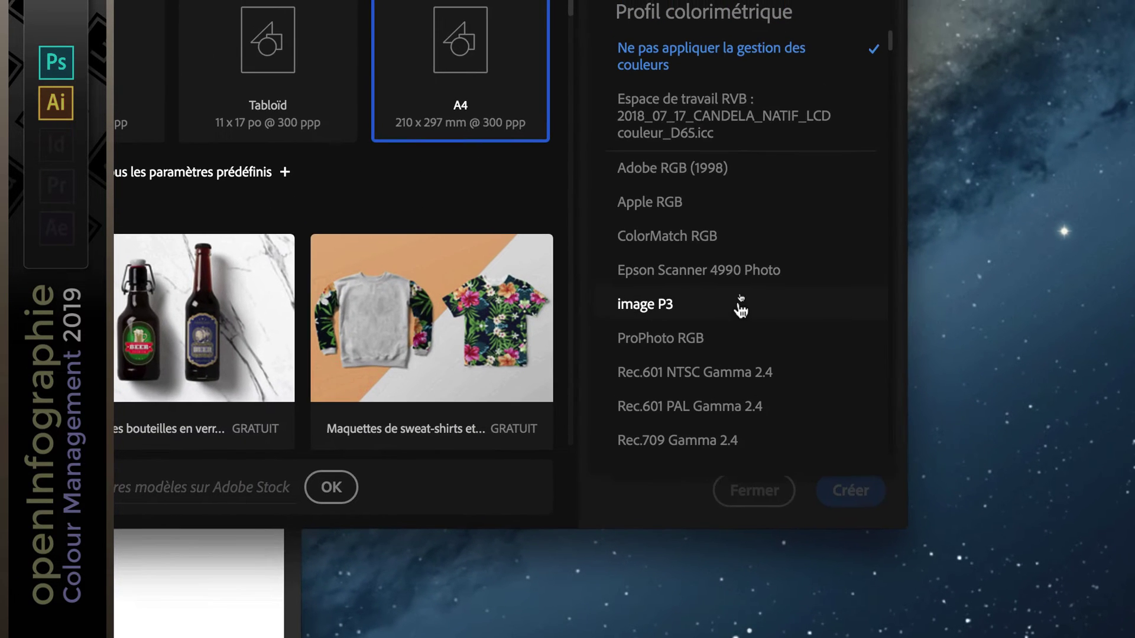
{"action": "left_click", "coordinate": [738, 319]}
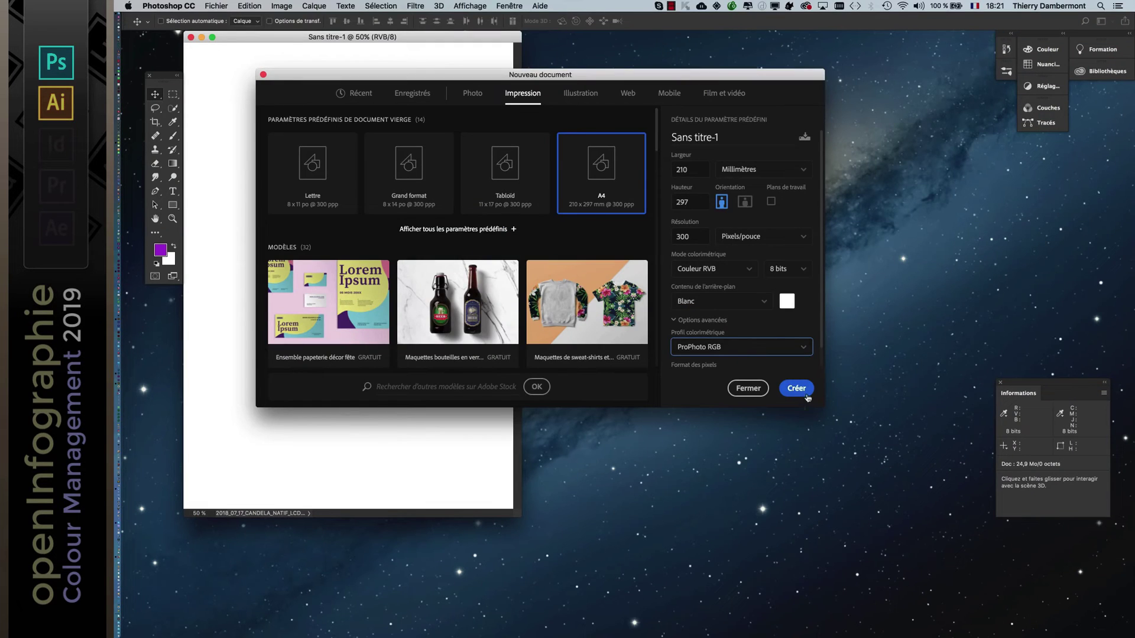
{"action": "left_click", "coordinate": [806, 391]}
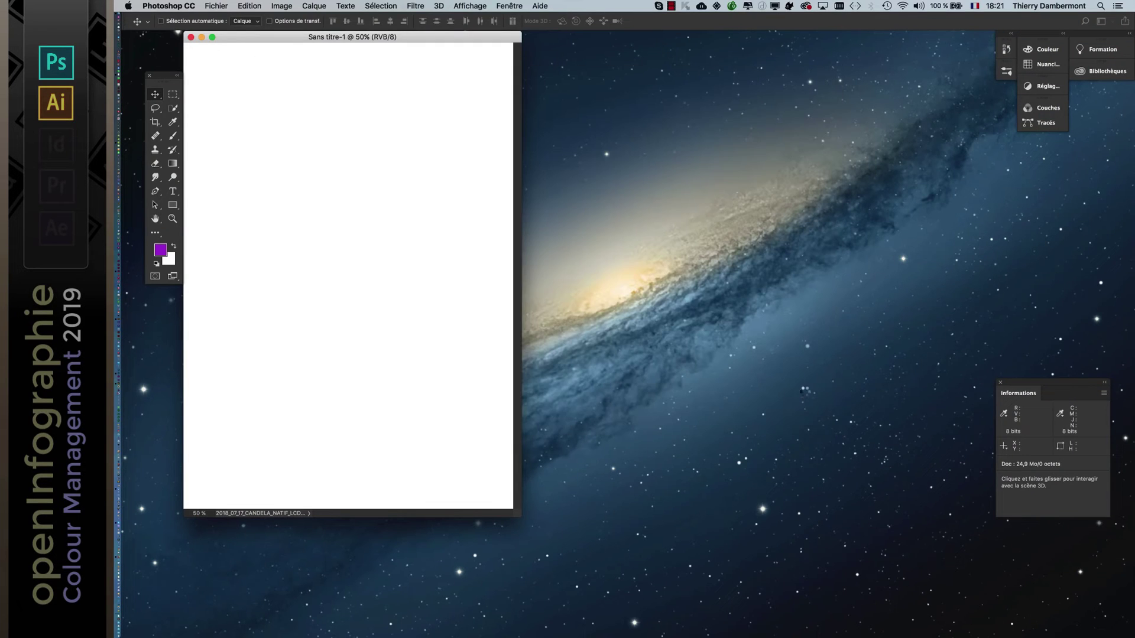
Float the second document beside the first and brush a magenta band across the first's top.
{"action": "left_click_drag", "start_coordinate": [340, 51], "coordinate": [733, 39]}
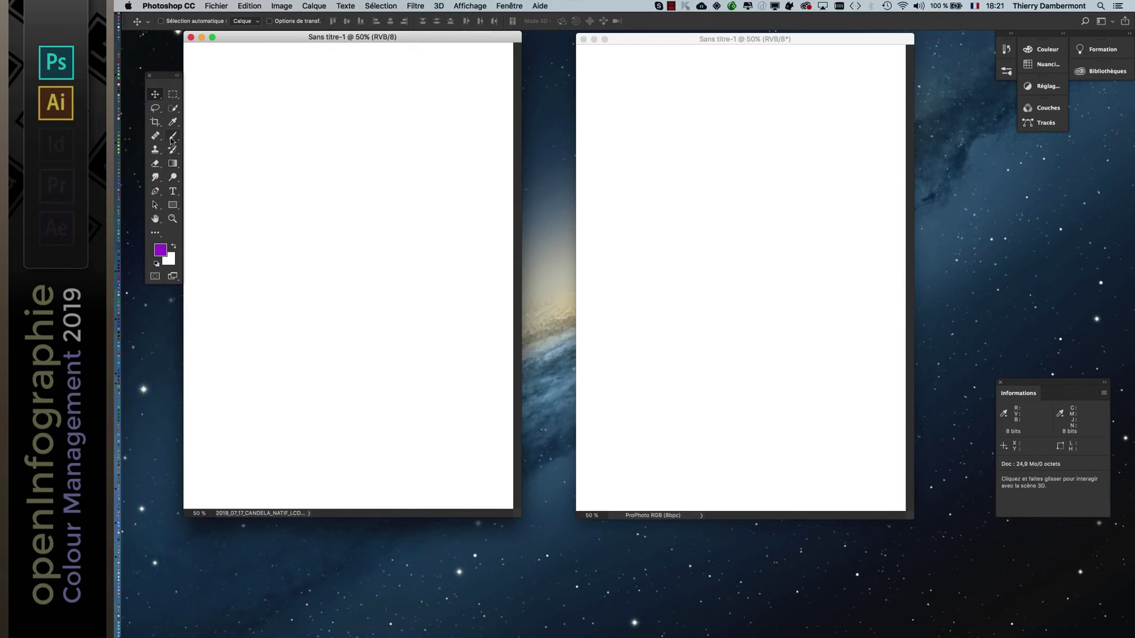
{"action": "left_click", "coordinate": [173, 122]}
{"action": "left_click", "coordinate": [160, 250]}
{"action": "left_click", "coordinate": [976, 187]}
{"action": "key", "text": "b"}
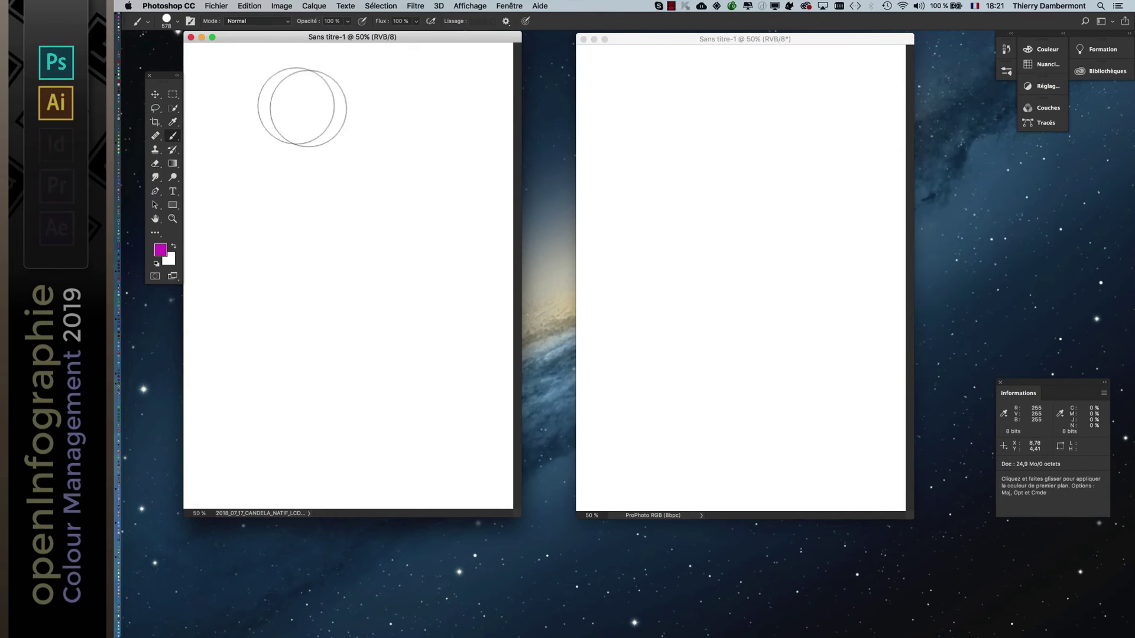
{"action": "left_click_drag", "start_coordinate": [202, 89], "coordinate": [578, 114]}
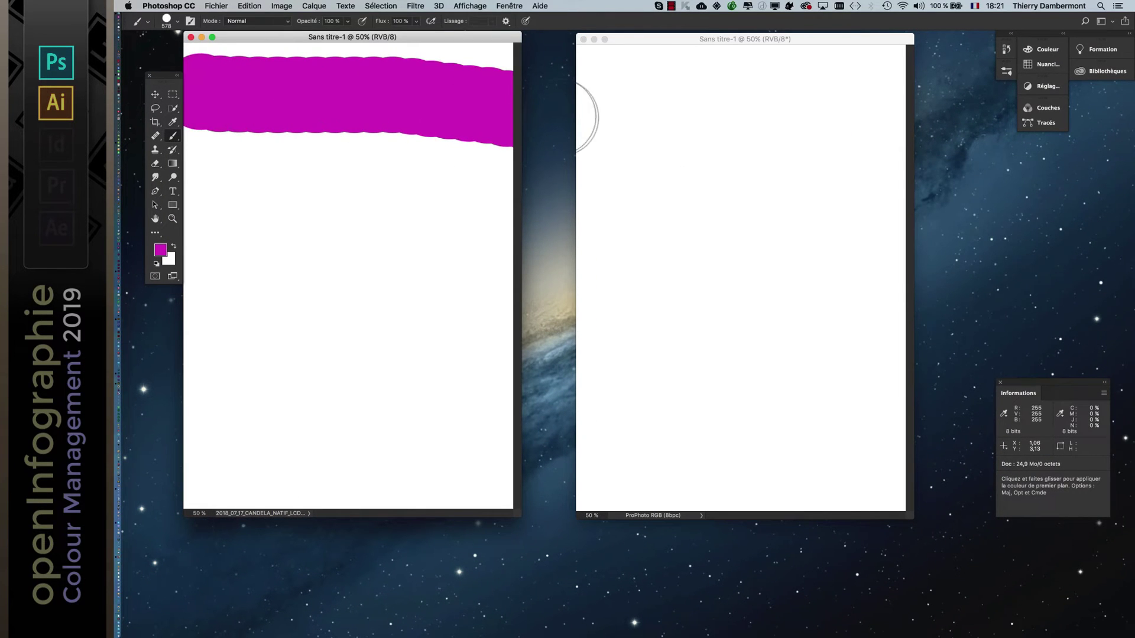
Paint a green band below the magenta one.
{"action": "left_click", "coordinate": [160, 250]}
{"action": "left_click", "coordinate": [899, 276]}
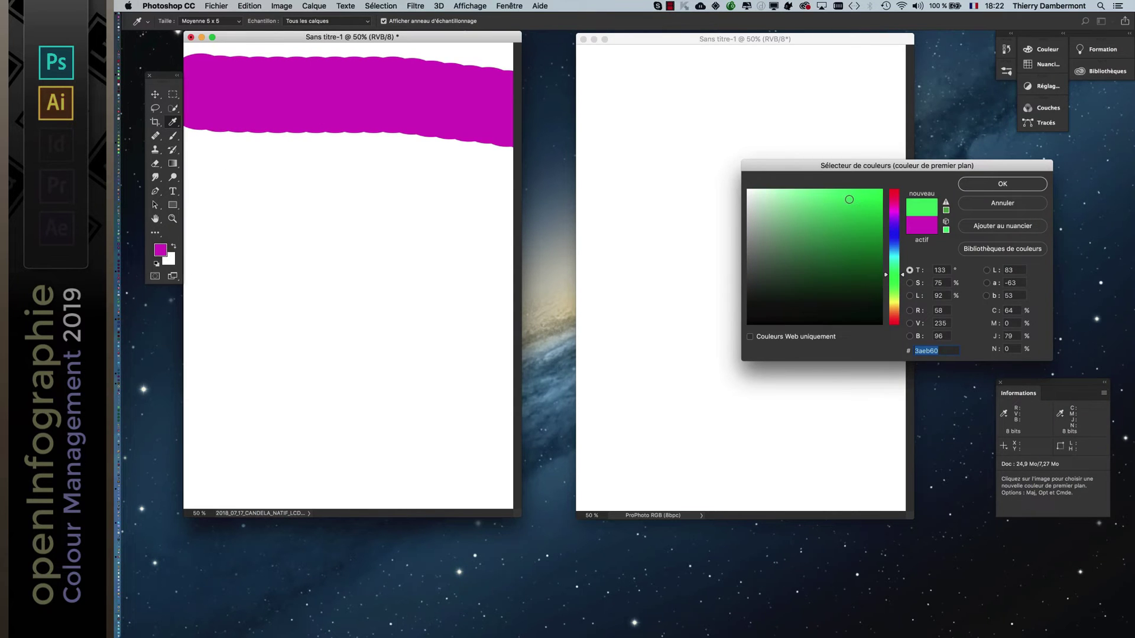
{"action": "left_click", "coordinate": [1003, 184]}
{"action": "left_click_drag", "start_coordinate": [204, 150], "coordinate": [508, 158]}
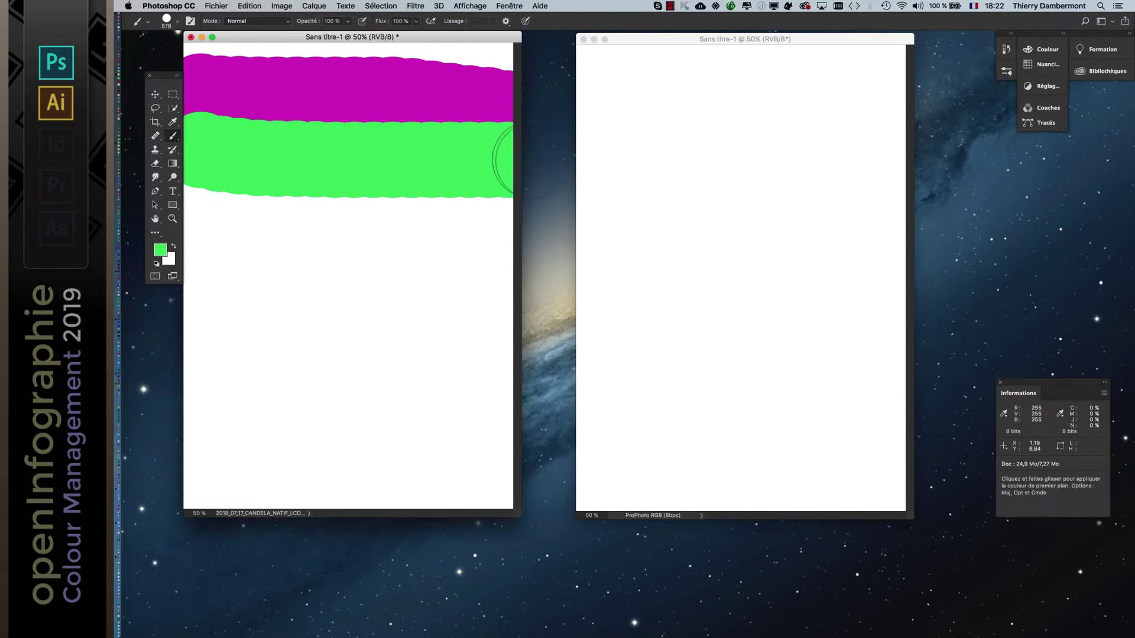
Mix the brown ba9232 in the Color Picker and paint it below the green band.
{"action": "left_click", "coordinate": [160, 250]}
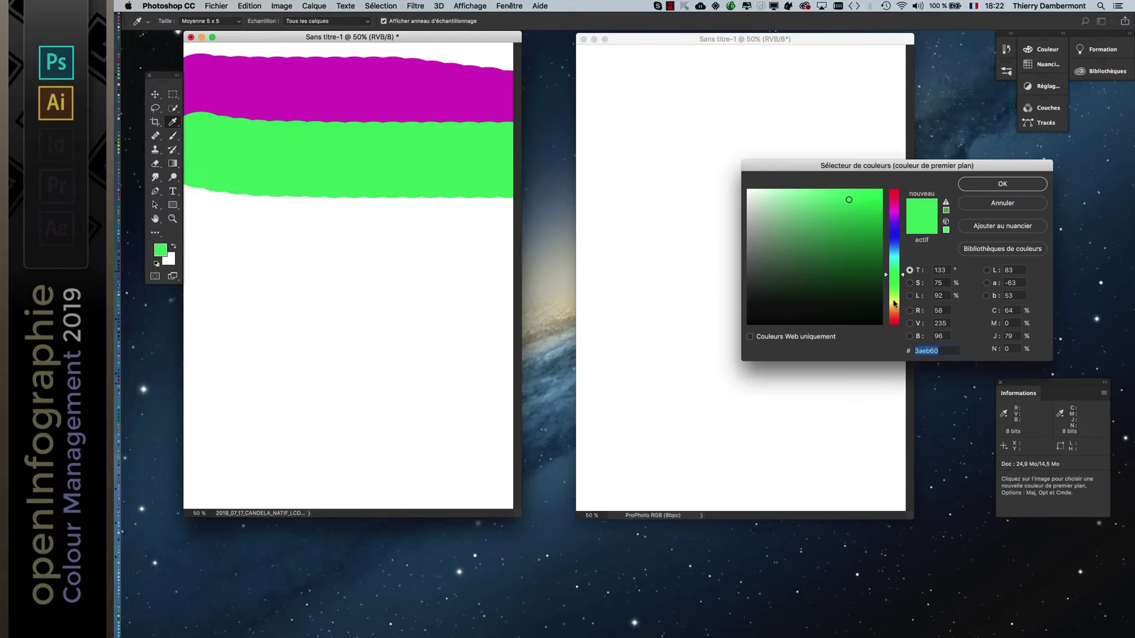
{"action": "left_click", "coordinate": [898, 301]}
{"action": "left_click", "coordinate": [852, 242]}
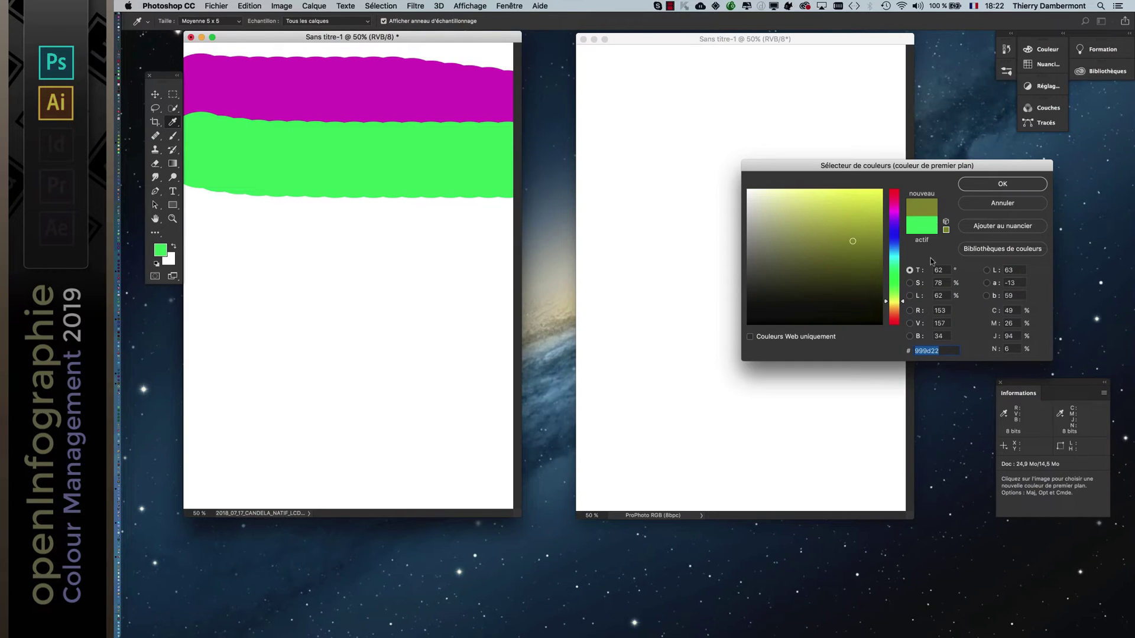
{"action": "left_click", "coordinate": [898, 309]}
{"action": "left_click", "coordinate": [847, 225]}
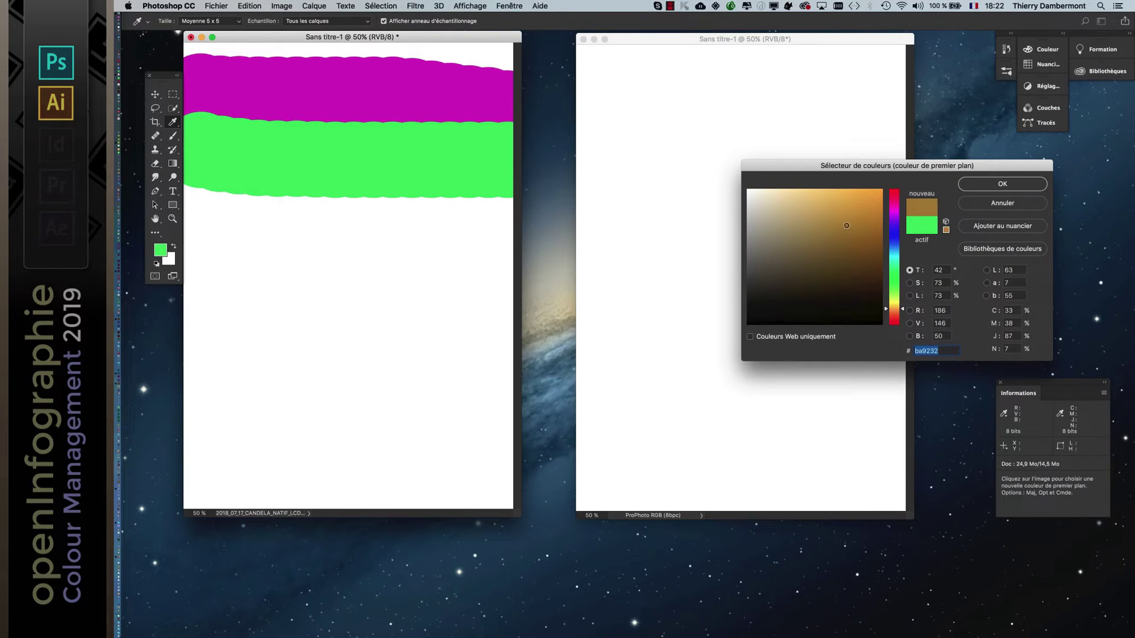
{"action": "left_click", "coordinate": [999, 184]}
{"action": "key", "text": "b"}
{"action": "mouse_move", "coordinate": [206, 201]}
{"action": "left_mouse_down"}
{"action": "mouse_move", "coordinate": [518, 228]}
{"action": "mouse_move", "coordinate": [190, 215]}
{"action": "mouse_move", "coordinate": [499, 233]}
{"action": "left_mouse_up"}
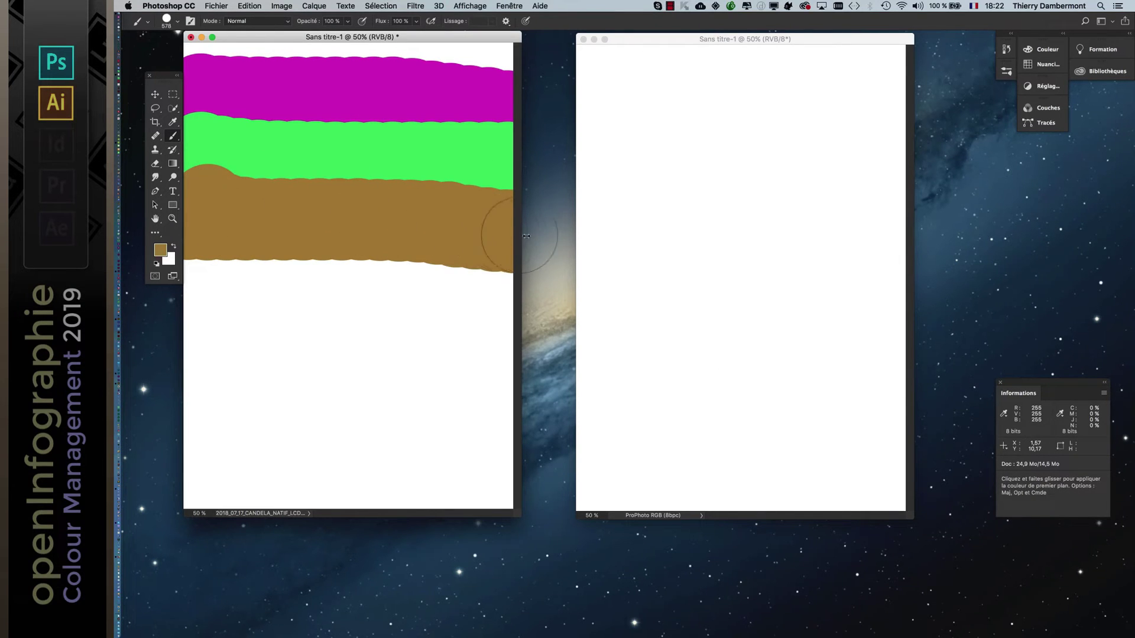
{"action": "left_click", "coordinate": [169, 99]}
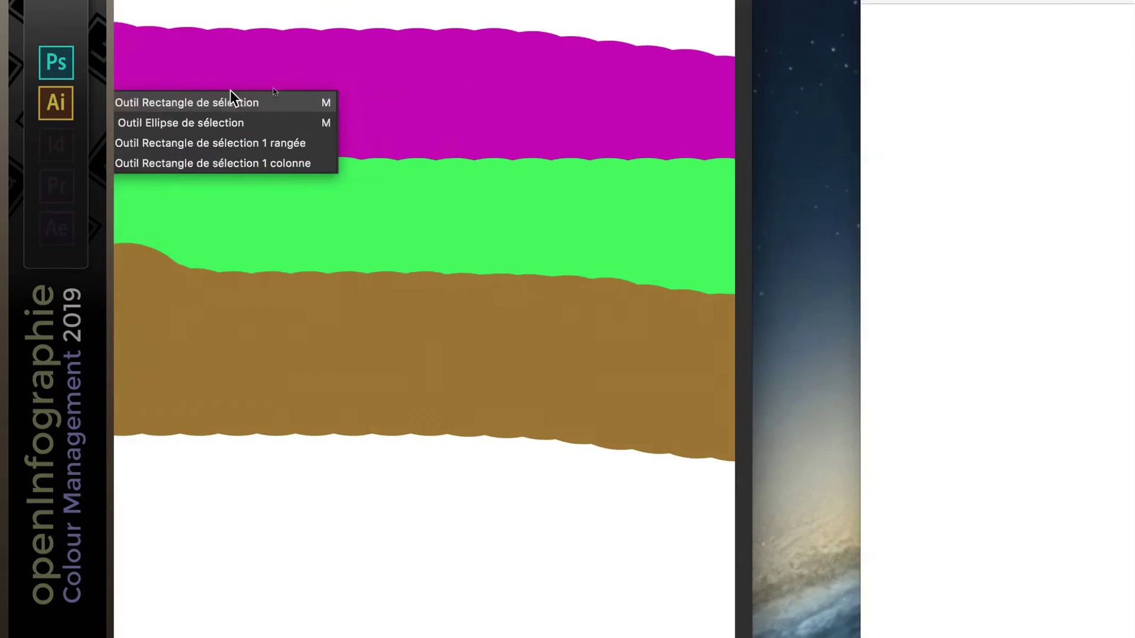
Copy a rectangle of the three bands into the ProPhoto document's upper left.
{"action": "left_click", "coordinate": [236, 93]}
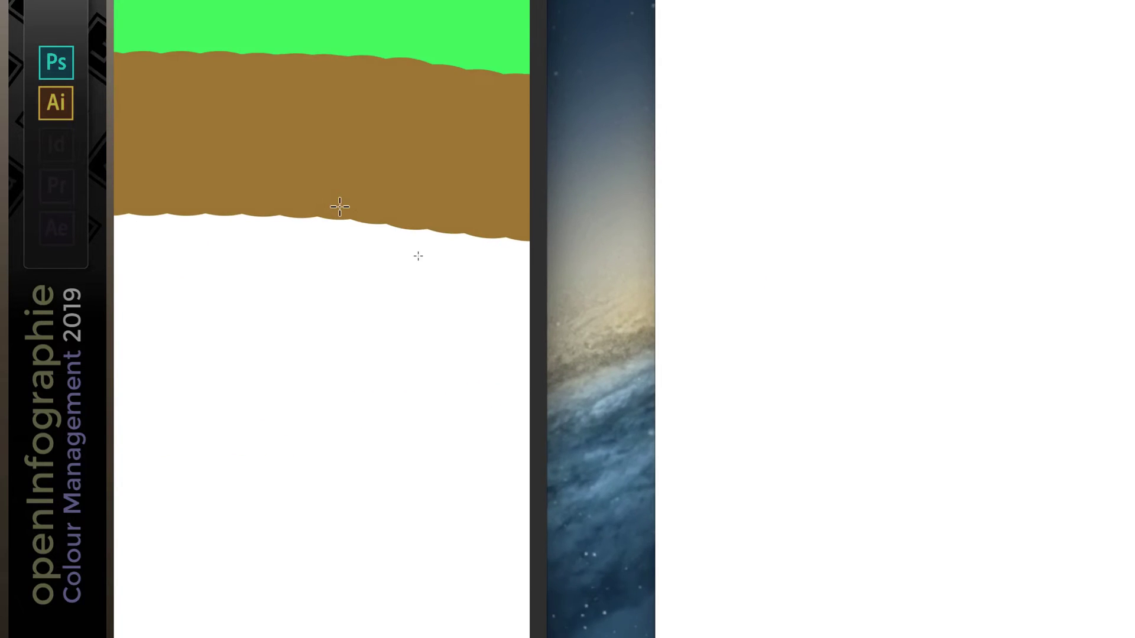
{"action": "mouse_move", "coordinate": [482, 418]}
{"action": "left_mouse_down"}
{"action": "mouse_move", "coordinate": [278, 141]}
{"action": "mouse_move", "coordinate": [230, 1]}
{"action": "left_mouse_up"}
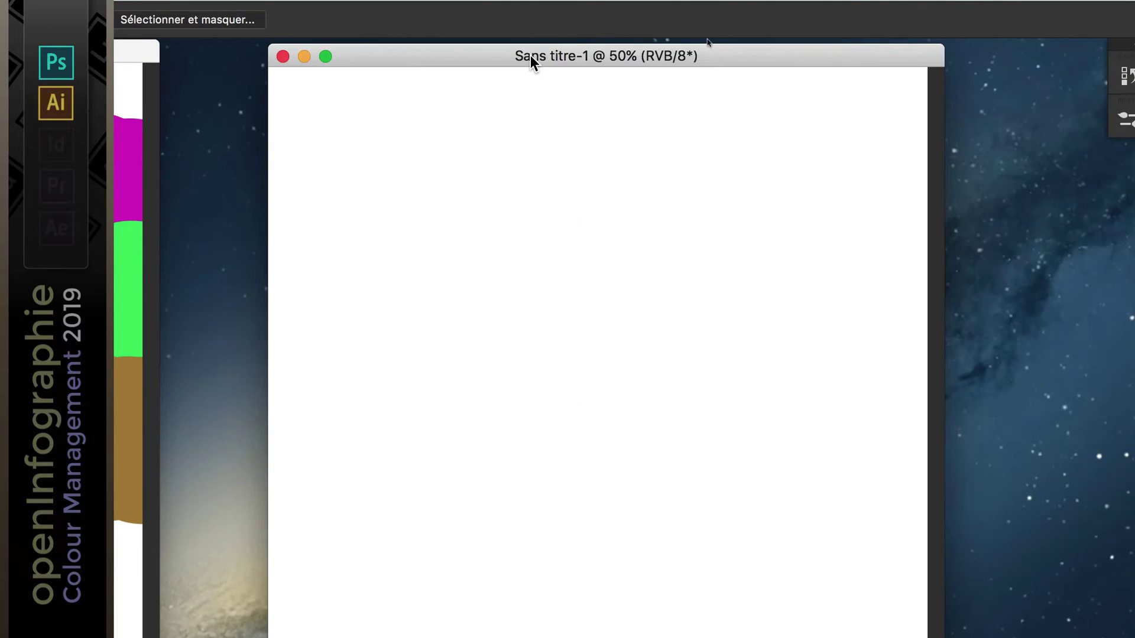
{"action": "key", "text": "ctrl+v"}
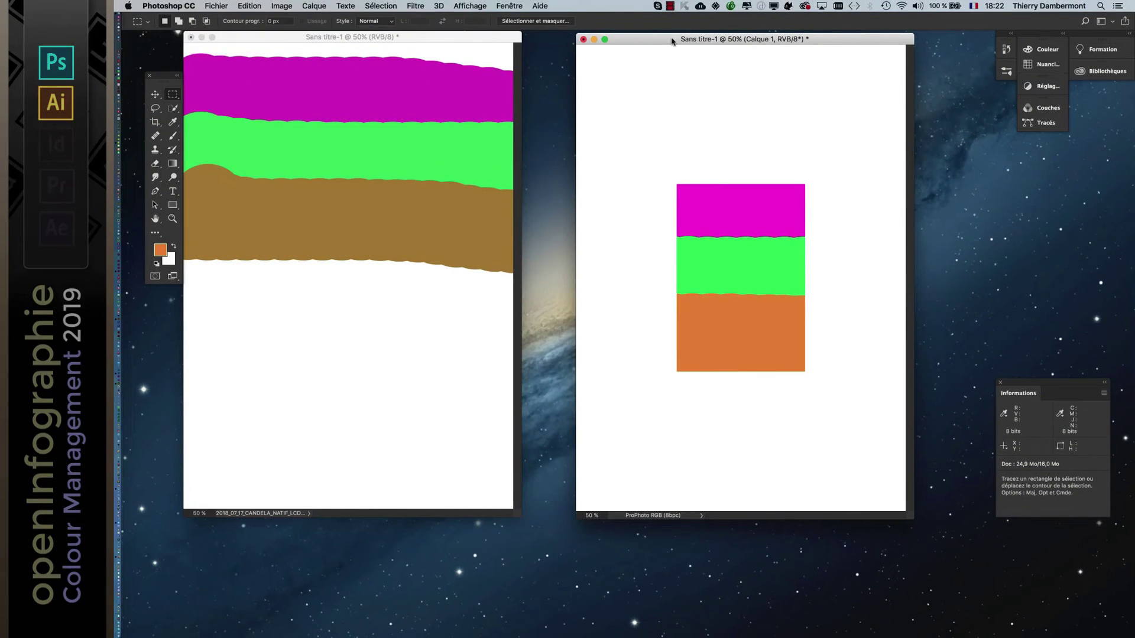
{"action": "left_click", "coordinate": [155, 94]}
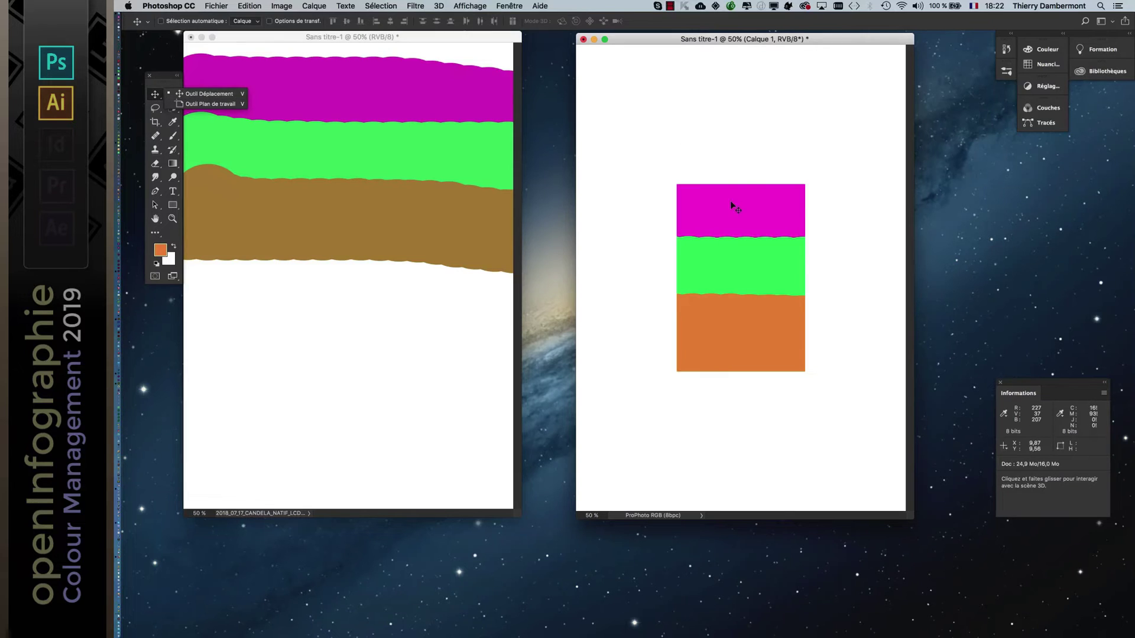
{"action": "left_click_drag", "start_coordinate": [710, 211], "coordinate": [605, 105]}
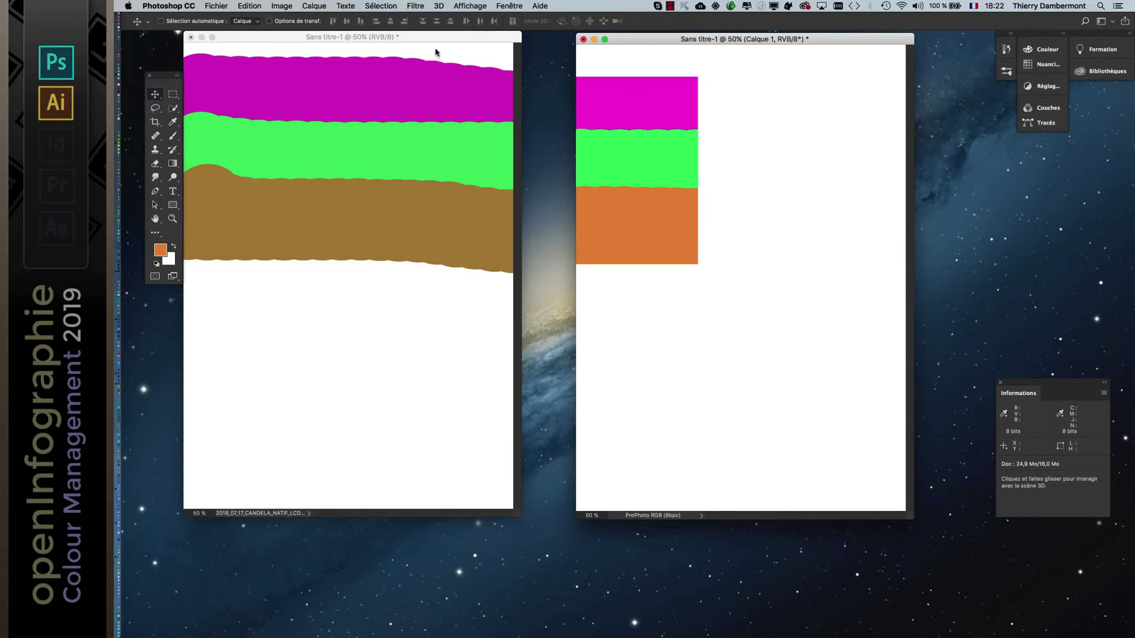
{"action": "left_click_drag", "start_coordinate": [449, 41], "coordinate": [467, 59]}
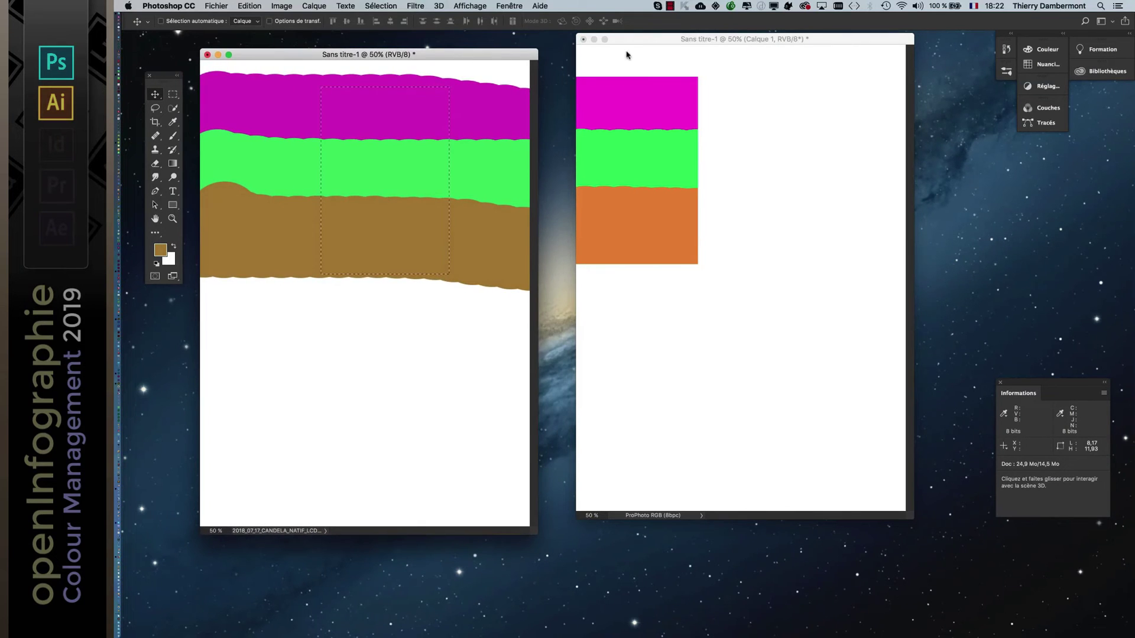
Arrange both windows, bring the Info panel beside them, and pick the colour sampler.
{"action": "left_click_drag", "start_coordinate": [652, 47], "coordinate": [651, 64]}
{"action": "left_click", "coordinate": [409, 78]}
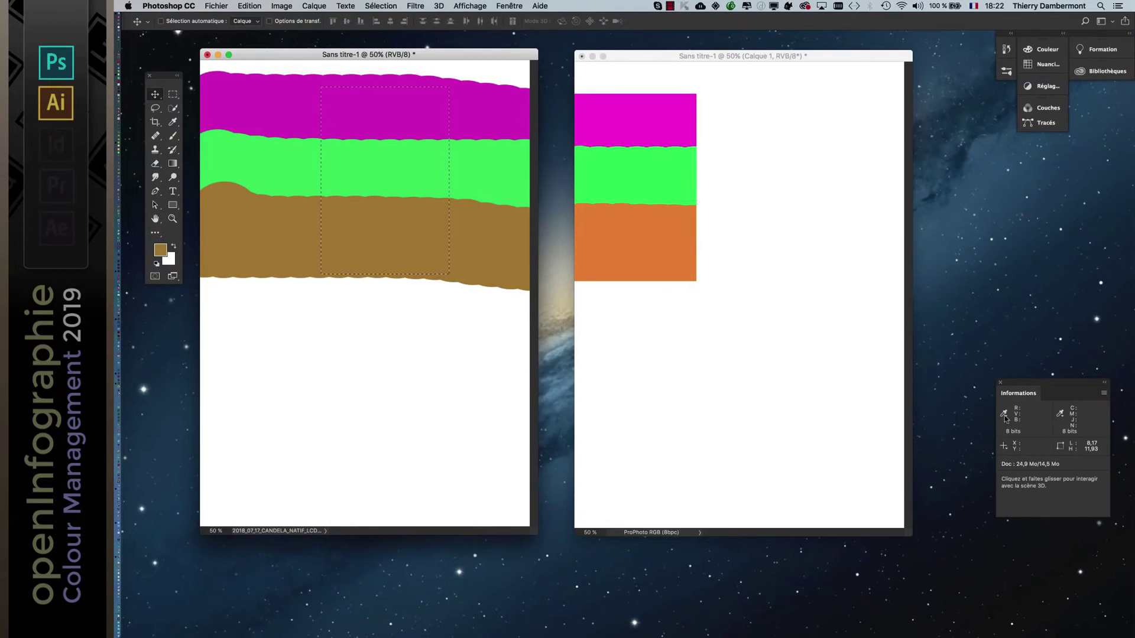
{"action": "left_click_drag", "start_coordinate": [1031, 382], "coordinate": [540, 158]}
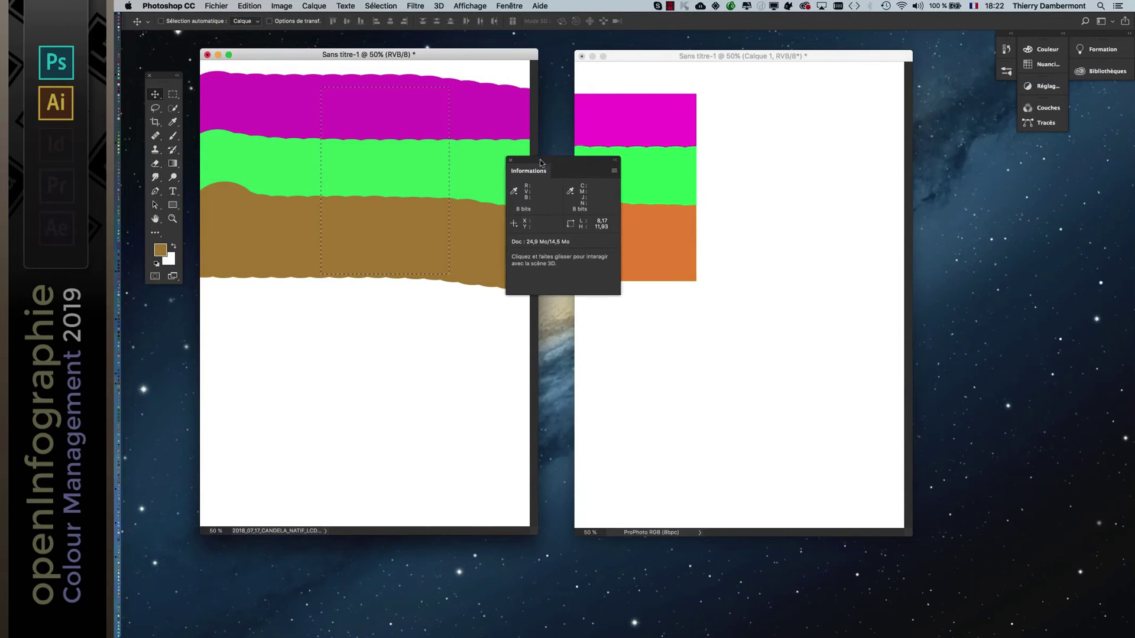
{"action": "left_click", "coordinate": [174, 122]}
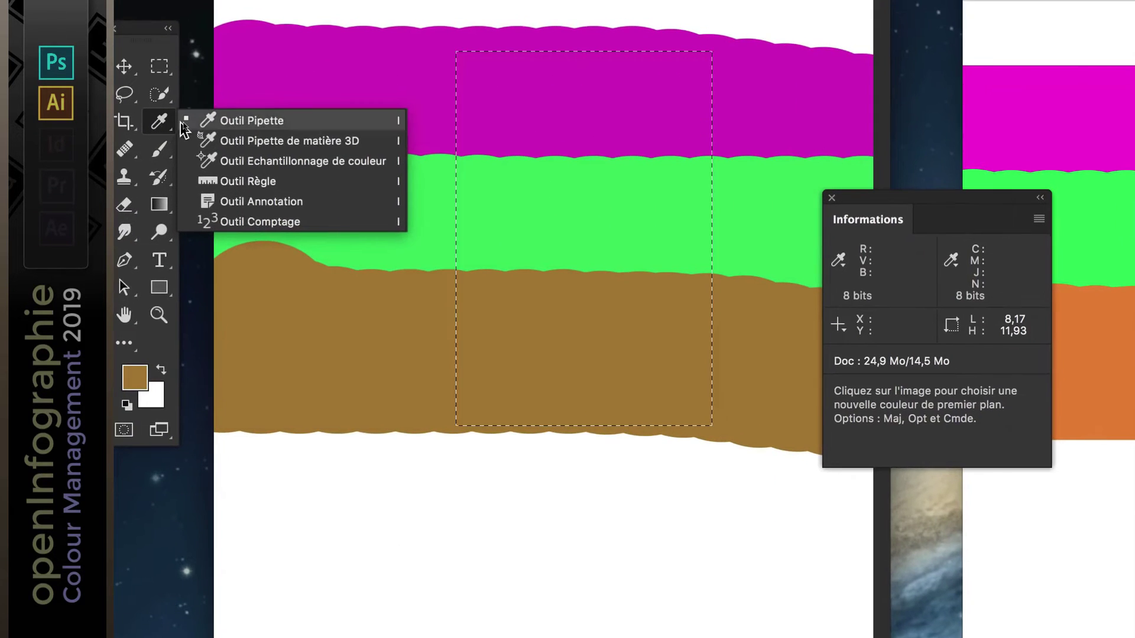
{"action": "left_click", "coordinate": [213, 121]}
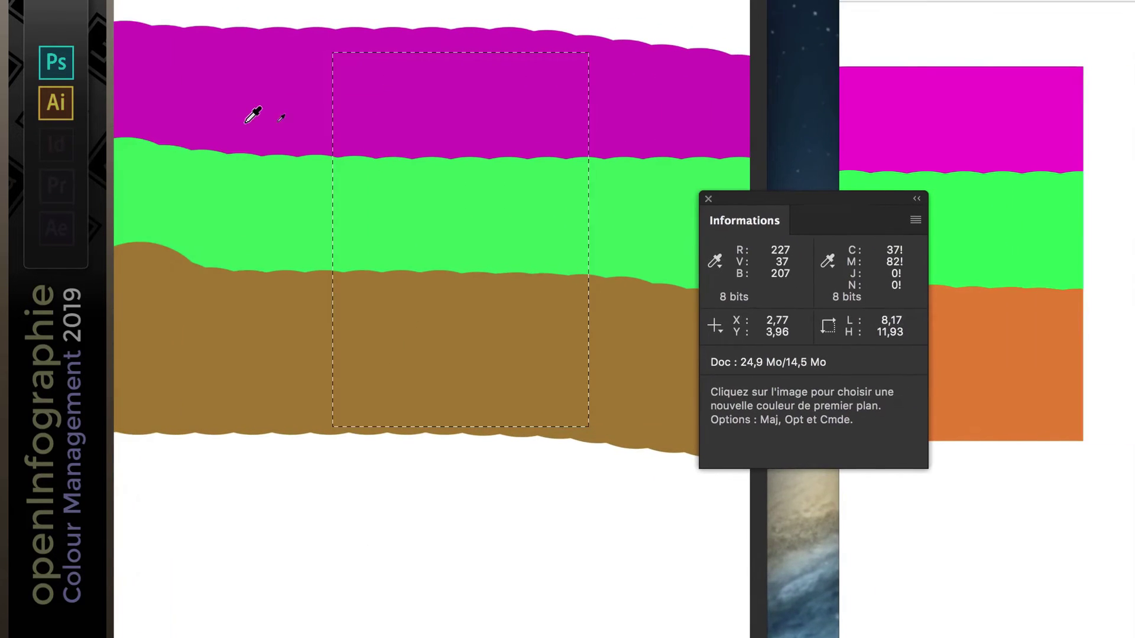
Sample magenta (R227 G37 B207), green, brown and orange in both documents, then move the Info panel right.
{"action": "left_click", "coordinate": [390, 113]}
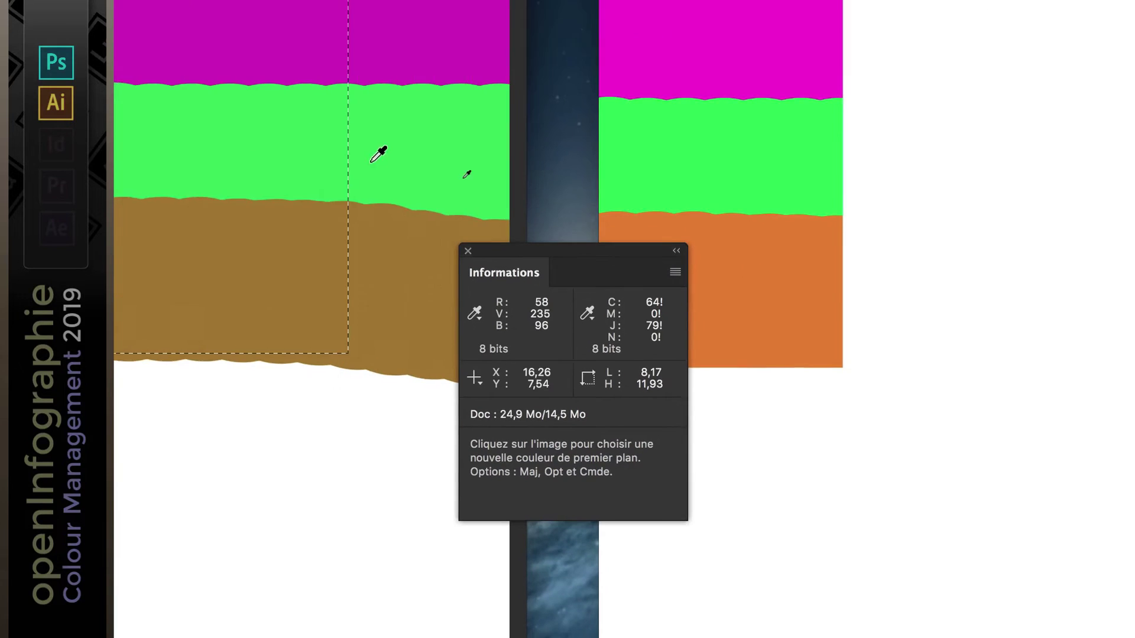
{"action": "left_click", "coordinate": [395, 159]}
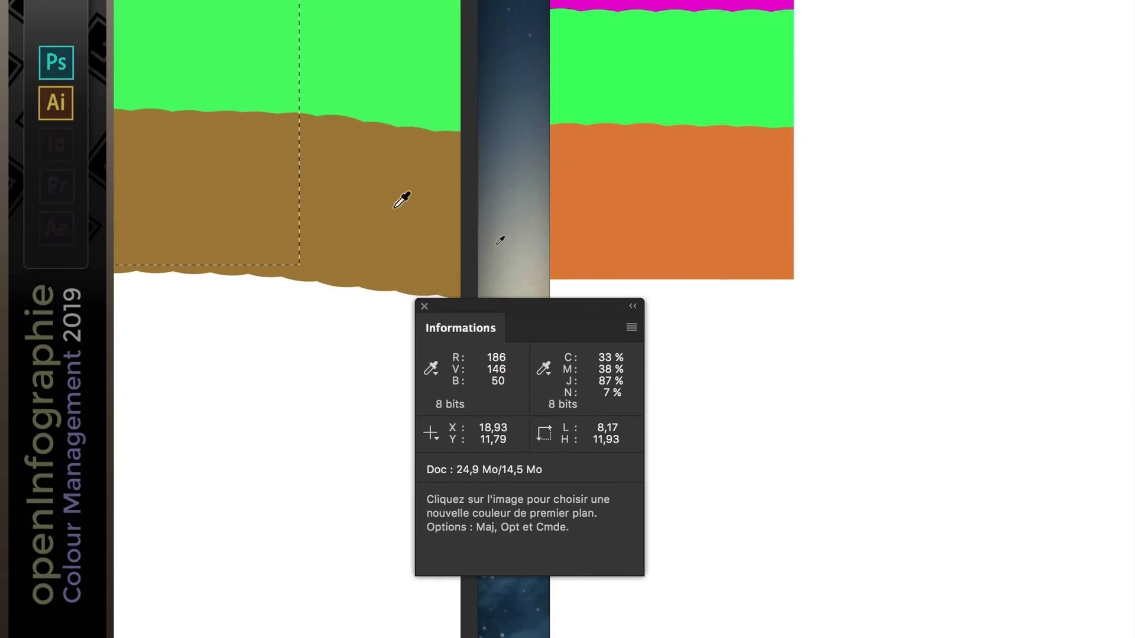
{"action": "left_click", "coordinate": [394, 207]}
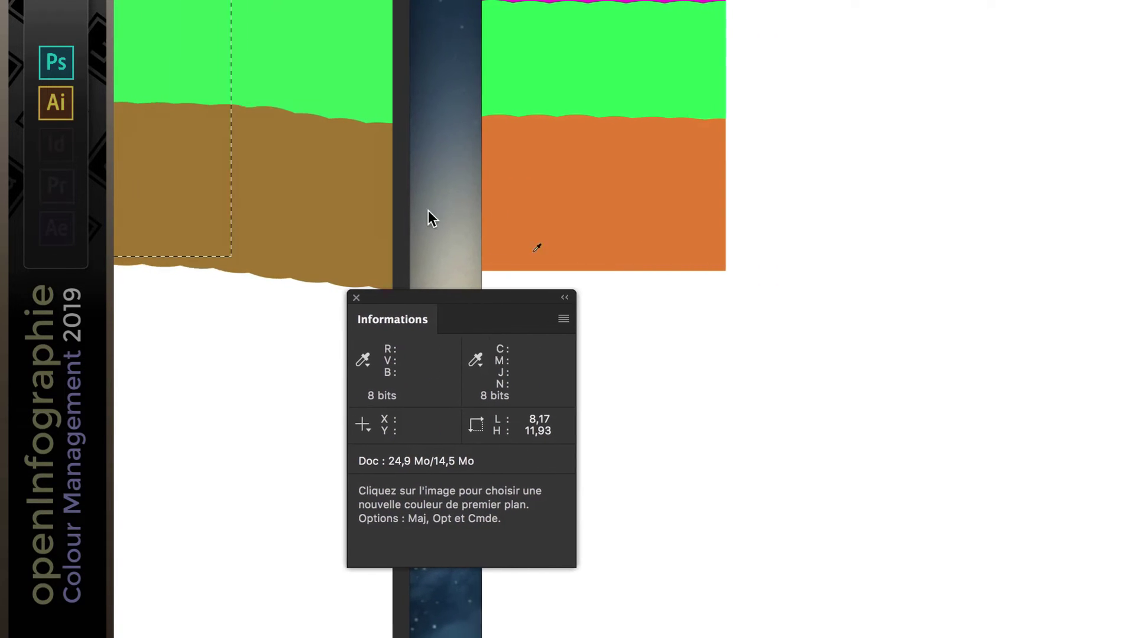
{"action": "left_click", "coordinate": [402, 204]}
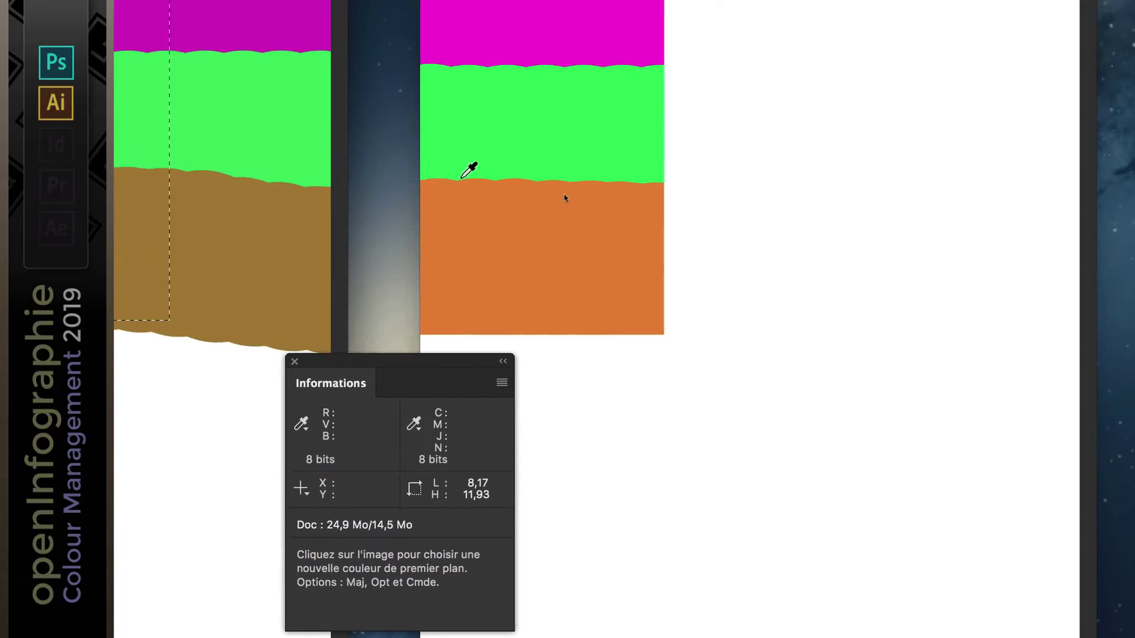
{"action": "left_click", "coordinate": [404, 152]}
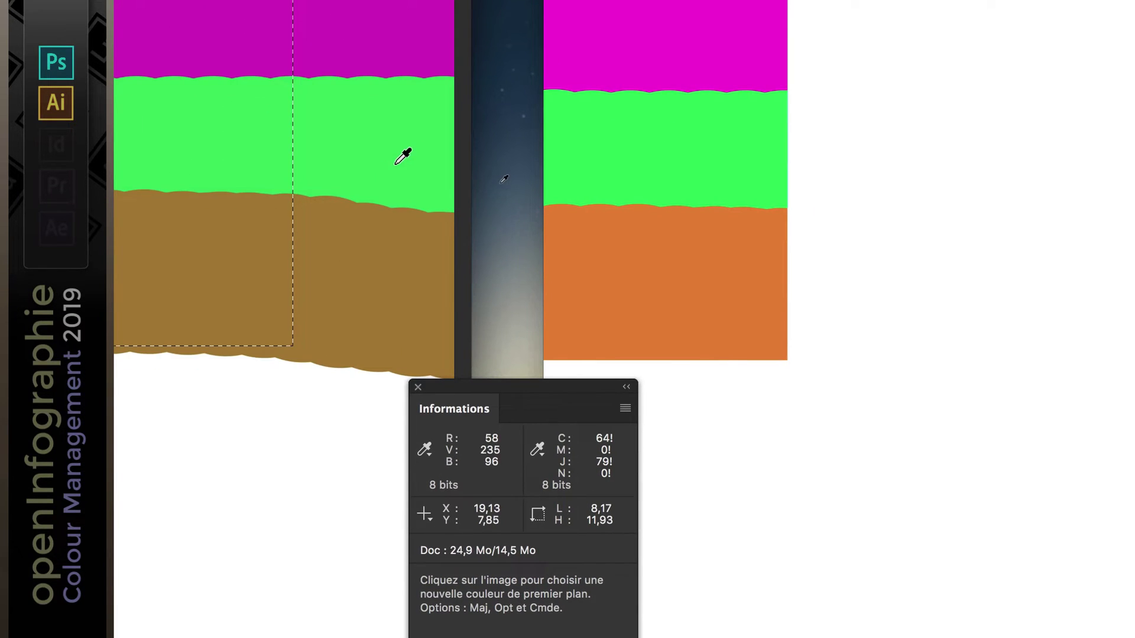
{"action": "key", "text": "v"}
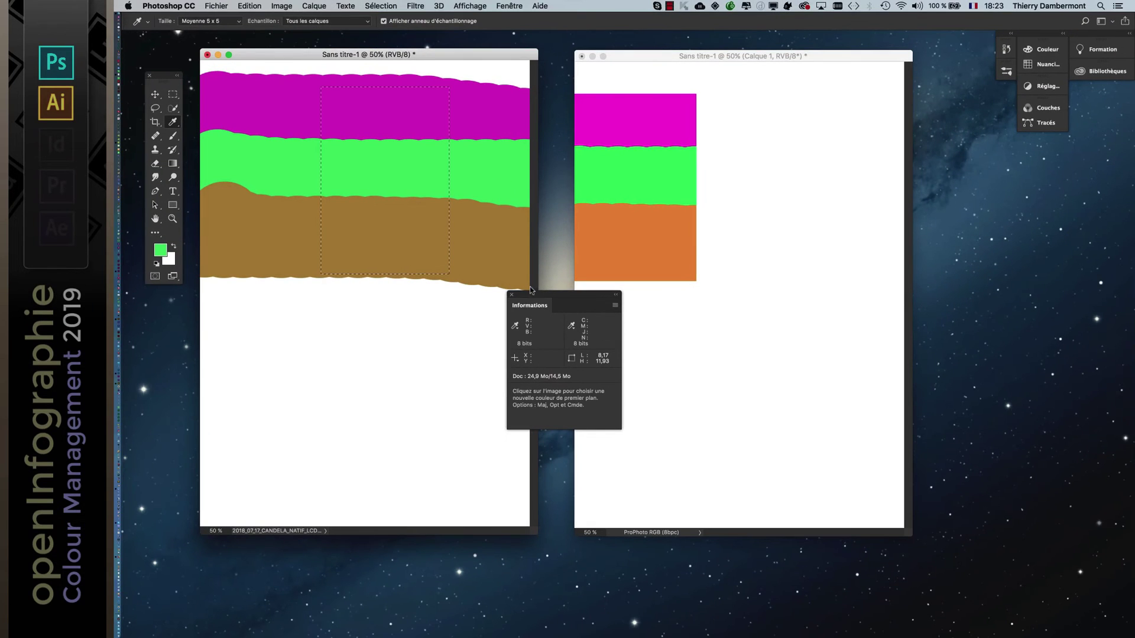
{"action": "left_click_drag", "start_coordinate": [533, 299], "coordinate": [969, 236]}
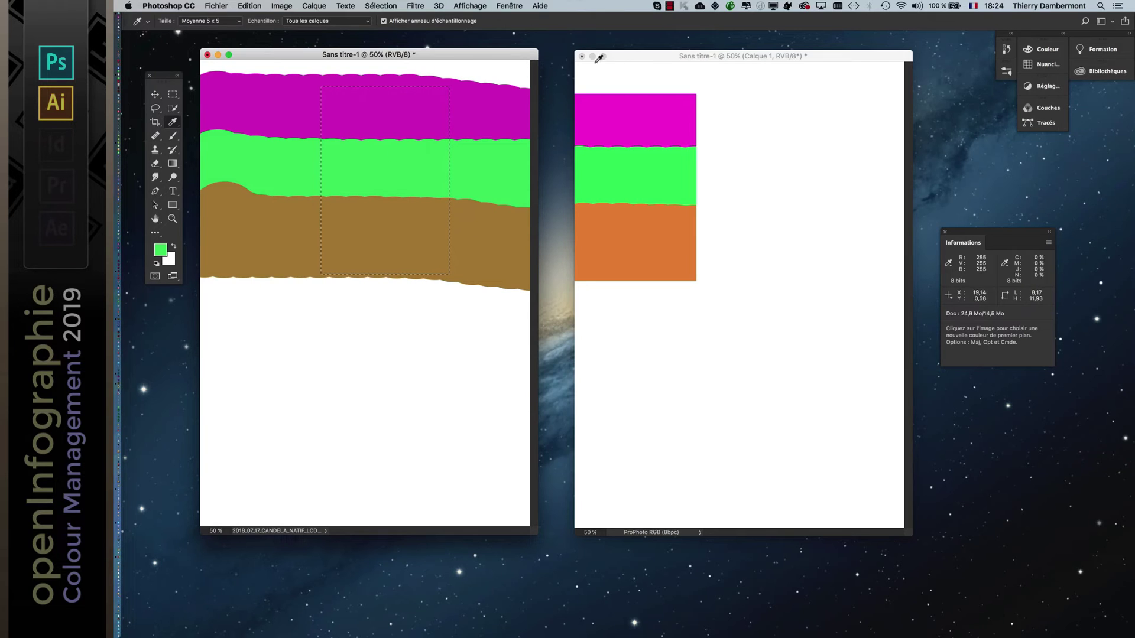
Convert the left striped document to the ProPhoto RGB destination profile with Convertir en profil.
{"action": "left_click", "coordinate": [642, 61]}
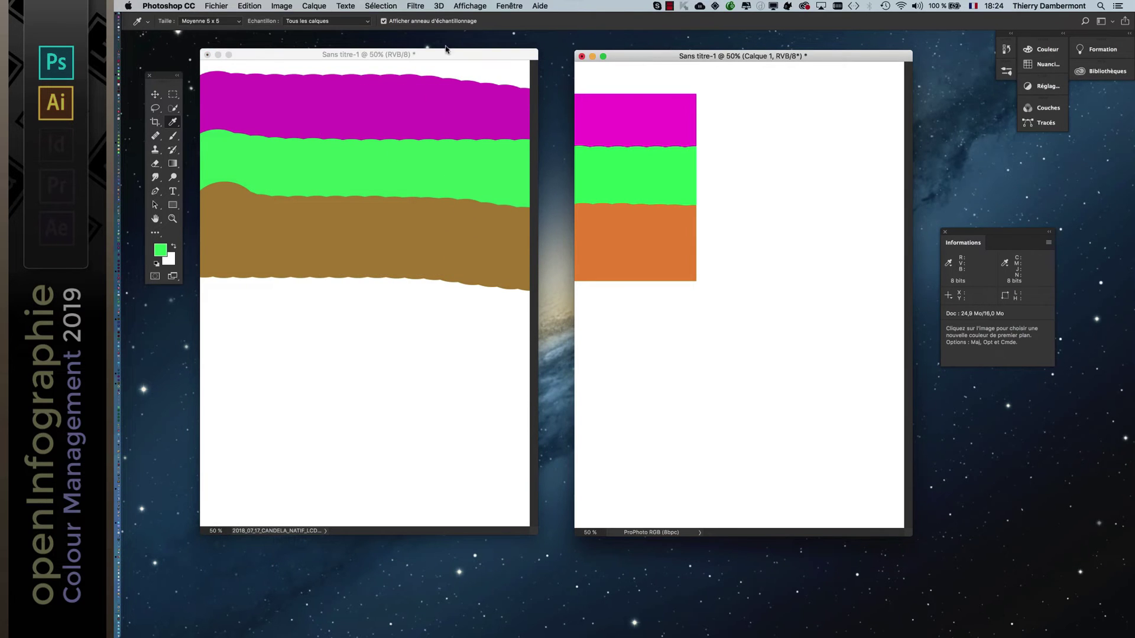
{"action": "left_click", "coordinate": [249, 5]}
{"action": "left_click", "coordinate": [248, 6]}
{"action": "left_click", "coordinate": [489, 56]}
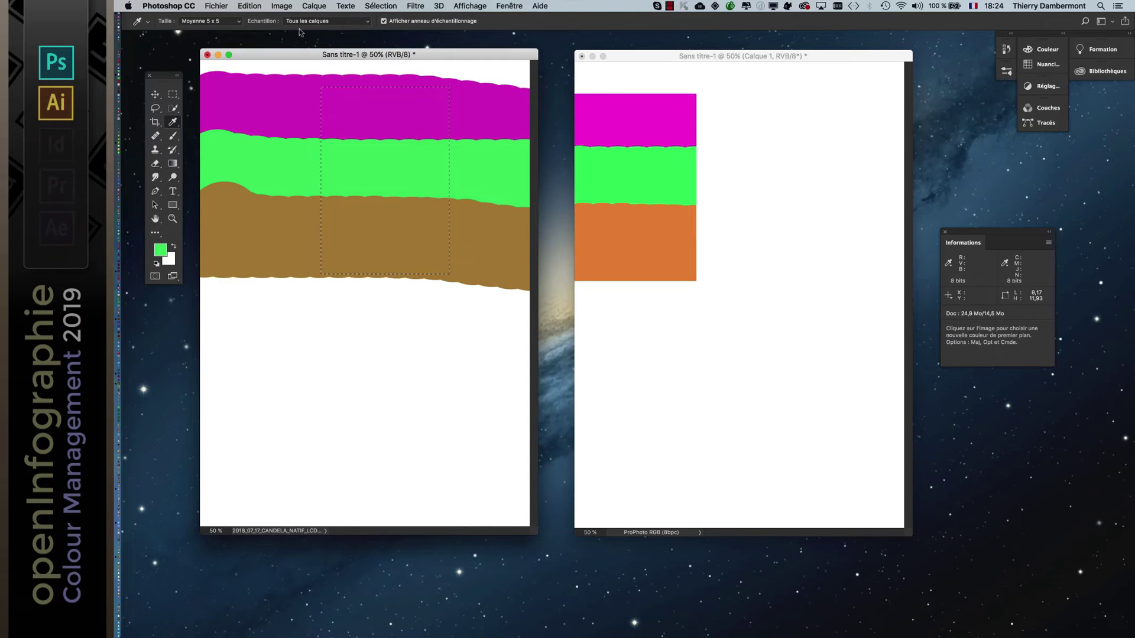
{"action": "left_click", "coordinate": [249, 6]}
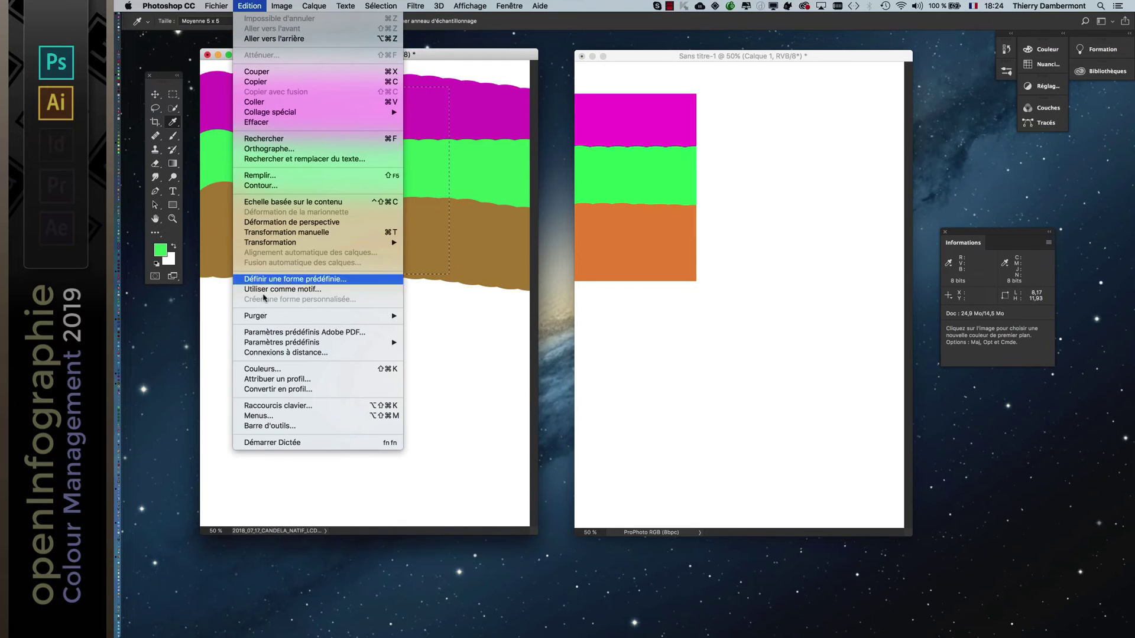
{"action": "left_click", "coordinate": [273, 389]}
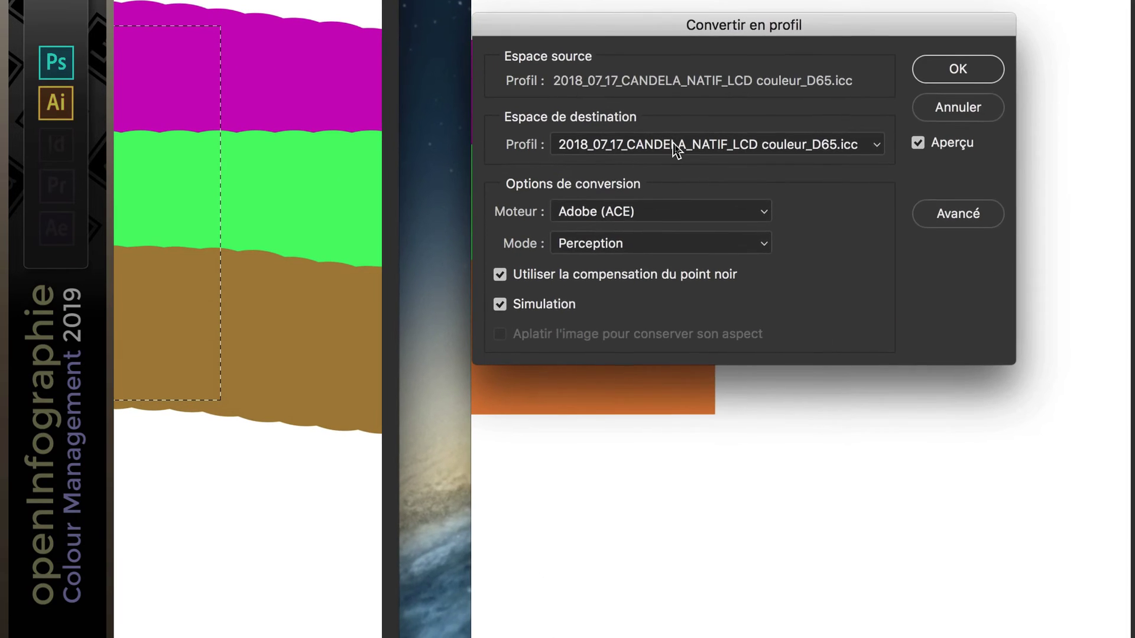
{"action": "left_click", "coordinate": [671, 146]}
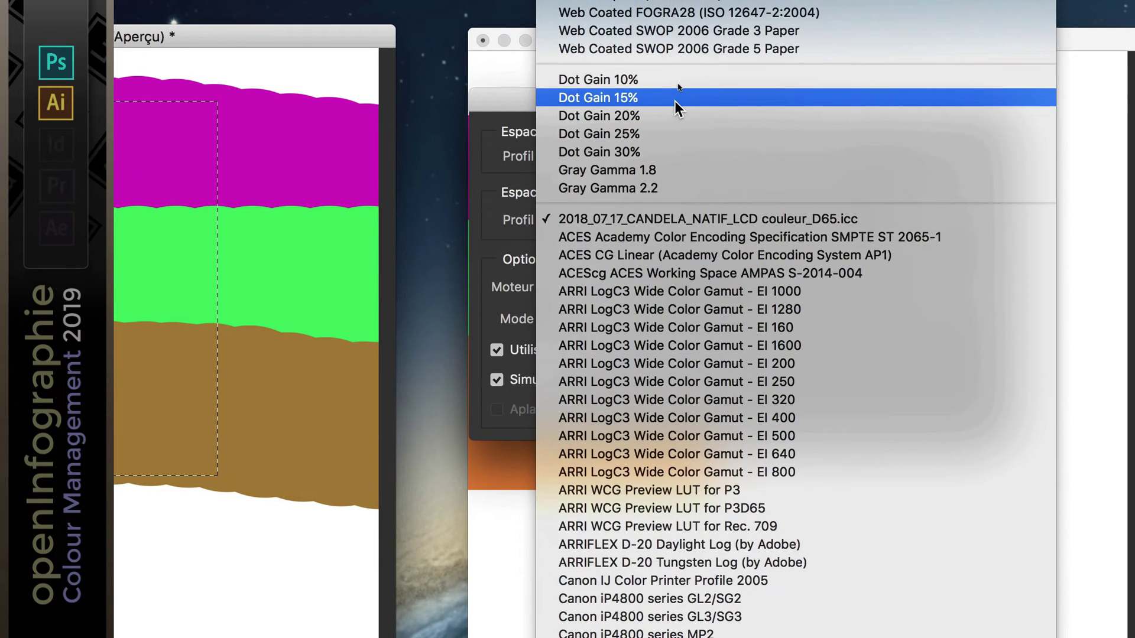
{"action": "scroll", "coordinate": [675, 101], "scroll_direction": "up", "scroll_amount": 5}
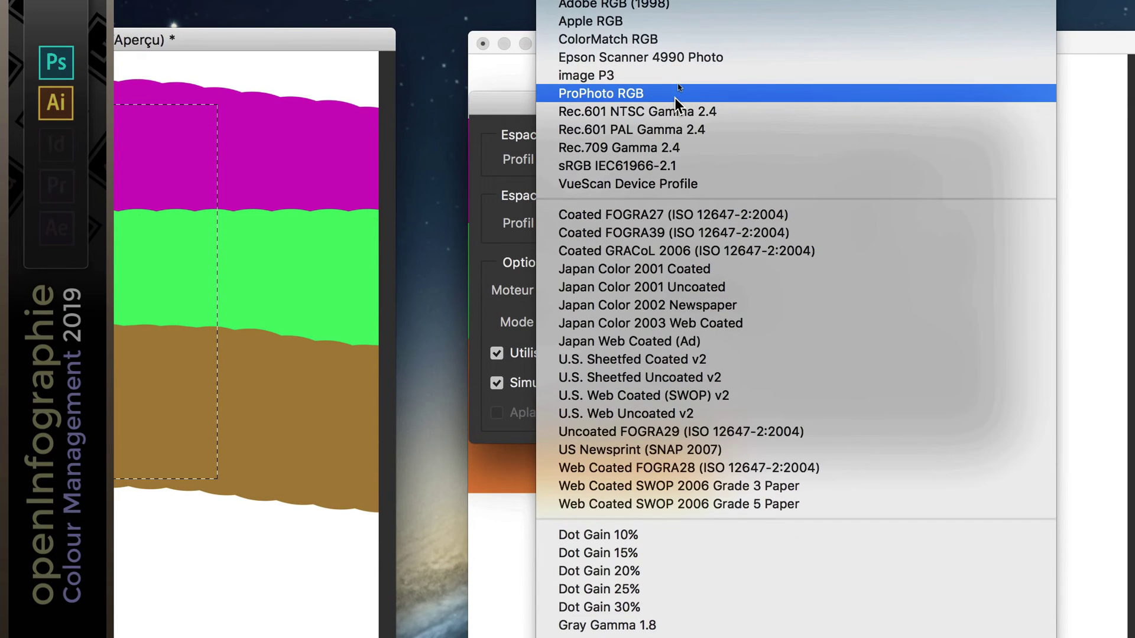
{"action": "left_click", "coordinate": [675, 98]}
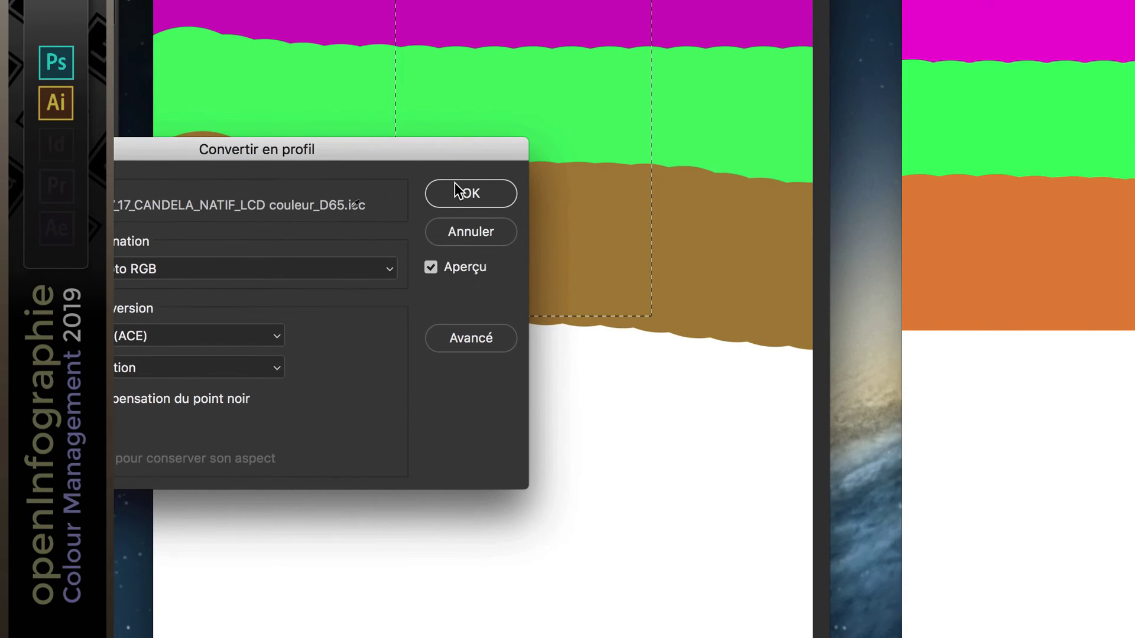
{"action": "left_click", "coordinate": [461, 194]}
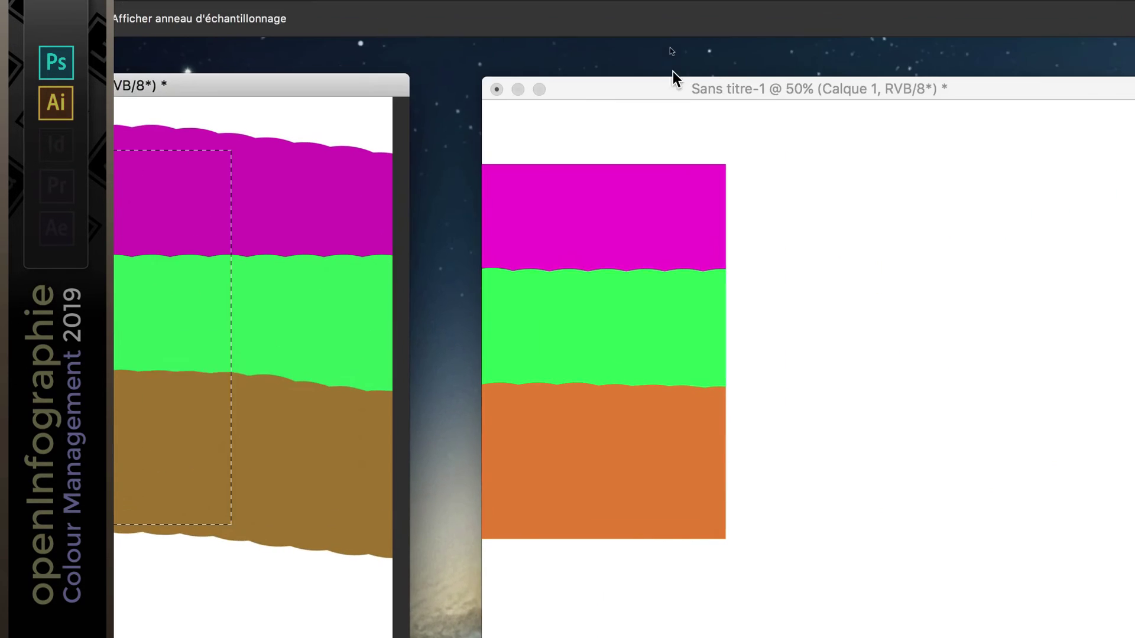
{"action": "left_click", "coordinate": [672, 76]}
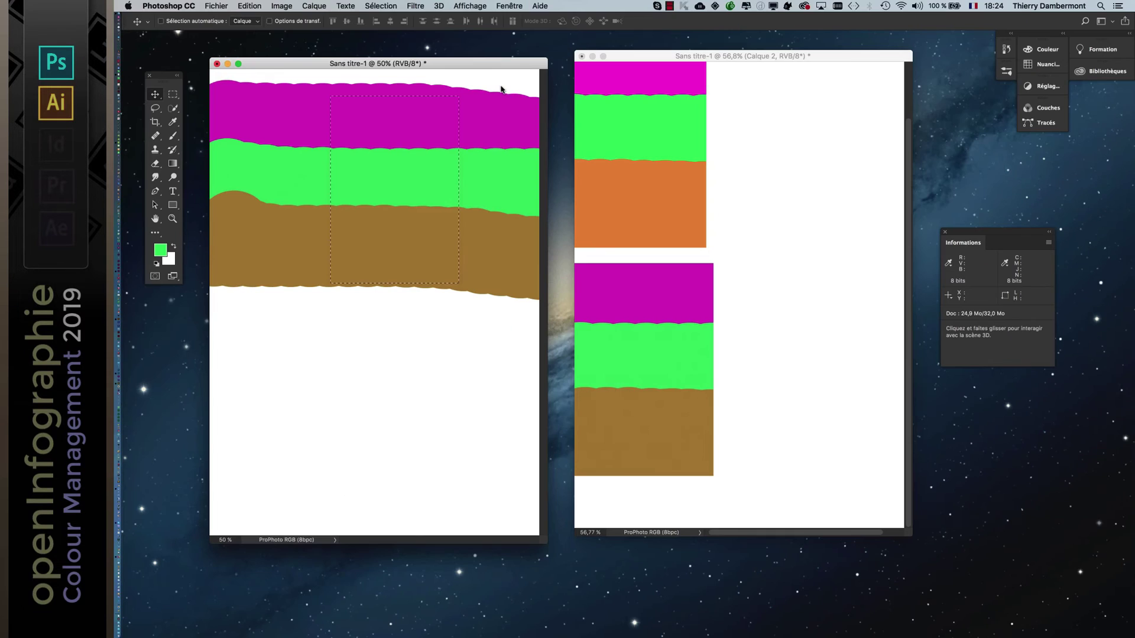
Sample the copied stripes with the Eyedropper; the green band reads R138 G215 B105.
{"action": "key", "text": "i"}
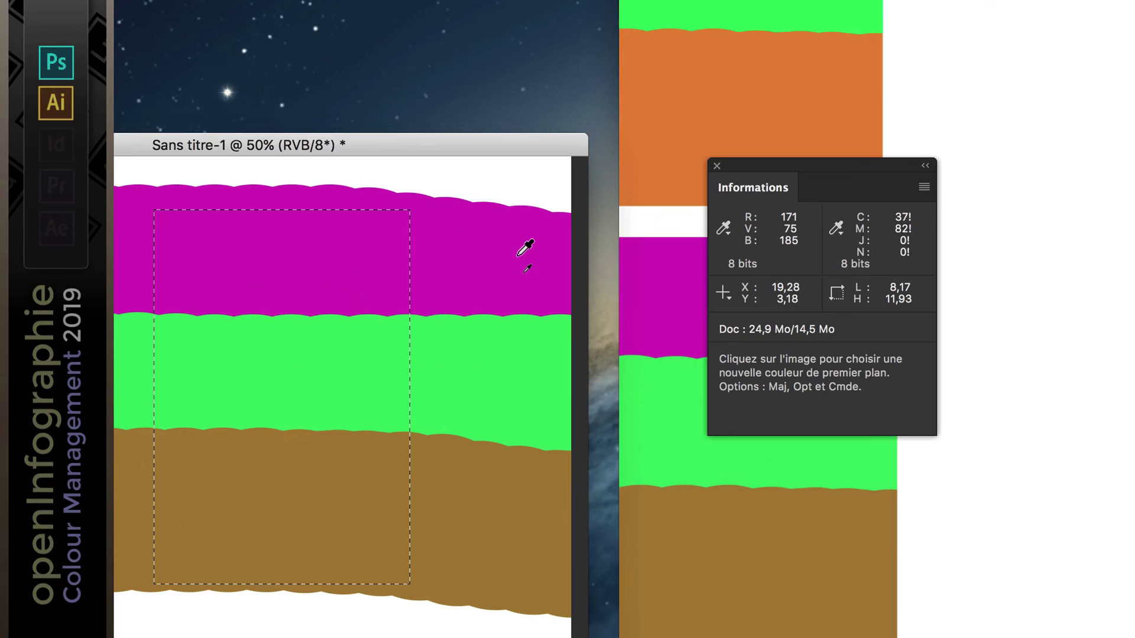
{"action": "left_click", "coordinate": [524, 278]}
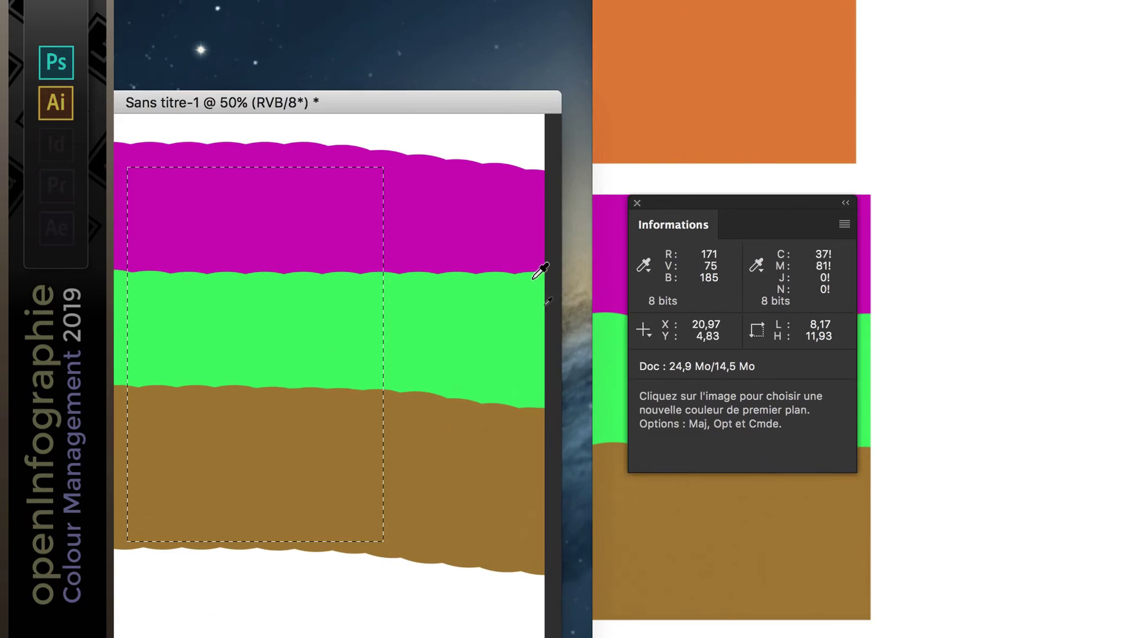
{"action": "left_click", "coordinate": [524, 288]}
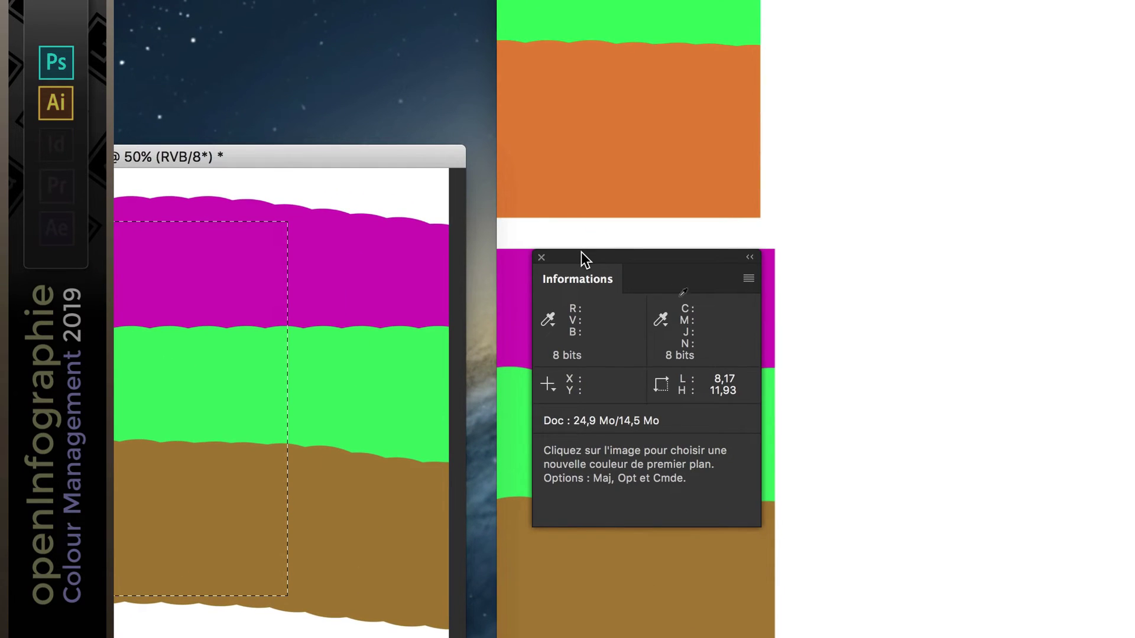
Move the Info panel to the right edge and raise the left document window.
{"action": "left_click_drag", "start_coordinate": [580, 258], "coordinate": [721, 176]}
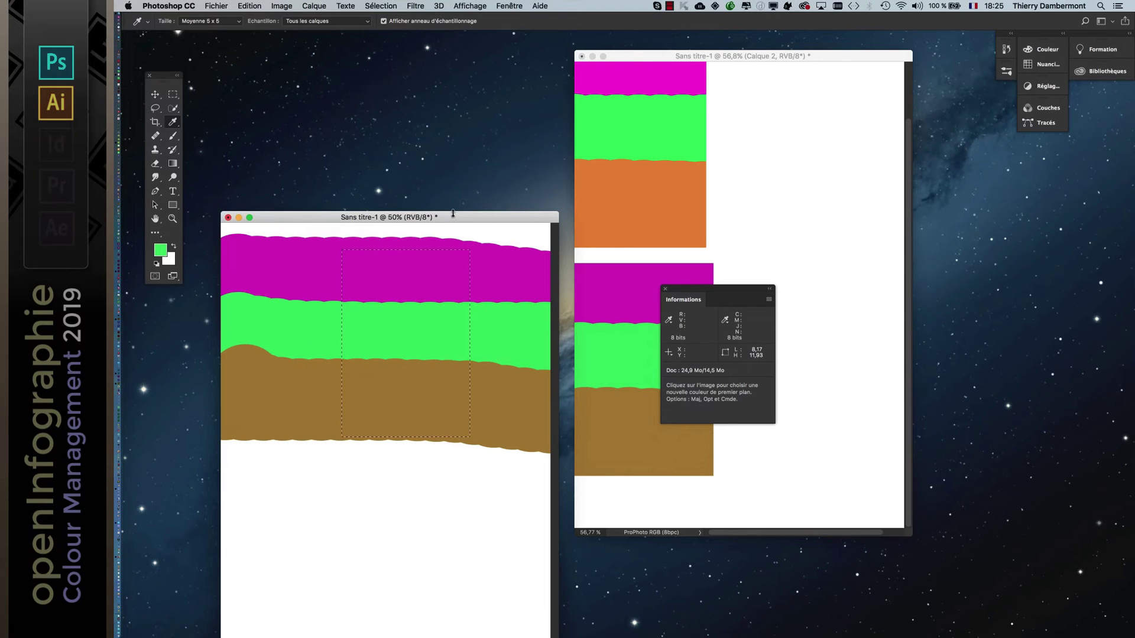
{"action": "left_click_drag", "start_coordinate": [464, 219], "coordinate": [461, 51]}
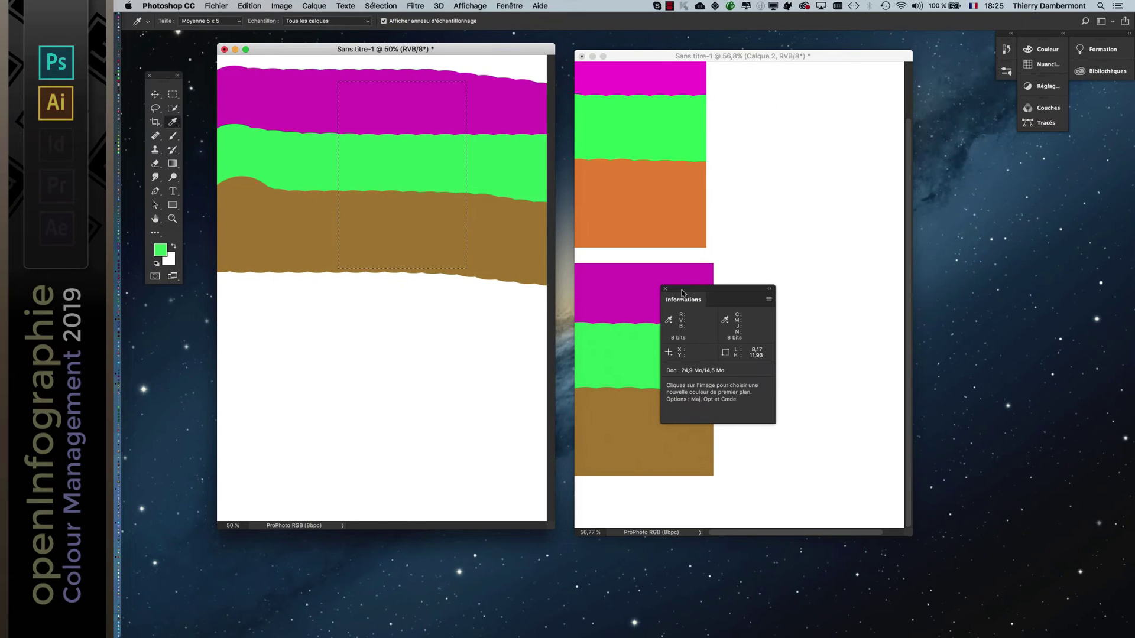
{"action": "left_click_drag", "start_coordinate": [682, 293], "coordinate": [994, 296]}
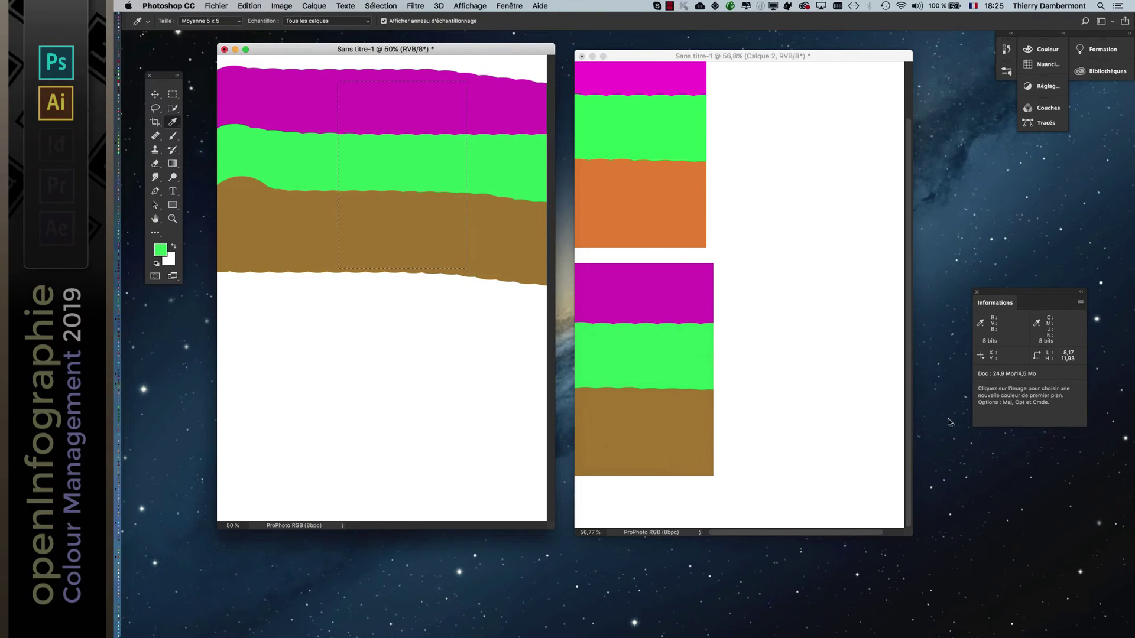
Close both striped documents without saving changes.
{"action": "left_click", "coordinate": [582, 56]}
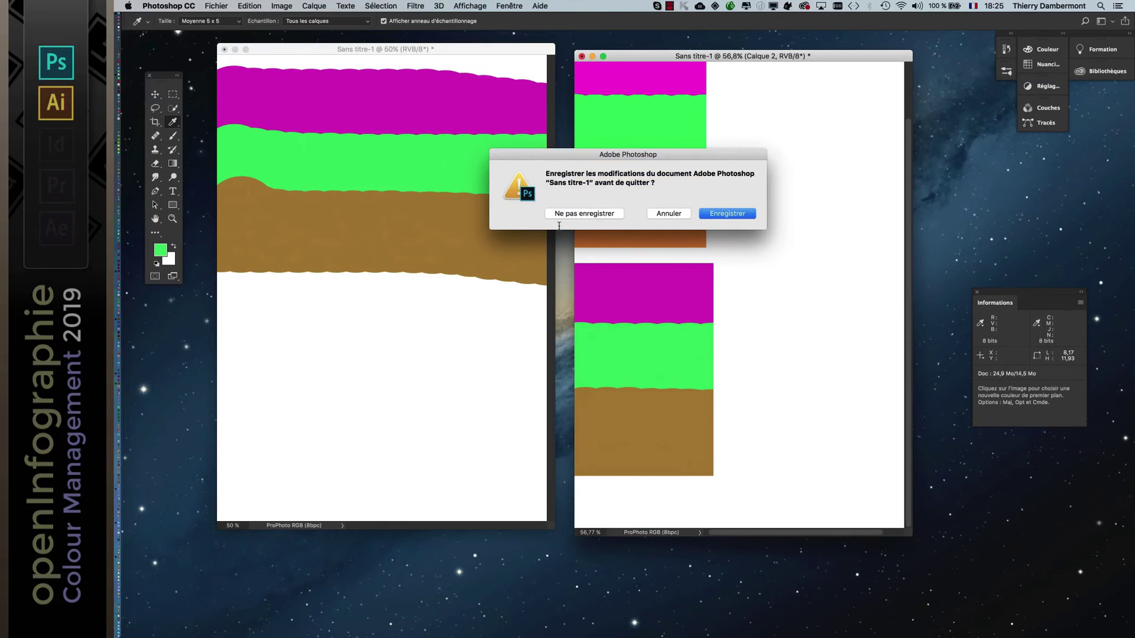
{"action": "left_click", "coordinate": [584, 215]}
{"action": "left_click", "coordinate": [225, 49]}
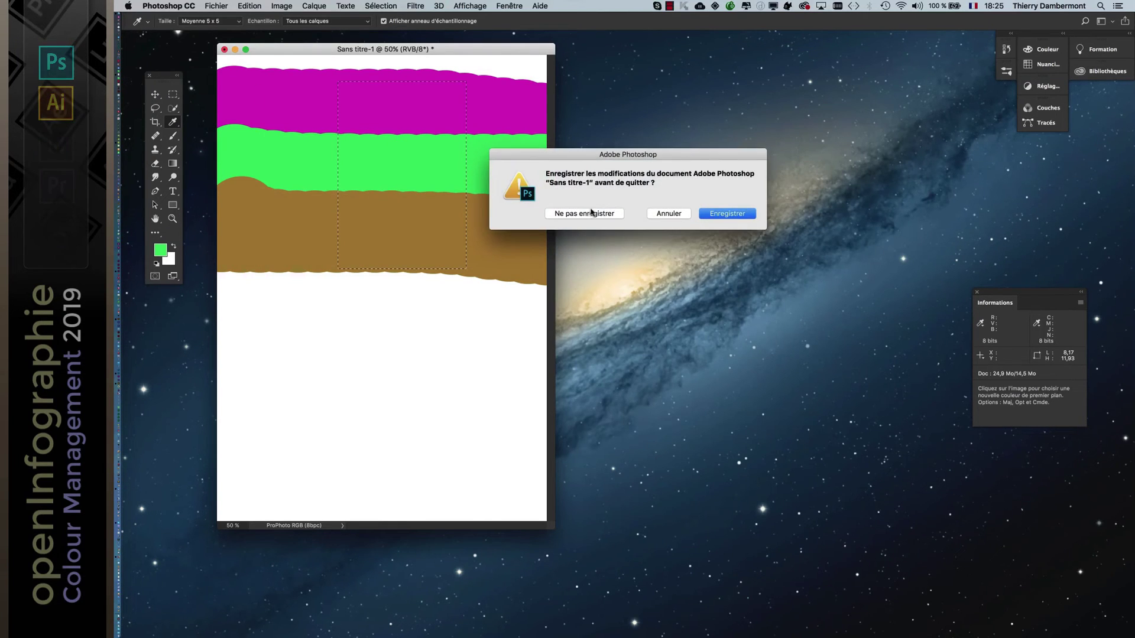
{"action": "left_click", "coordinate": [595, 214]}
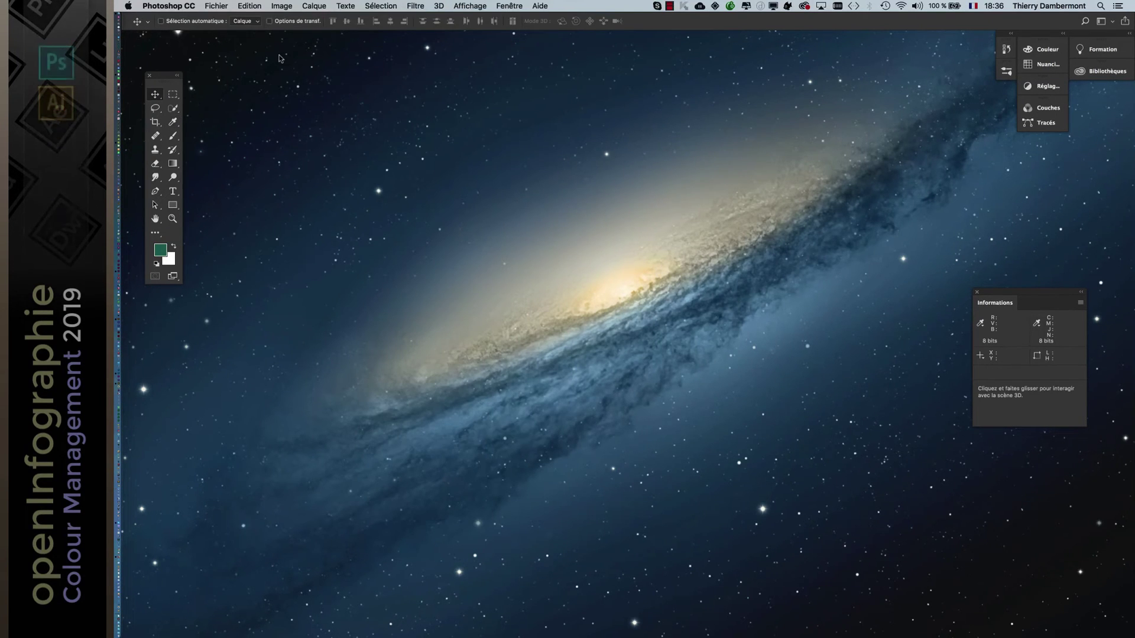
Start a new document and show the Impression print presets.
{"action": "left_click", "coordinate": [215, 6]}
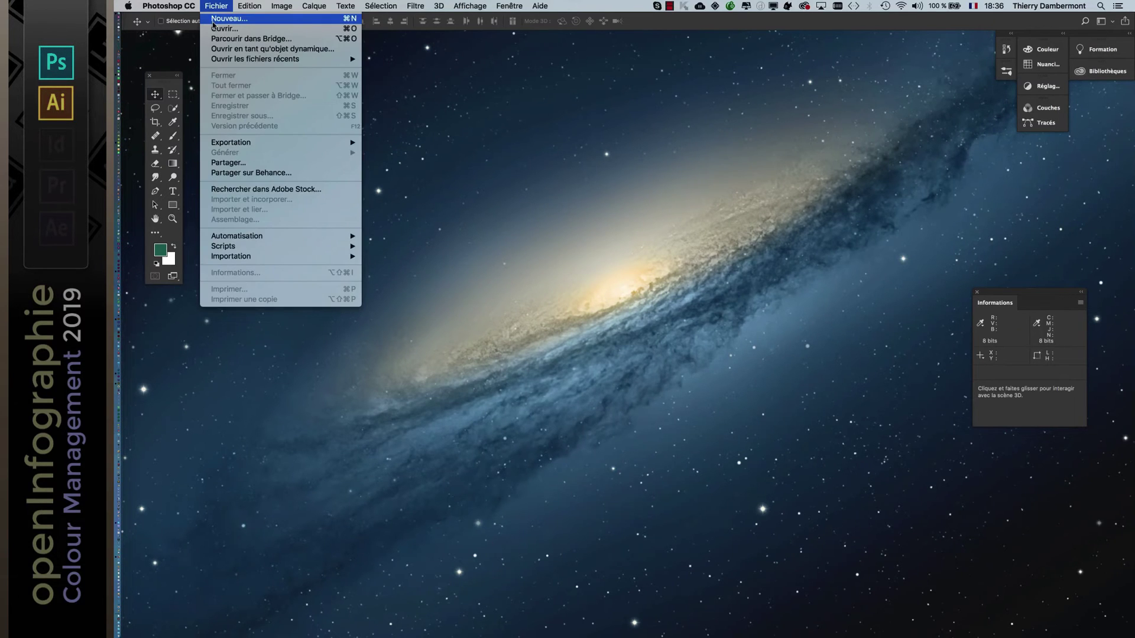
{"action": "left_click", "coordinate": [213, 22]}
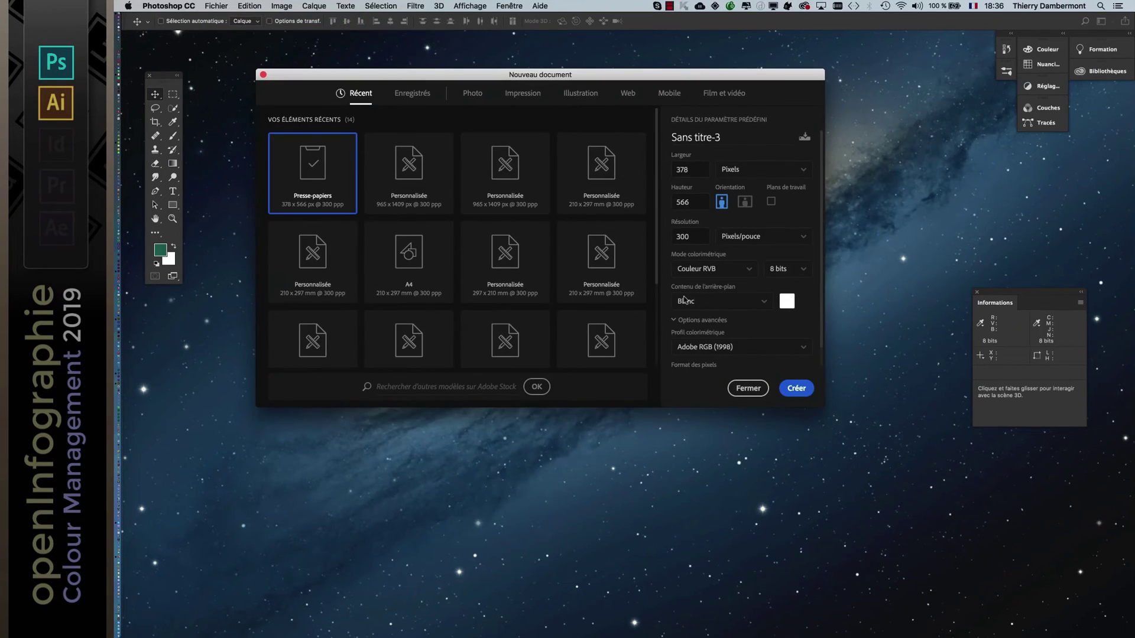
{"action": "left_click", "coordinate": [537, 98]}
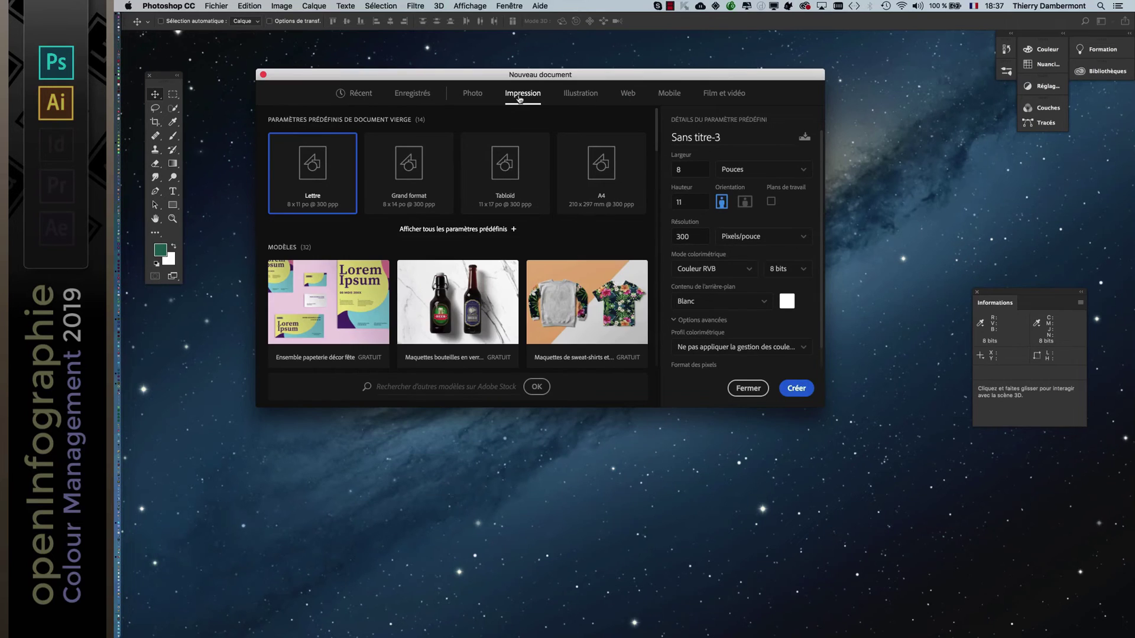
Create an A4 document with the ProPhoto RGB colour profile.
{"action": "left_click", "coordinate": [611, 176]}
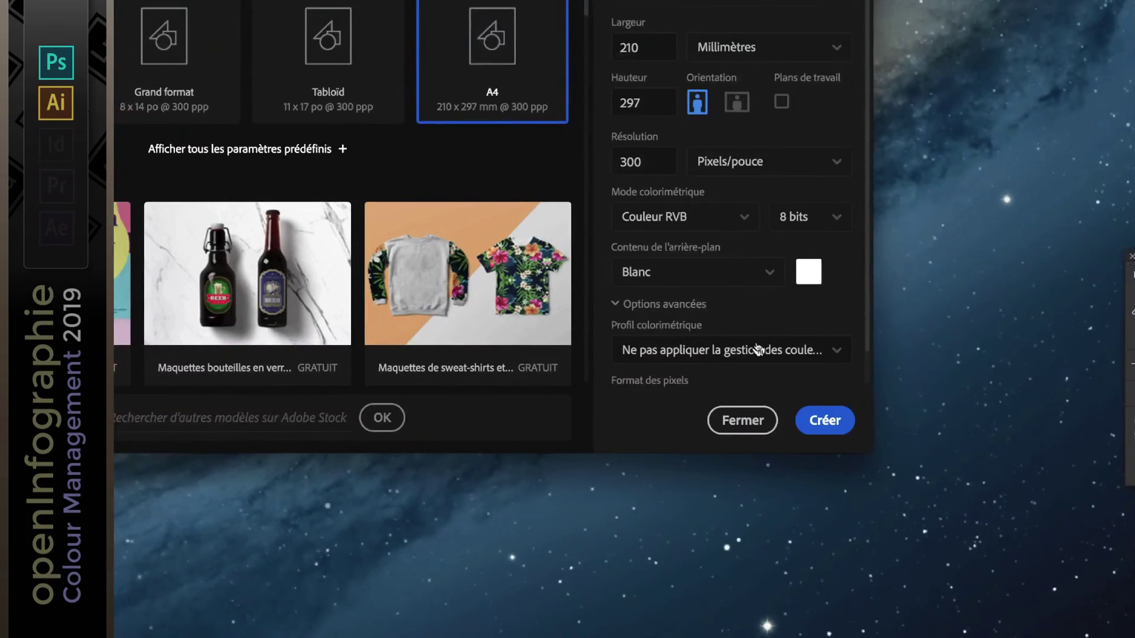
{"action": "left_click", "coordinate": [757, 347]}
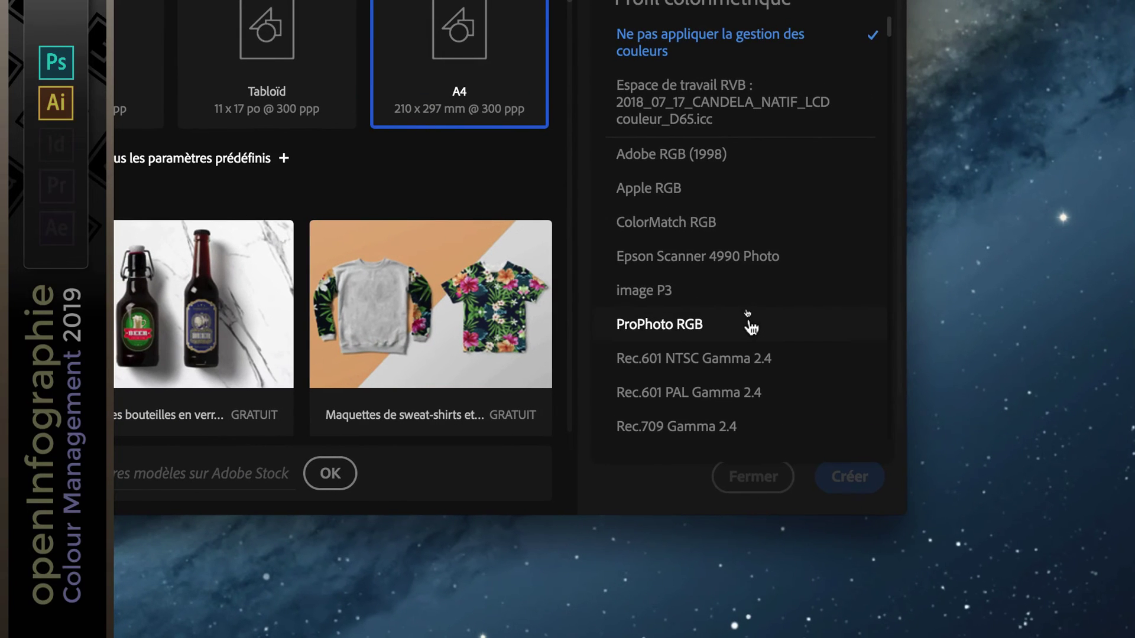
{"action": "left_click", "coordinate": [745, 281]}
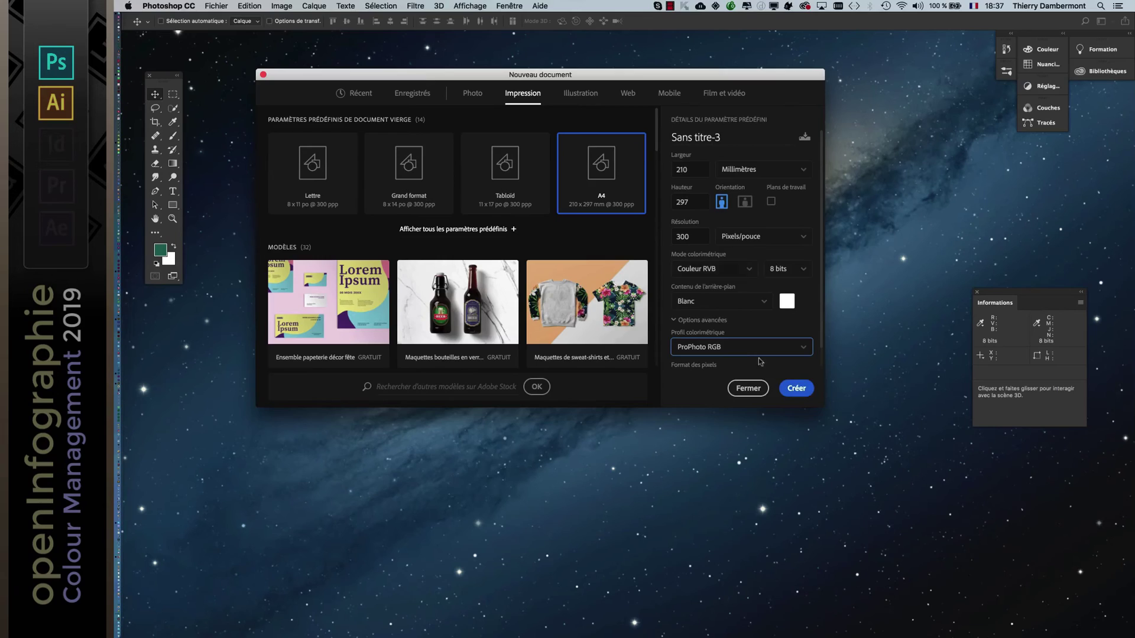
{"action": "left_click", "coordinate": [801, 389]}
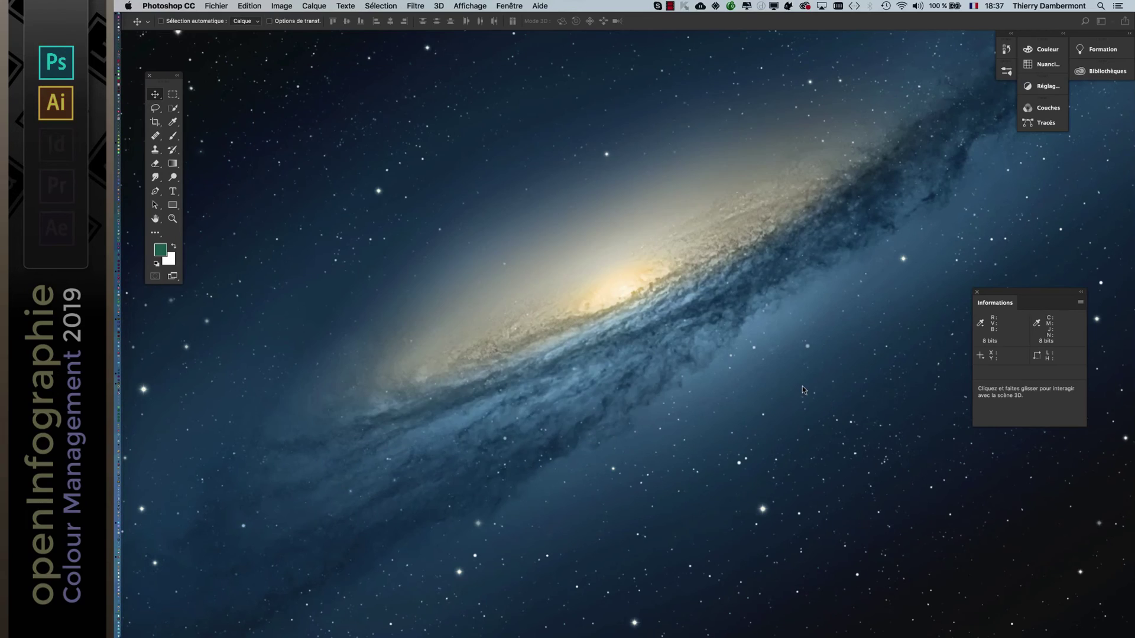
Paint a brown band across the top half of the new page with the Brush tool.
{"action": "left_click_drag", "start_coordinate": [355, 39], "coordinate": [400, 58]}
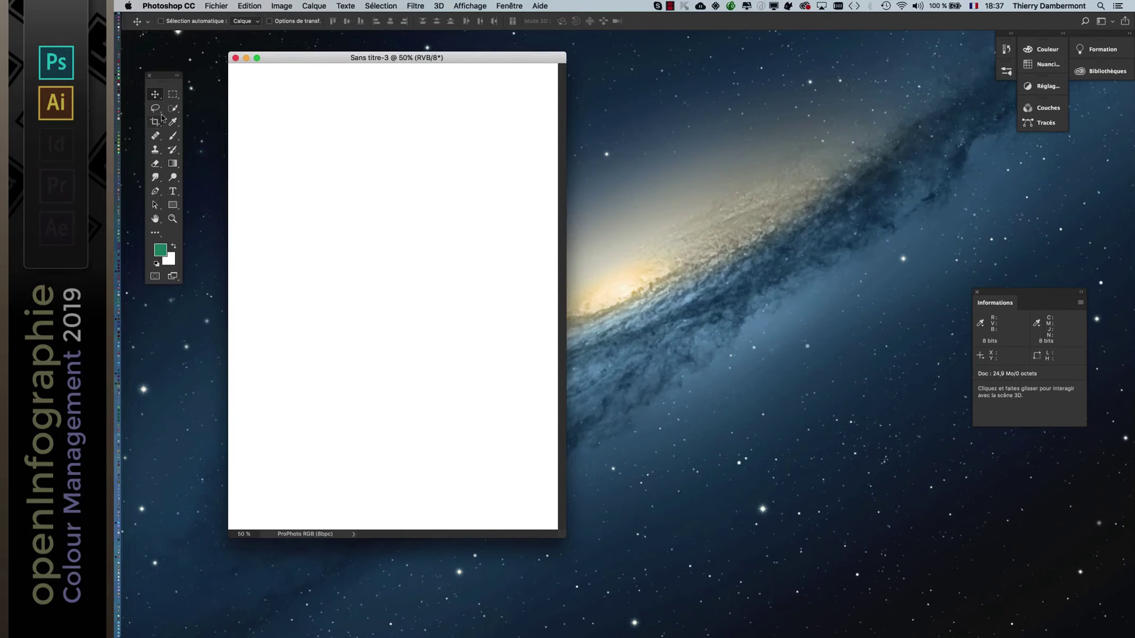
{"action": "left_click", "coordinate": [173, 136]}
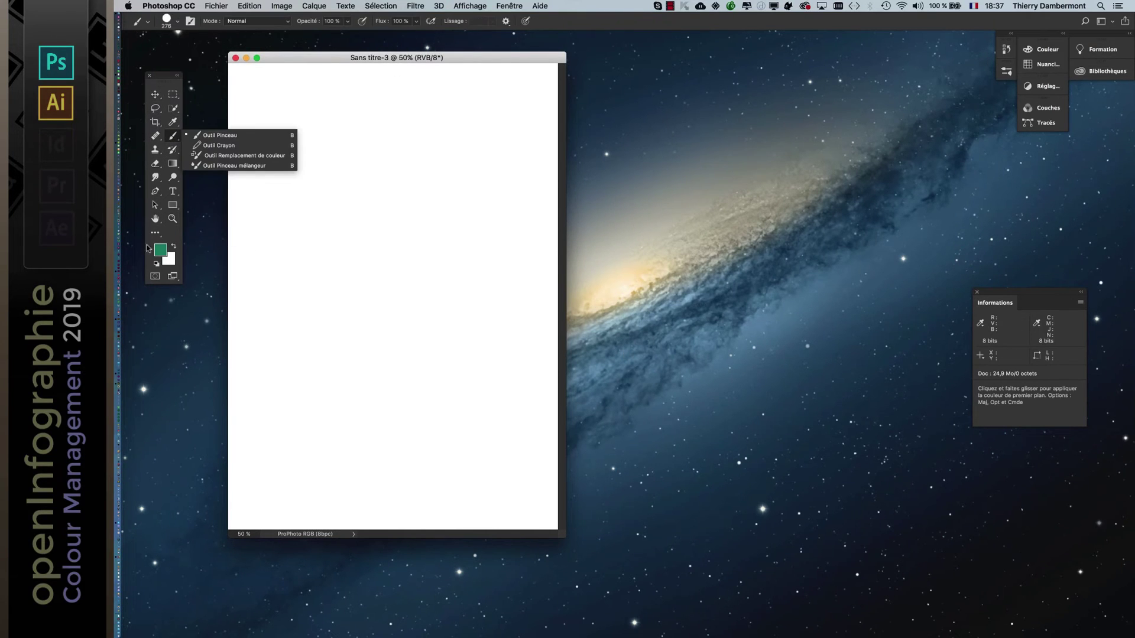
{"action": "left_click", "coordinate": [165, 254]}
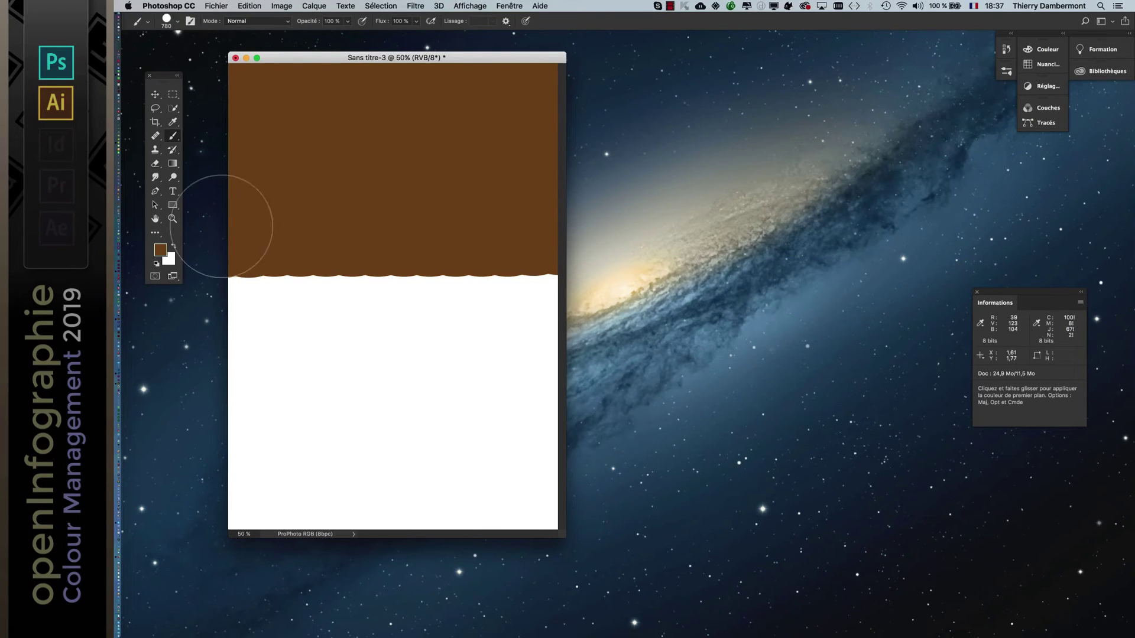
{"action": "left_click_drag", "start_coordinate": [564, 537], "coordinate": [556, 578]}
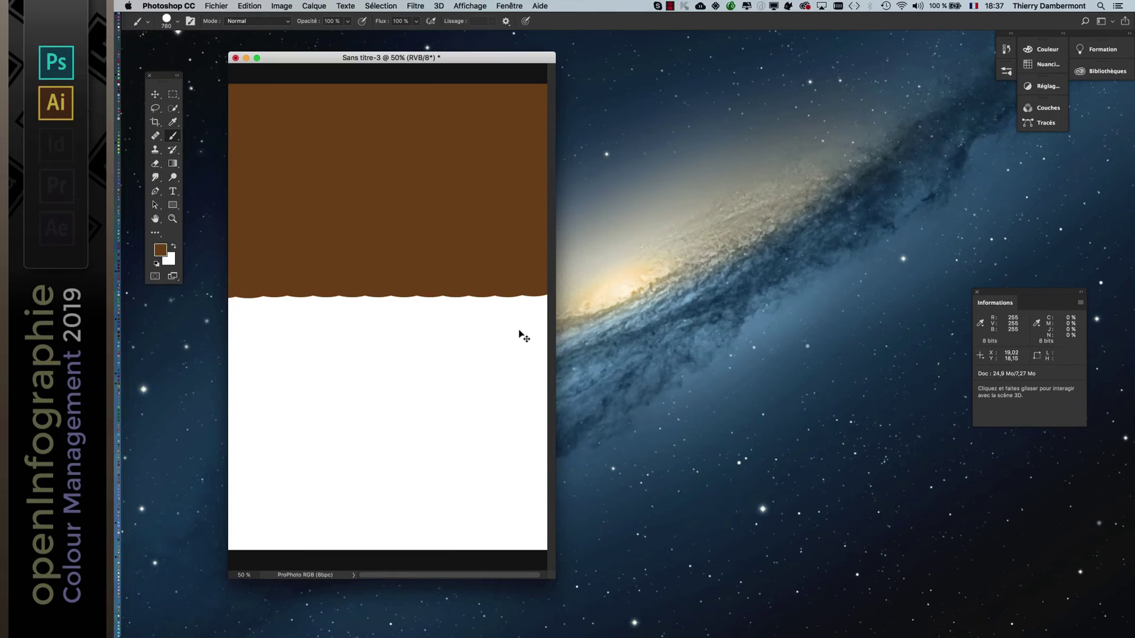
{"action": "key", "text": "super+Tab"}
Bring Illustrator forward, dismissing a new-document setup that was started too early.
{"action": "left_click", "coordinate": [692, 323]}
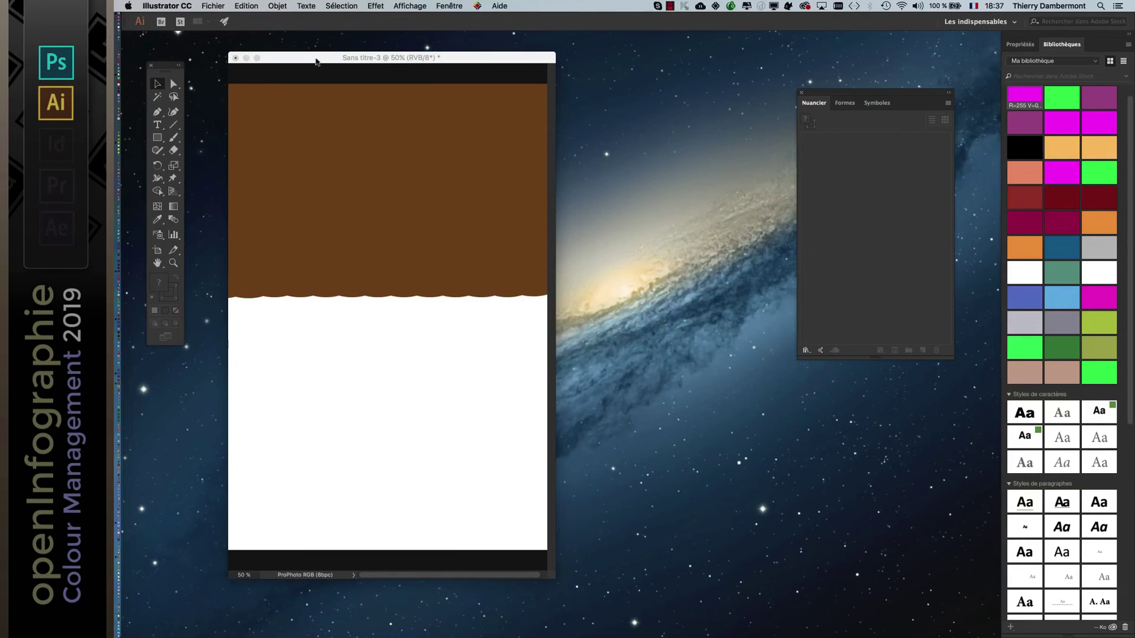
{"action": "left_click", "coordinate": [214, 6]}
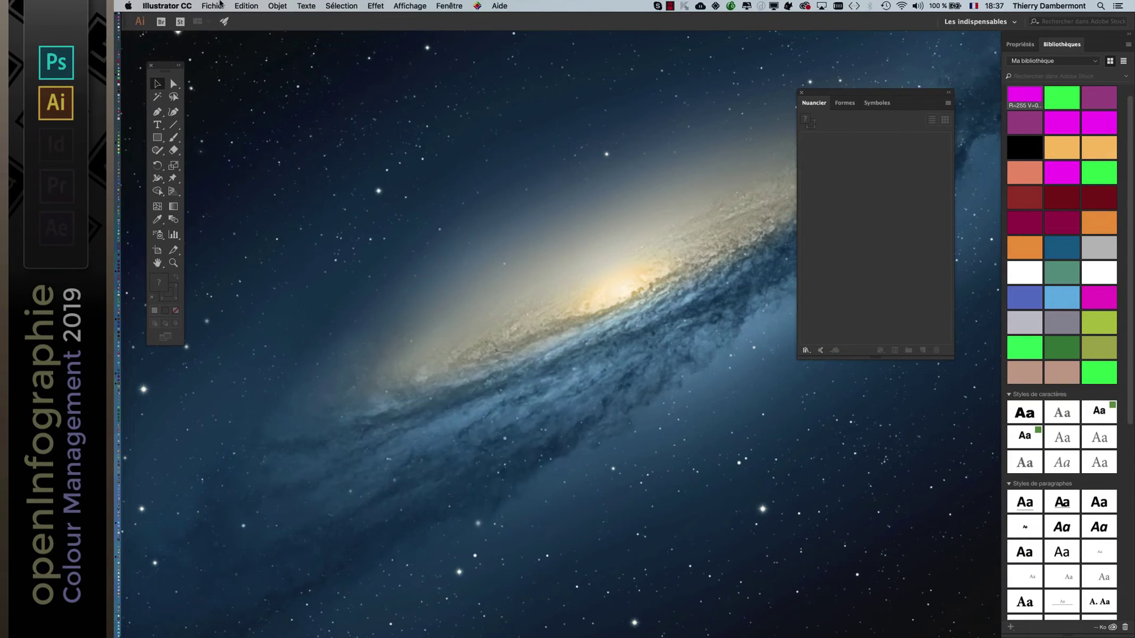
{"action": "left_click", "coordinate": [219, 5]}
{"action": "left_click", "coordinate": [224, 19]}
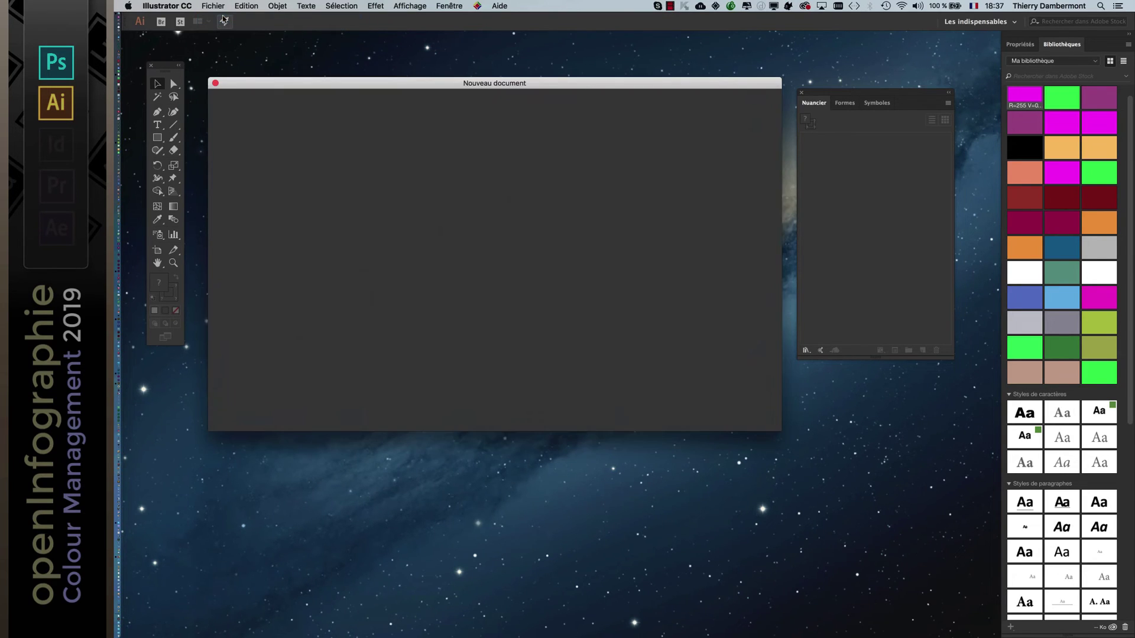
{"action": "left_click", "coordinate": [707, 412]}
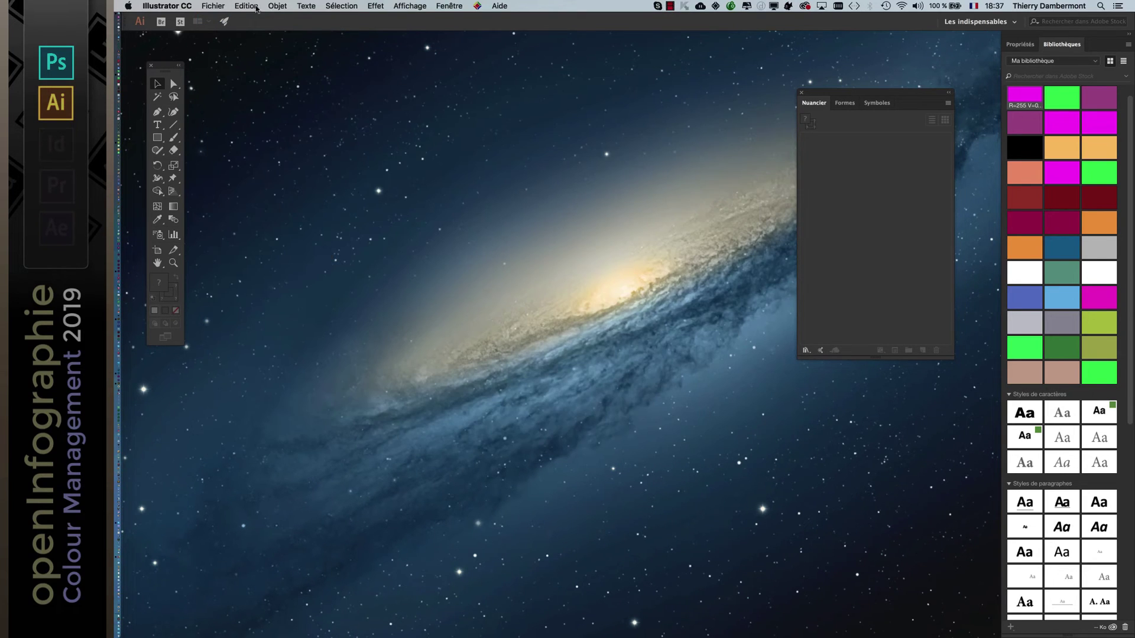
Set Illustrator's RGB working space to Adobe RGB (1998) in the Couleurs settings.
{"action": "left_click", "coordinate": [246, 6]}
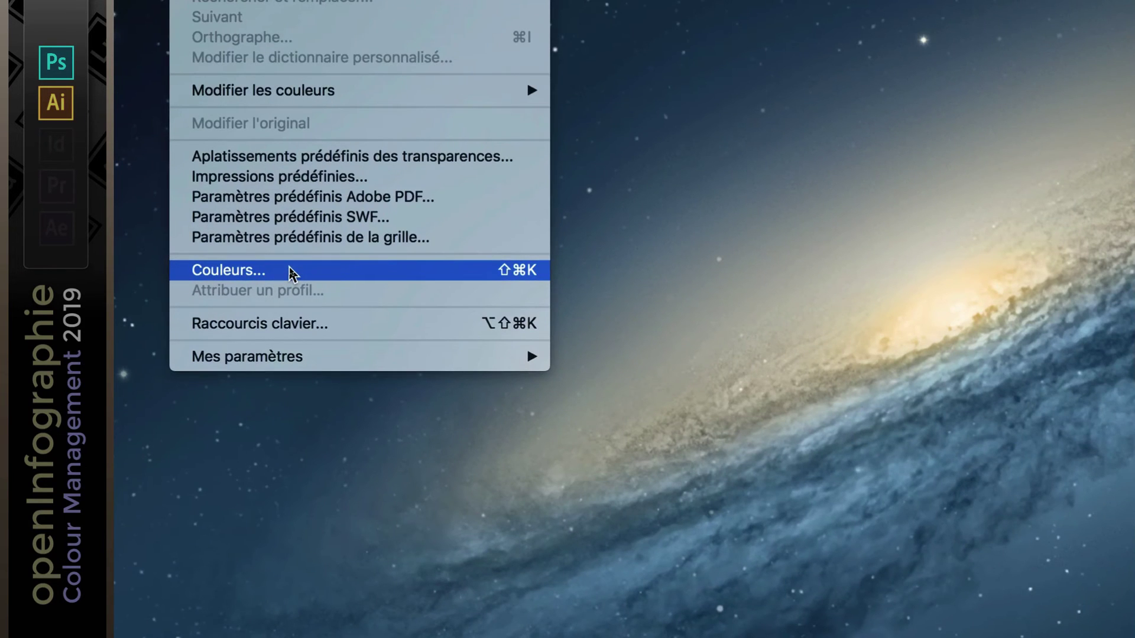
{"action": "left_click", "coordinate": [291, 272]}
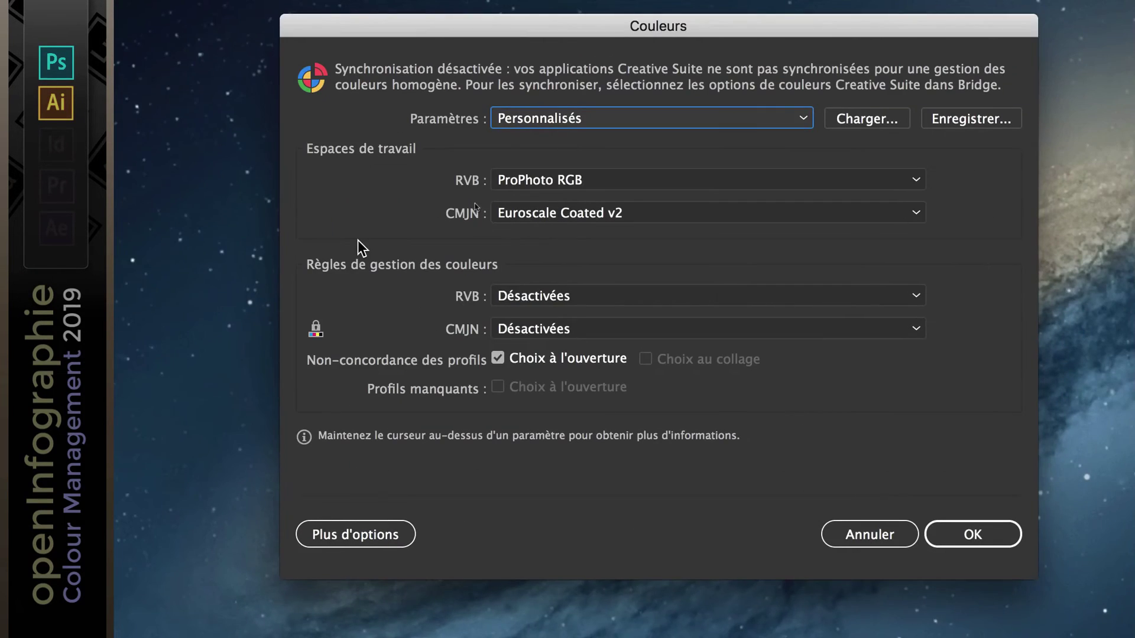
{"action": "left_click", "coordinate": [424, 220]}
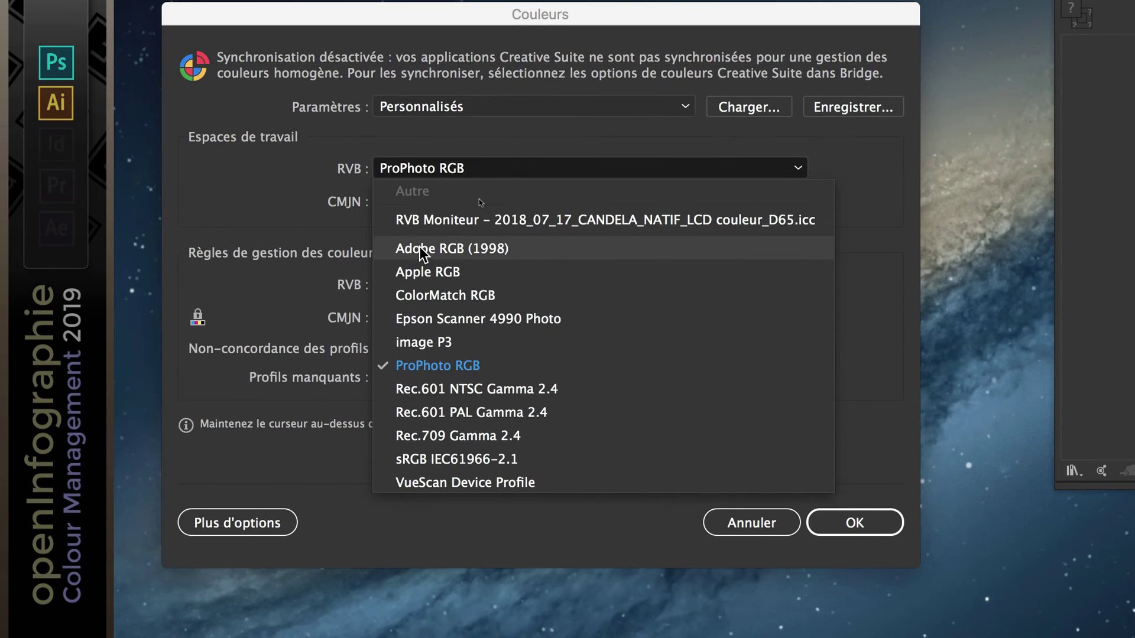
{"action": "left_click", "coordinate": [421, 248]}
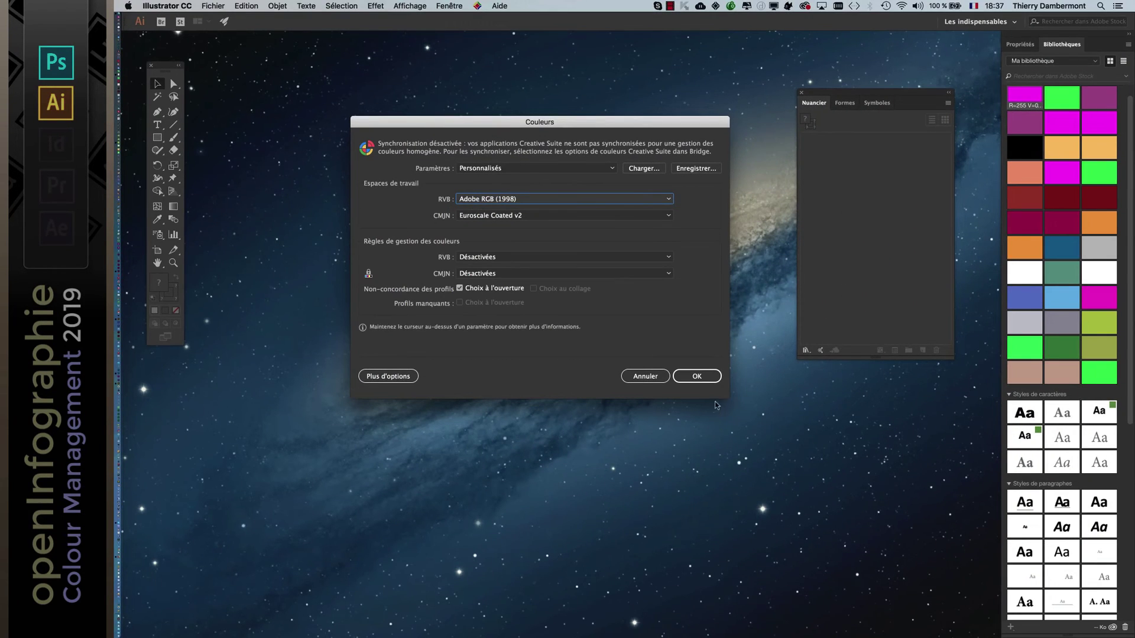
{"action": "left_click", "coordinate": [698, 377]}
{"action": "left_click", "coordinate": [213, 5]}
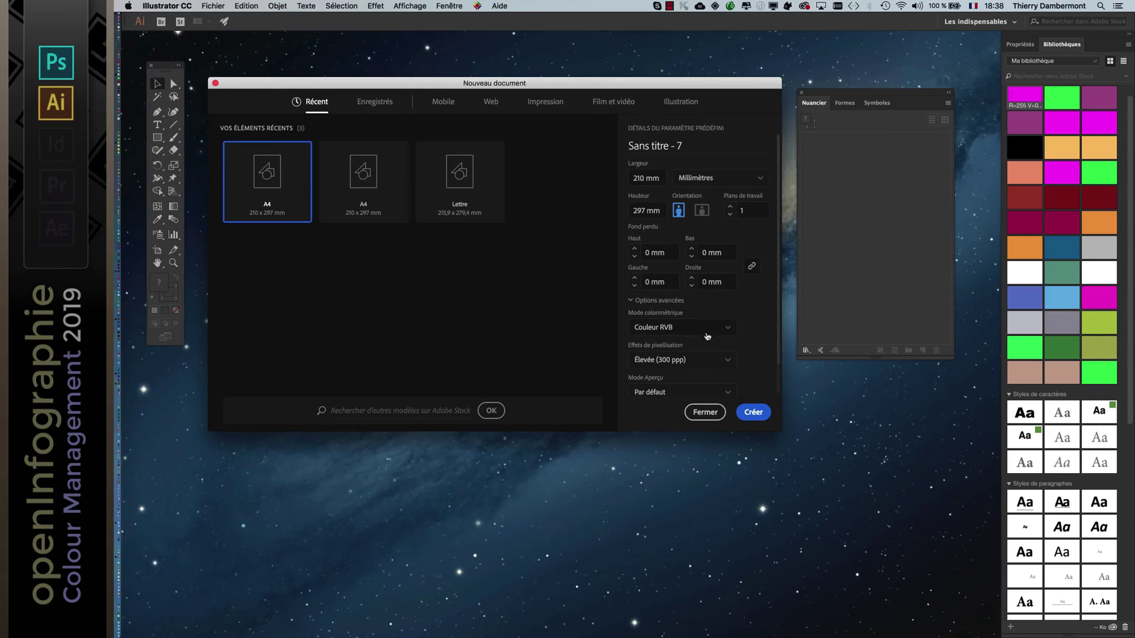
Create the new A4 RGB document and shrink its window.
{"action": "left_click", "coordinate": [746, 415]}
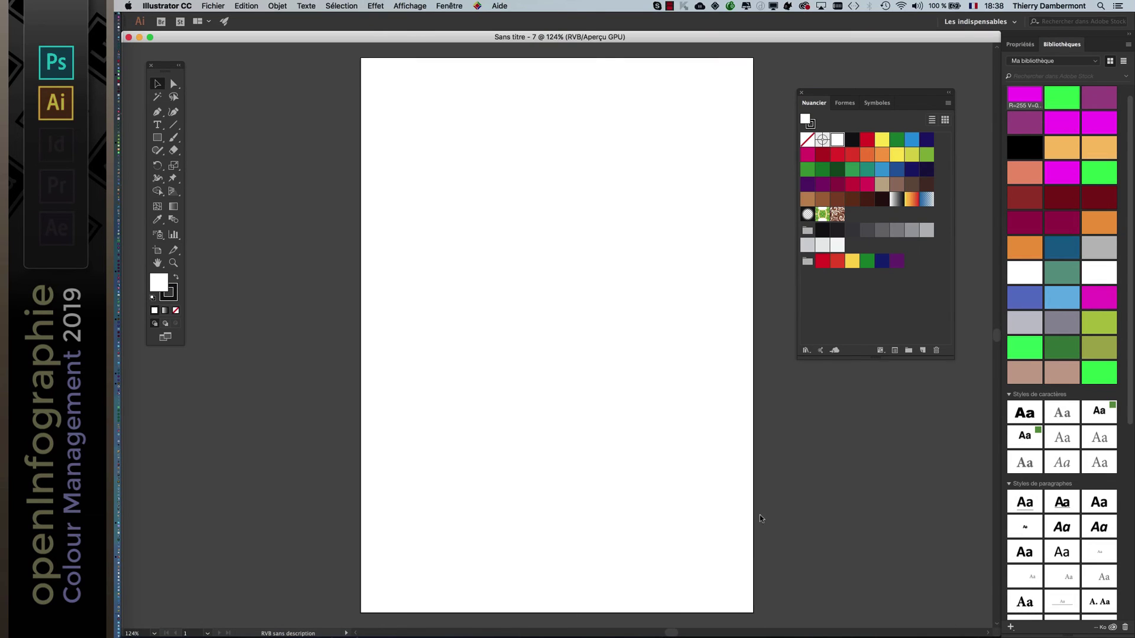
{"action": "left_click_drag", "start_coordinate": [995, 634], "coordinate": [692, 520]}
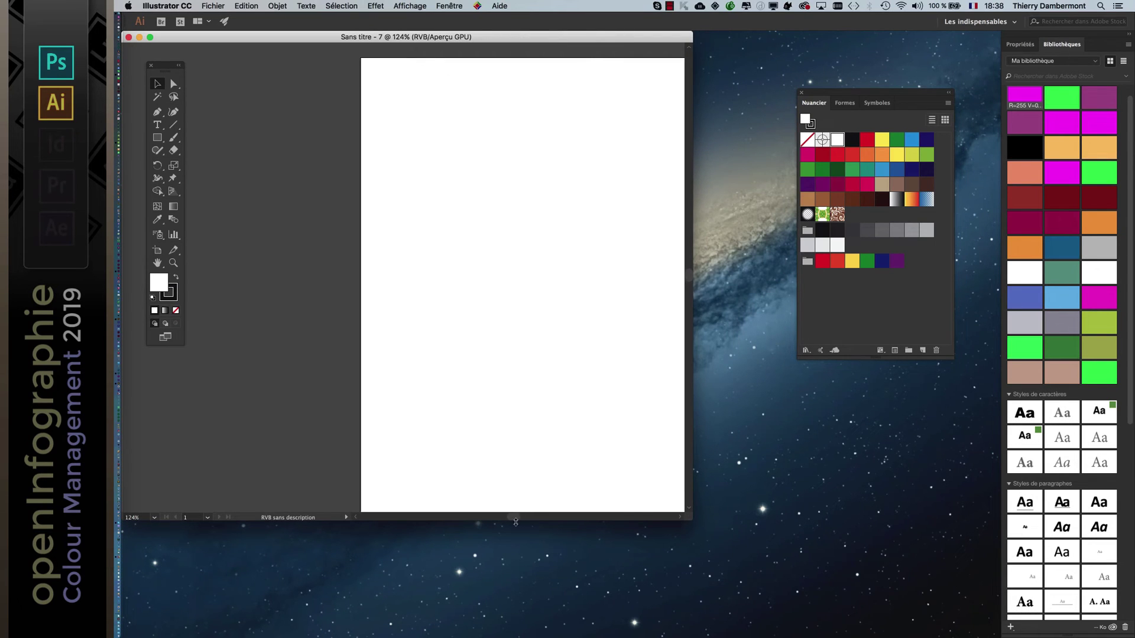
{"action": "scroll", "coordinate": [487, 393], "scroll_direction": "down", "scroll_amount": 2}
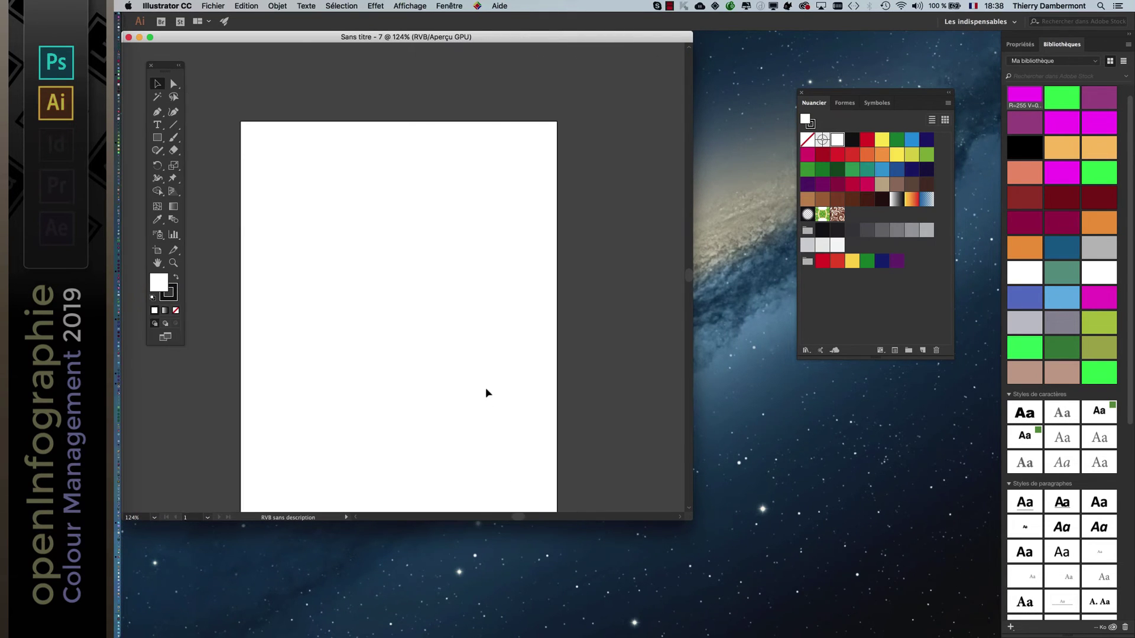
{"action": "scroll", "coordinate": [486, 397], "scroll_direction": "down", "scroll_amount": 2}
{"action": "left_click_drag", "start_coordinate": [484, 385], "coordinate": [484, 298]}
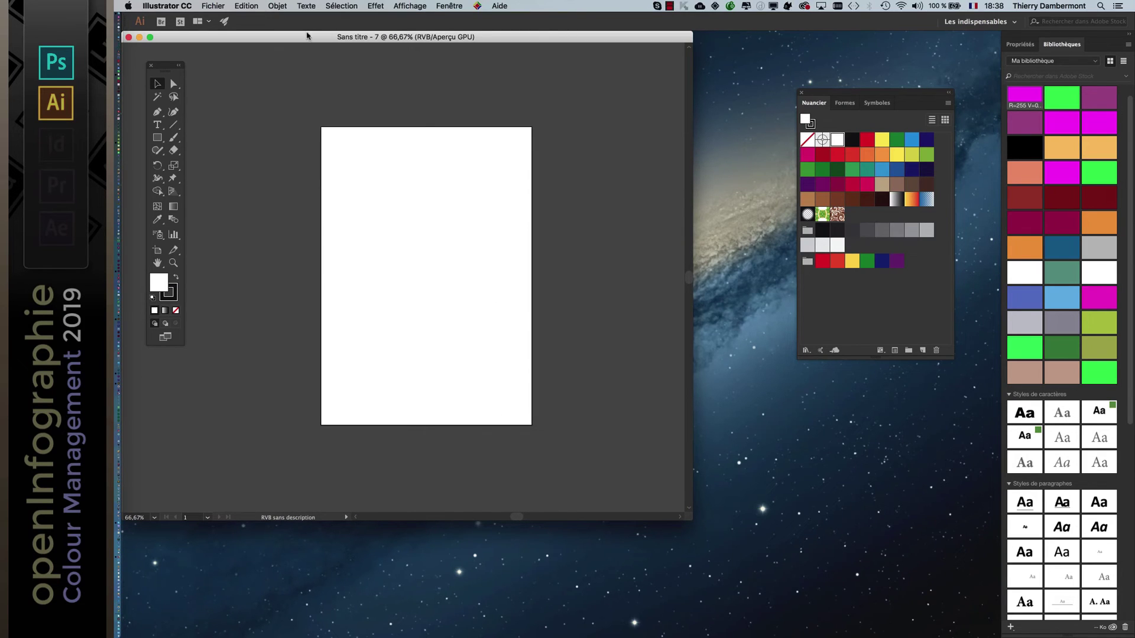
Assign the Adobe RGB (1998) working-space profile to Sans titre - 7.
{"action": "left_click", "coordinate": [254, 5]}
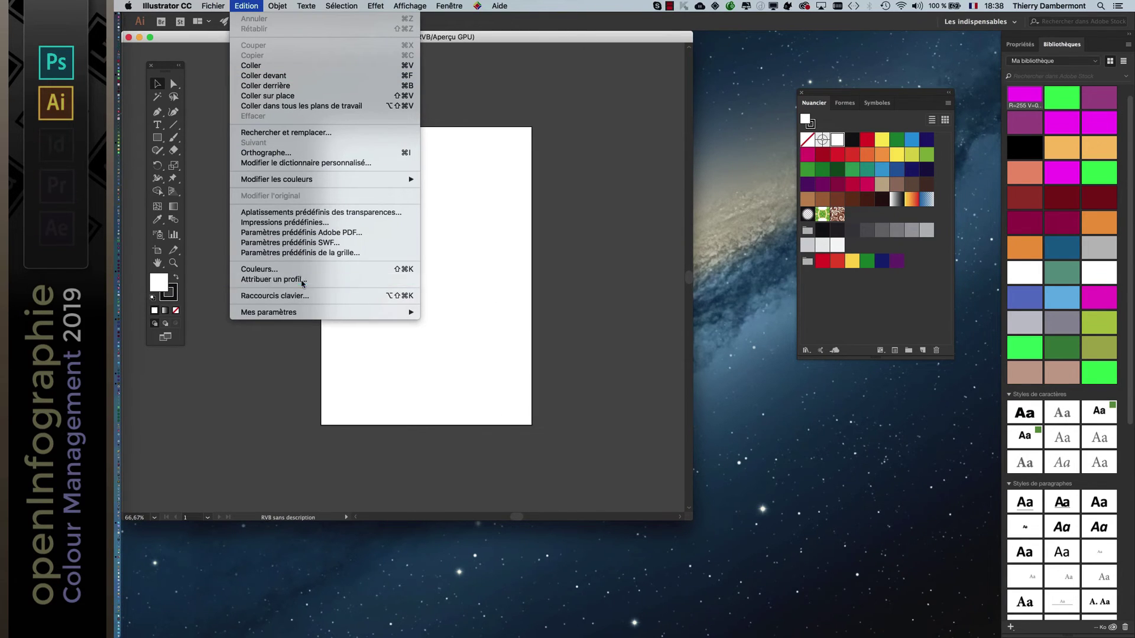
{"action": "left_click", "coordinate": [273, 279]}
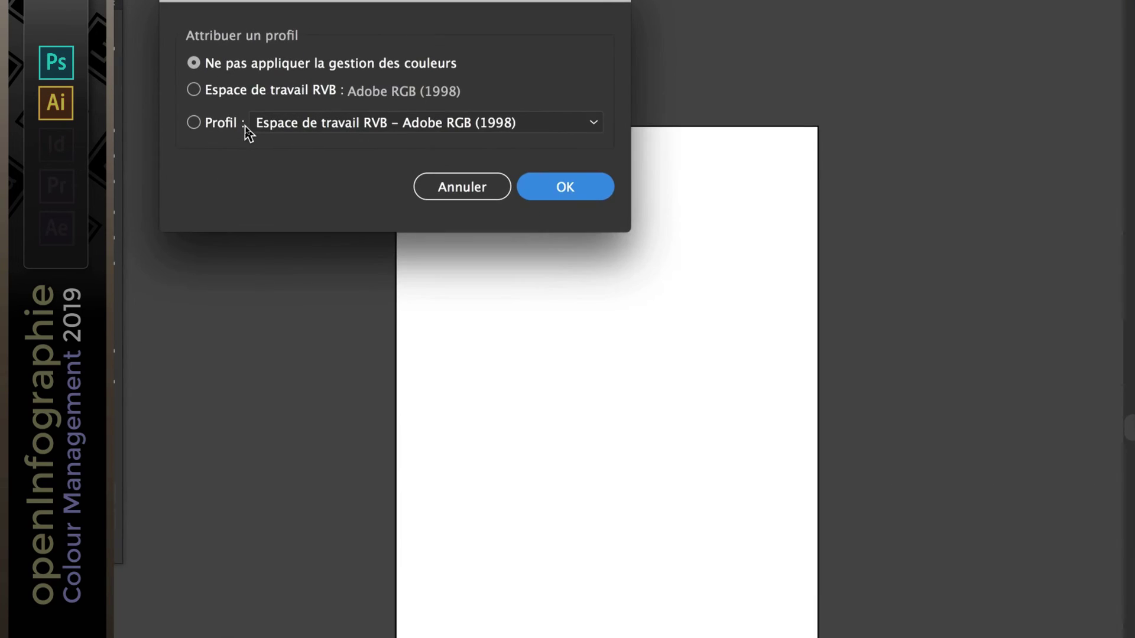
{"action": "left_click", "coordinate": [247, 107]}
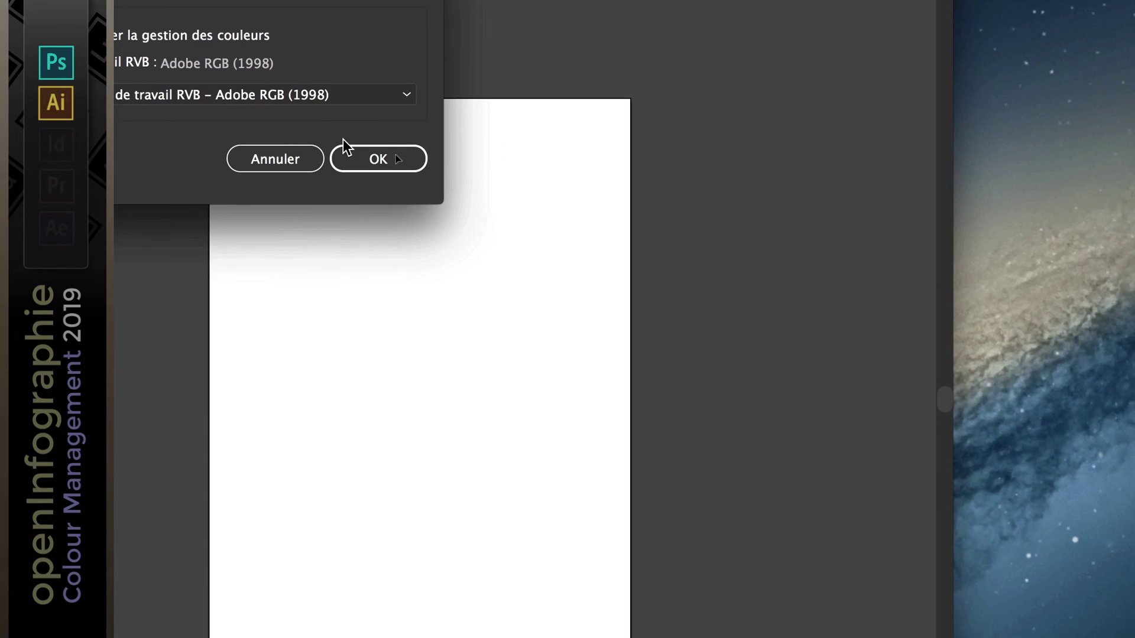
{"action": "left_click", "coordinate": [371, 160]}
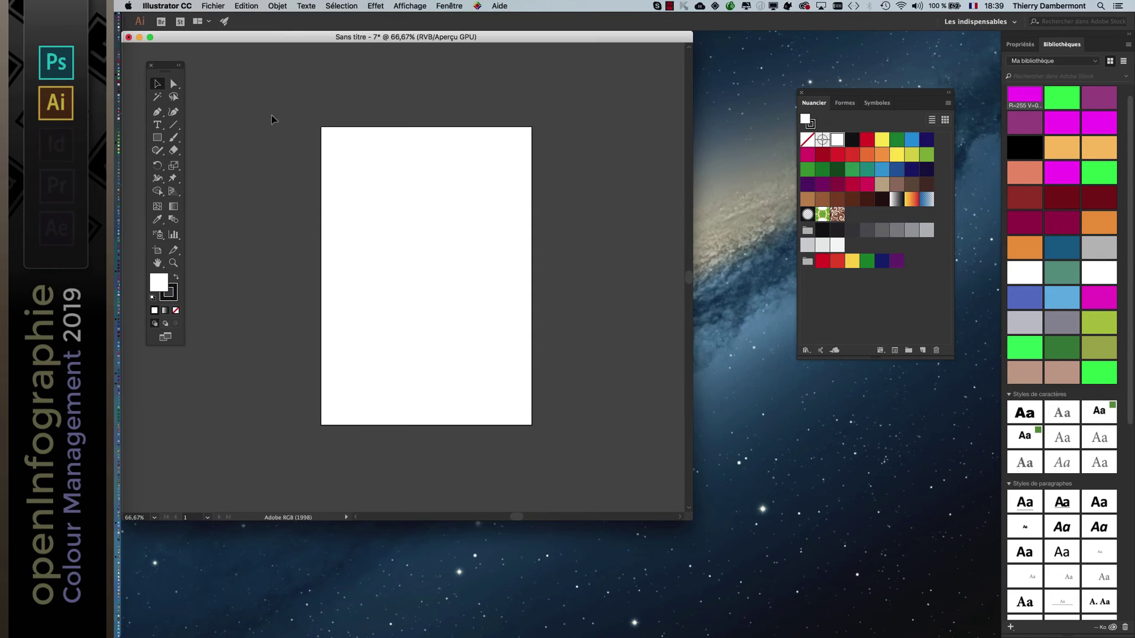
{"action": "mouse_move", "coordinate": [295, 41]}
{"action": "left_mouse_down"}
{"action": "mouse_move", "coordinate": [519, 70]}
{"action": "mouse_move", "coordinate": [405, 52]}
{"action": "left_mouse_up"}
Sample Photoshop's brown band with the Eyedropper, reading R95 G78 B18.
{"action": "key", "text": "super+Tab"}
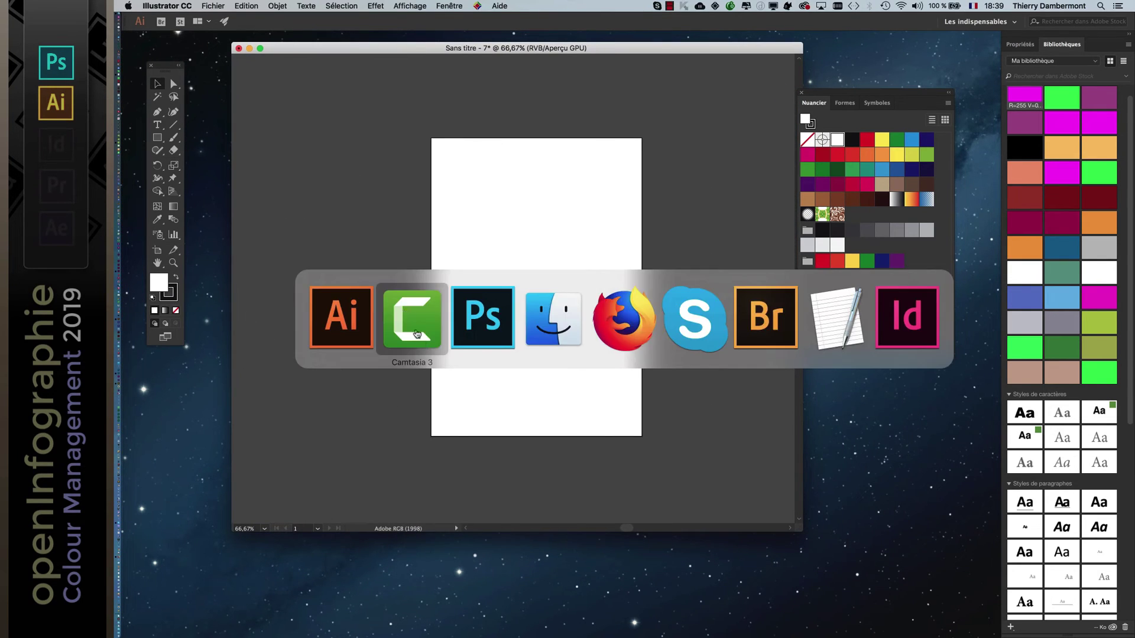
{"action": "left_click", "coordinate": [473, 338]}
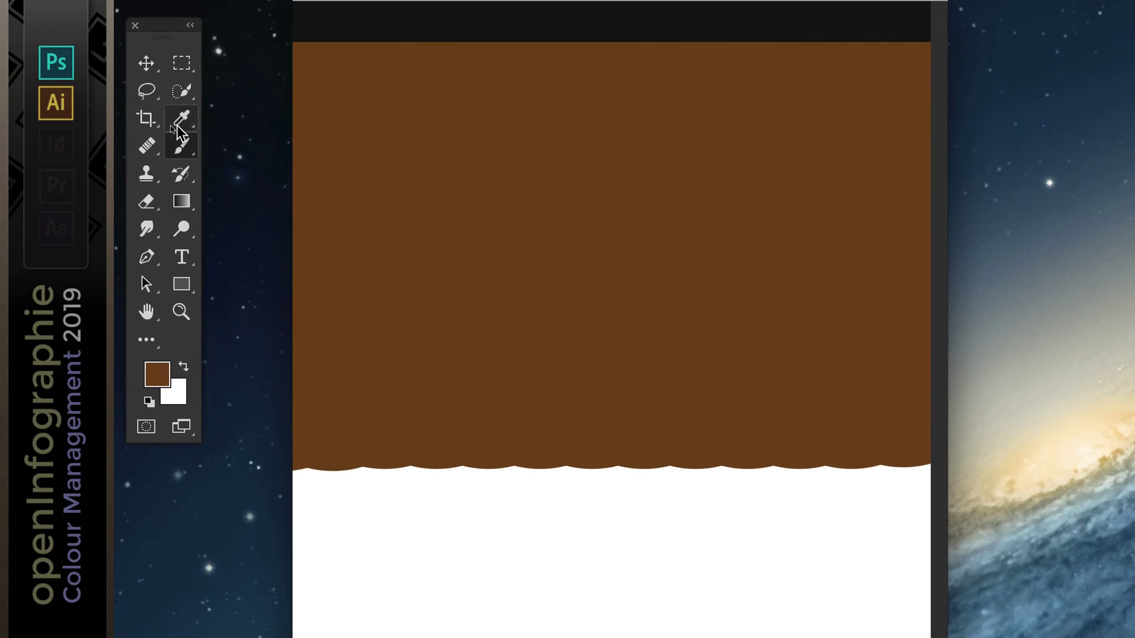
{"action": "left_click", "coordinate": [171, 127]}
{"action": "left_click", "coordinate": [231, 121]}
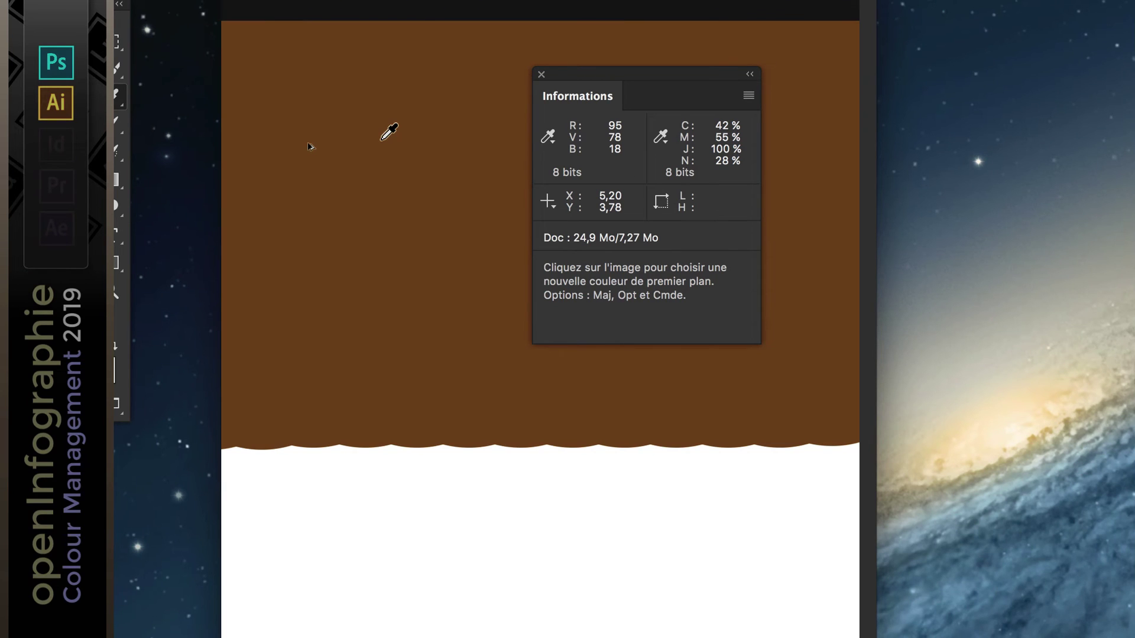
{"action": "key", "text": "v"}
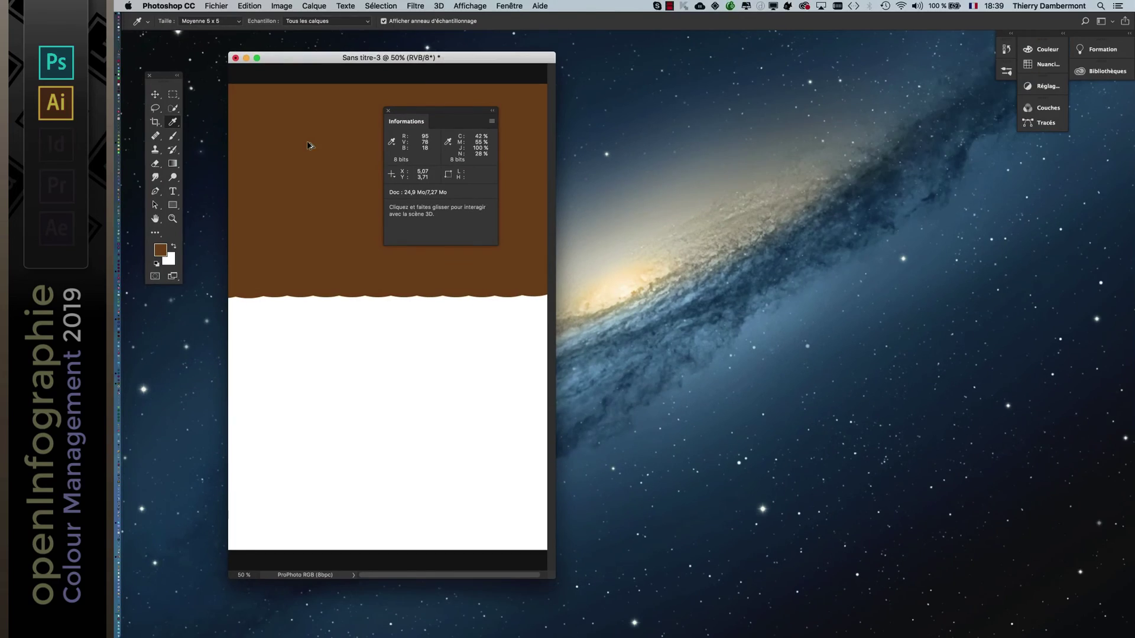
{"action": "key", "text": "i"}
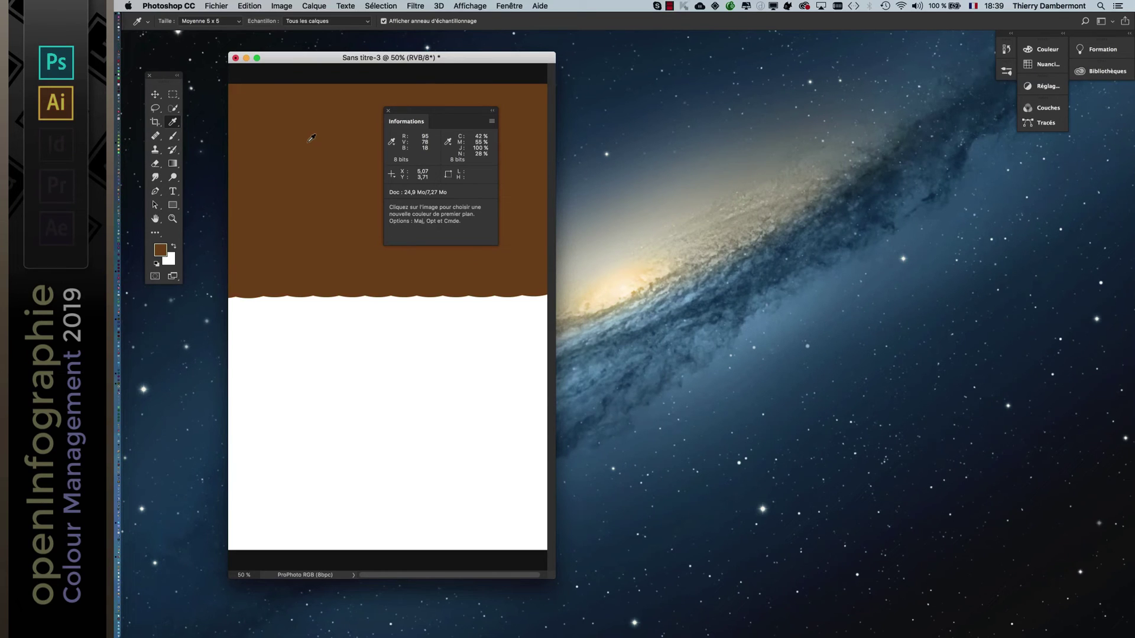
{"action": "key", "text": "super+Tab"}
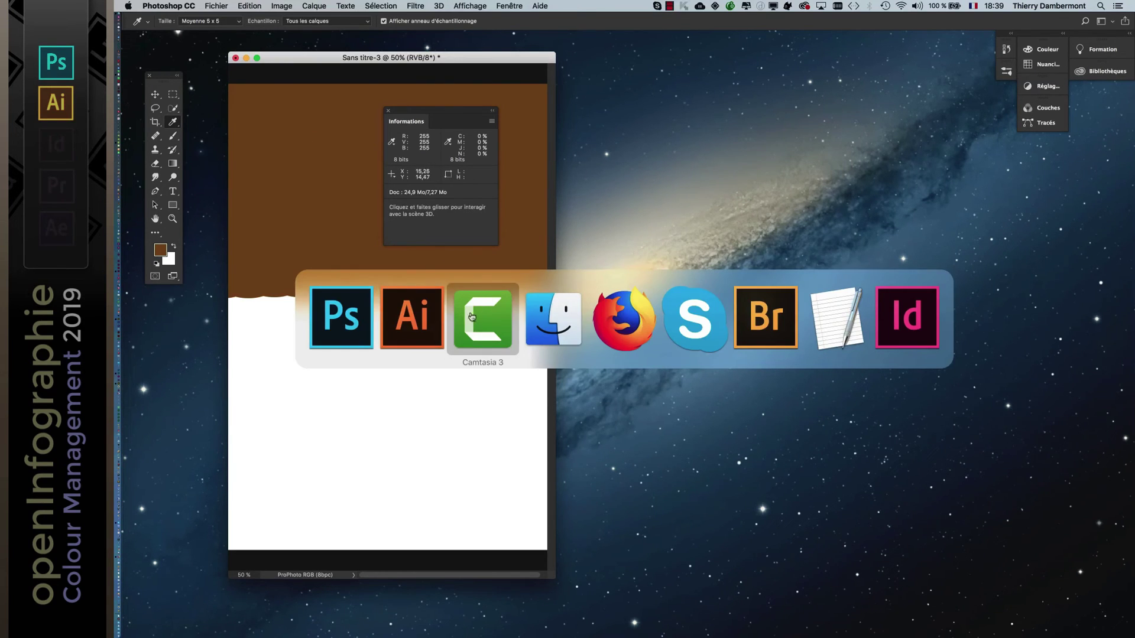
{"action": "left_click", "coordinate": [425, 318]}
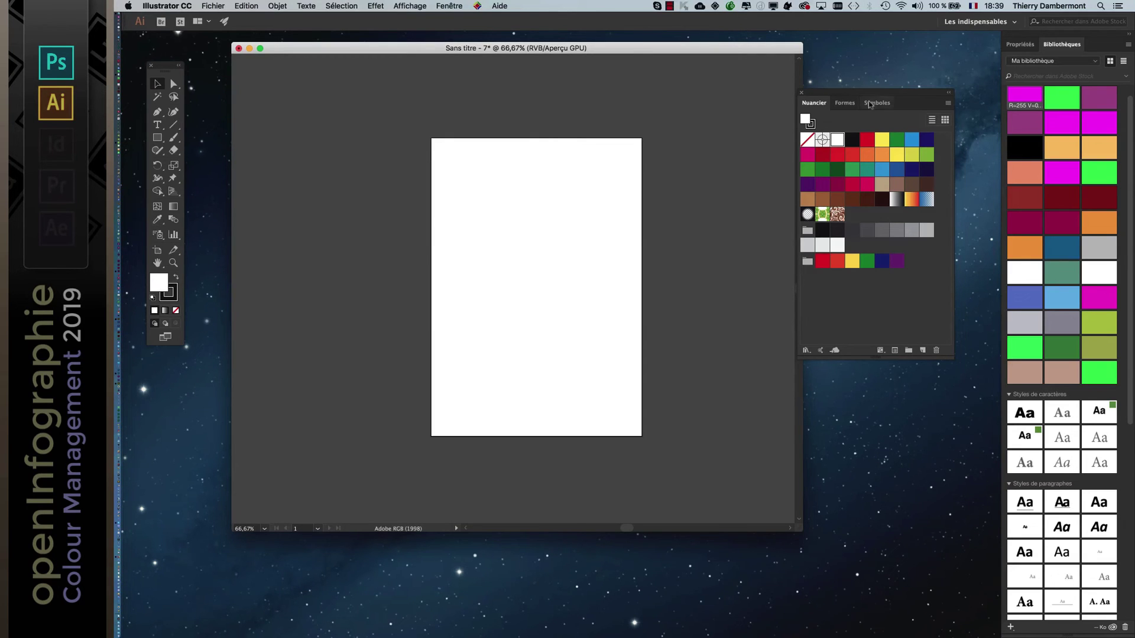
Create a new global RGB swatch with R 95, V 78, B 18.
{"action": "left_click_drag", "start_coordinate": [852, 95], "coordinate": [742, 128]}
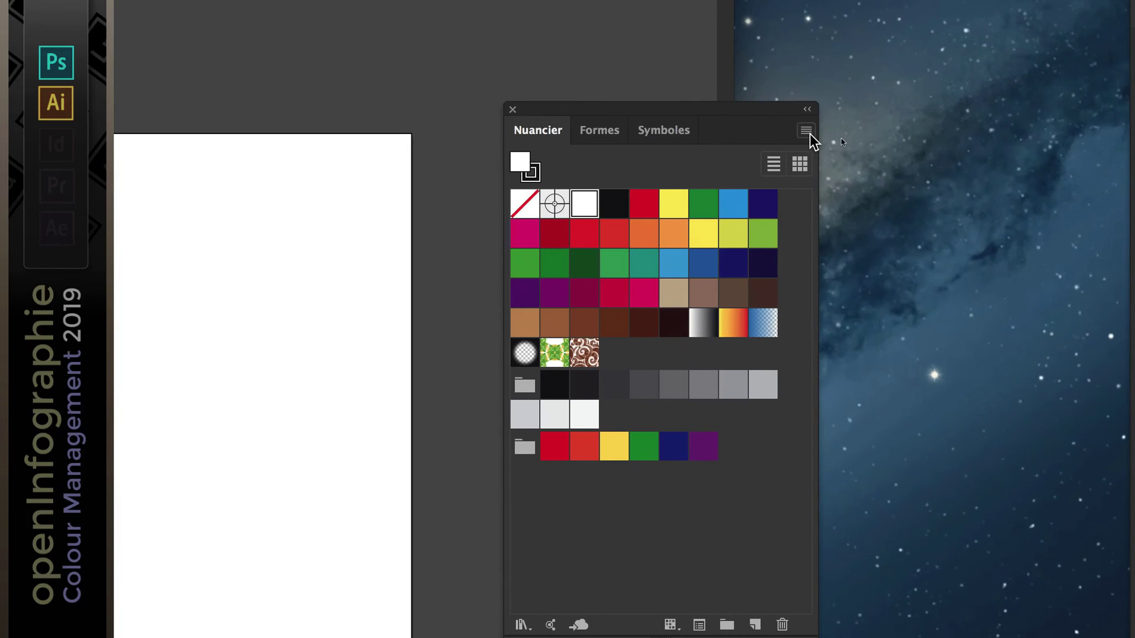
{"action": "left_click", "coordinate": [809, 132]}
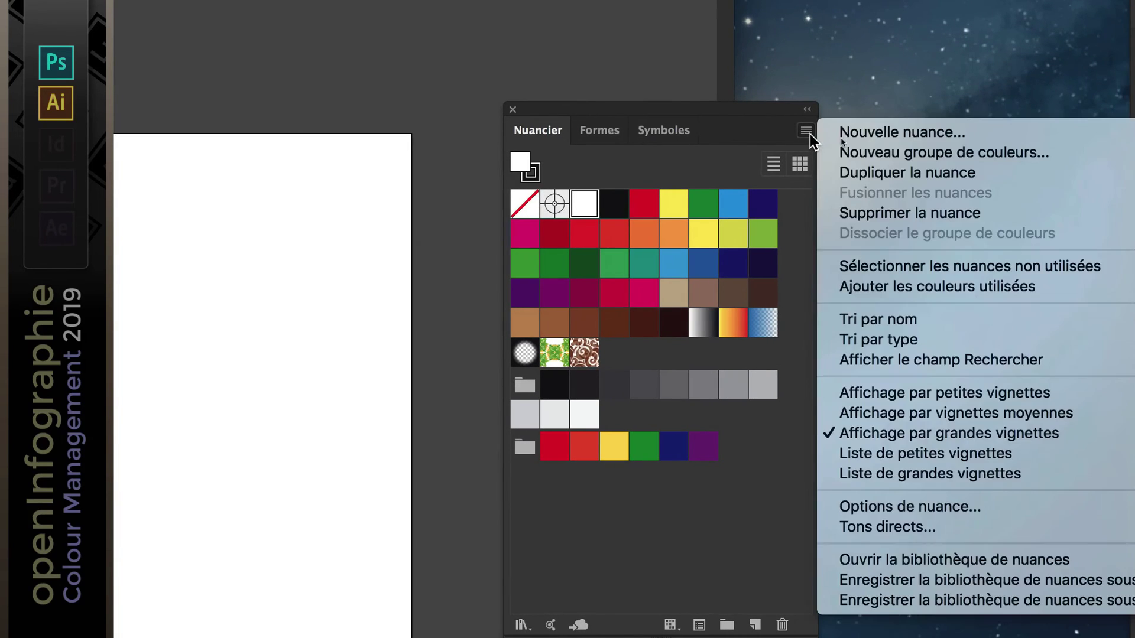
{"action": "left_click", "coordinate": [819, 135]}
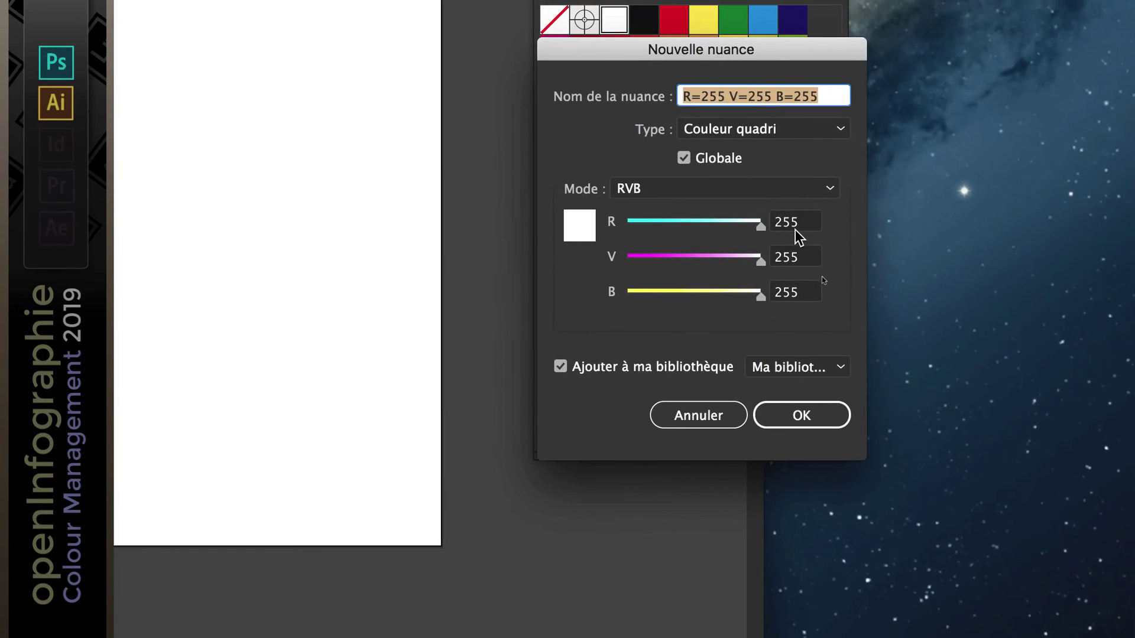
{"action": "left_click", "coordinate": [785, 232]}
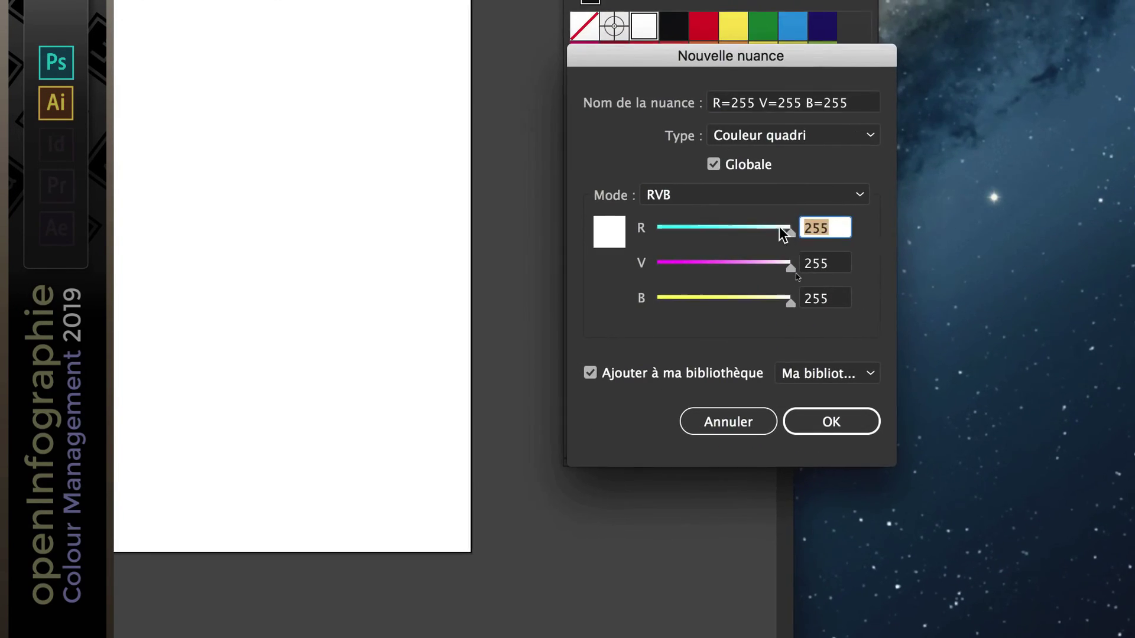
{"action": "type", "text": "95"}
{"action": "key", "text": "Tab"}
{"action": "type", "text": "7"}
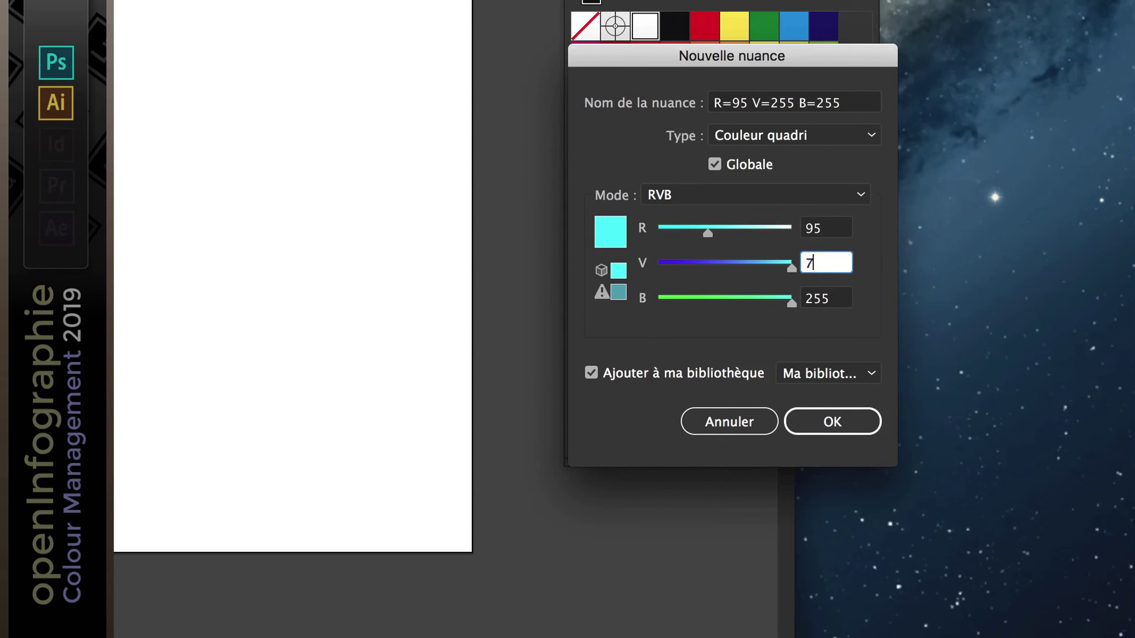
{"action": "type", "text": "8"}
{"action": "key", "text": "Tab"}
{"action": "type", "text": "18"}
{"action": "key", "text": "Tab"}
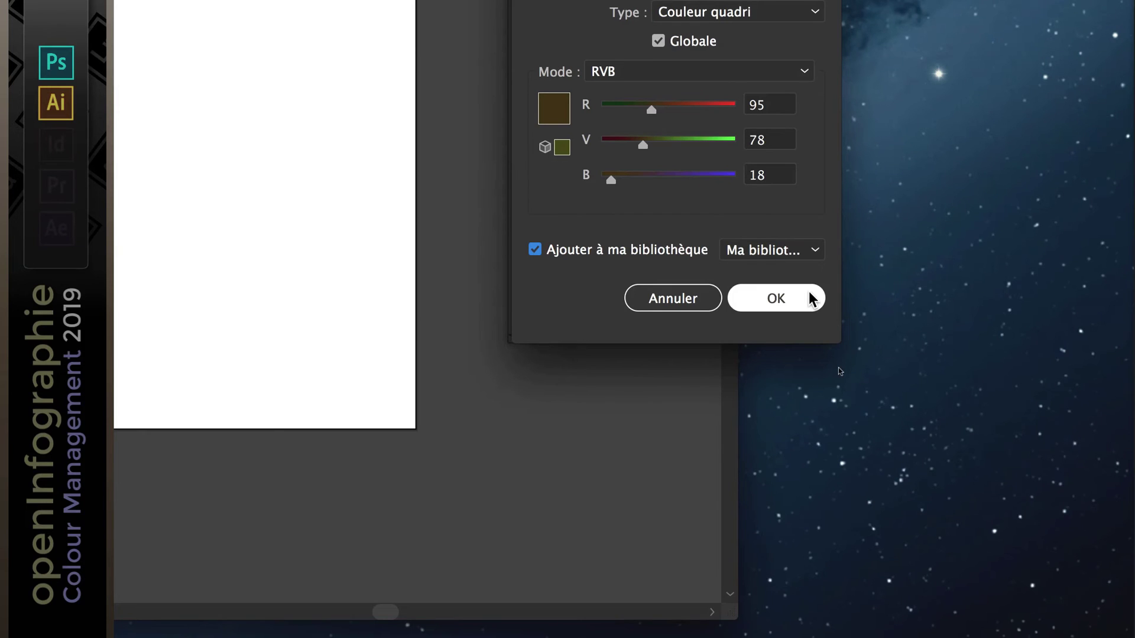
{"action": "left_click", "coordinate": [812, 299]}
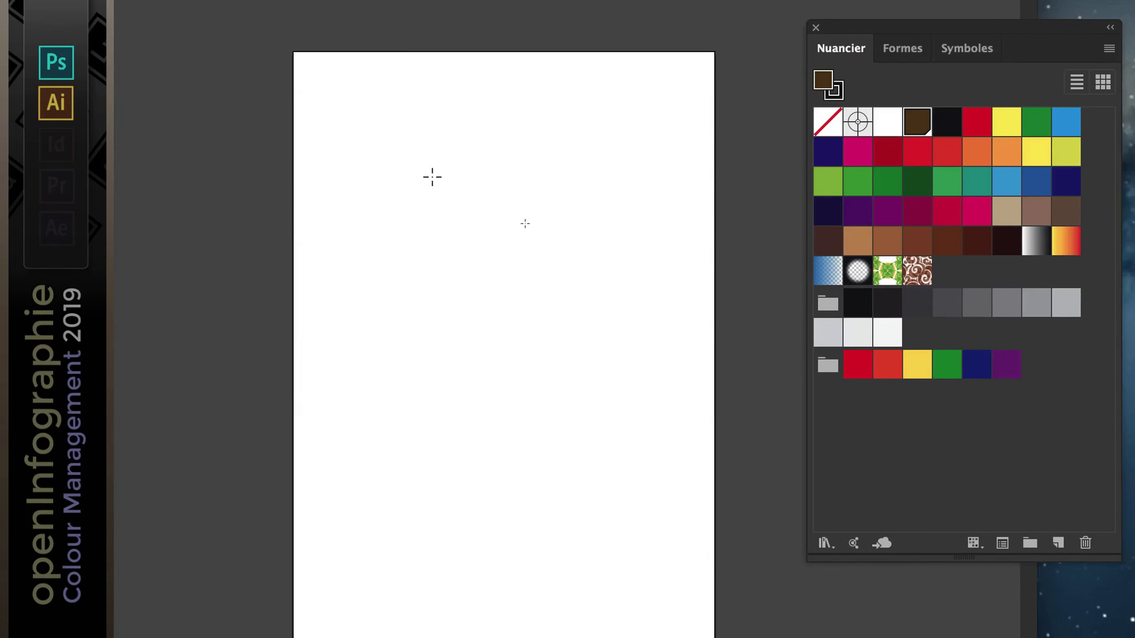
Draw a brown-filled square on the page and move the narrowed Illustrator window right.
{"action": "left_click_drag", "start_coordinate": [274, 20], "coordinate": [493, 242]}
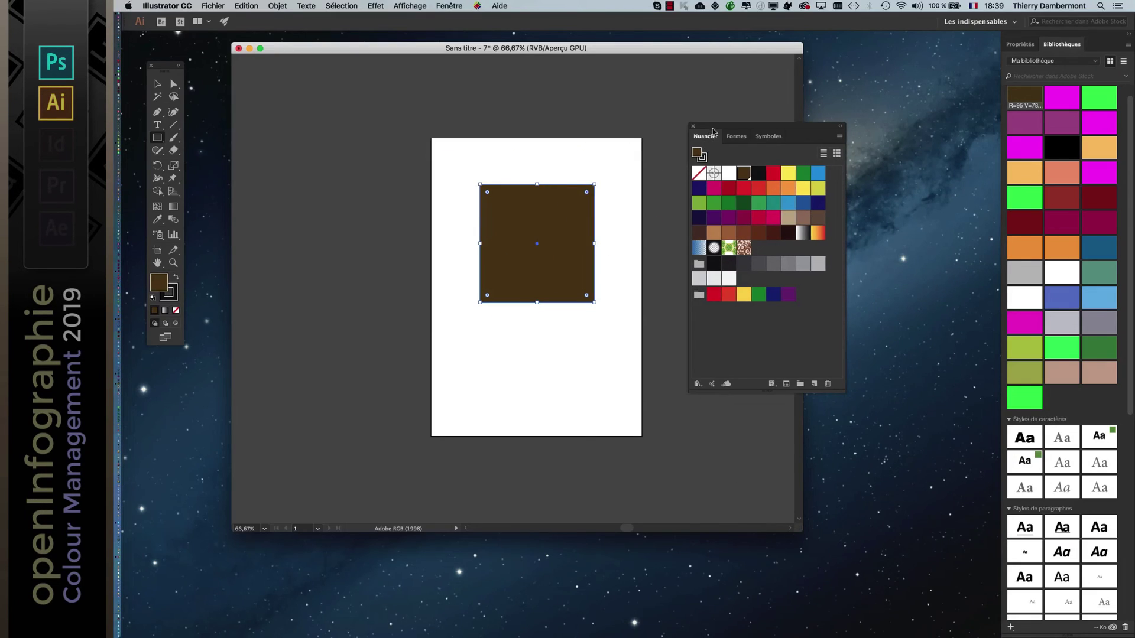
{"action": "left_click_drag", "start_coordinate": [709, 134], "coordinate": [885, 219]}
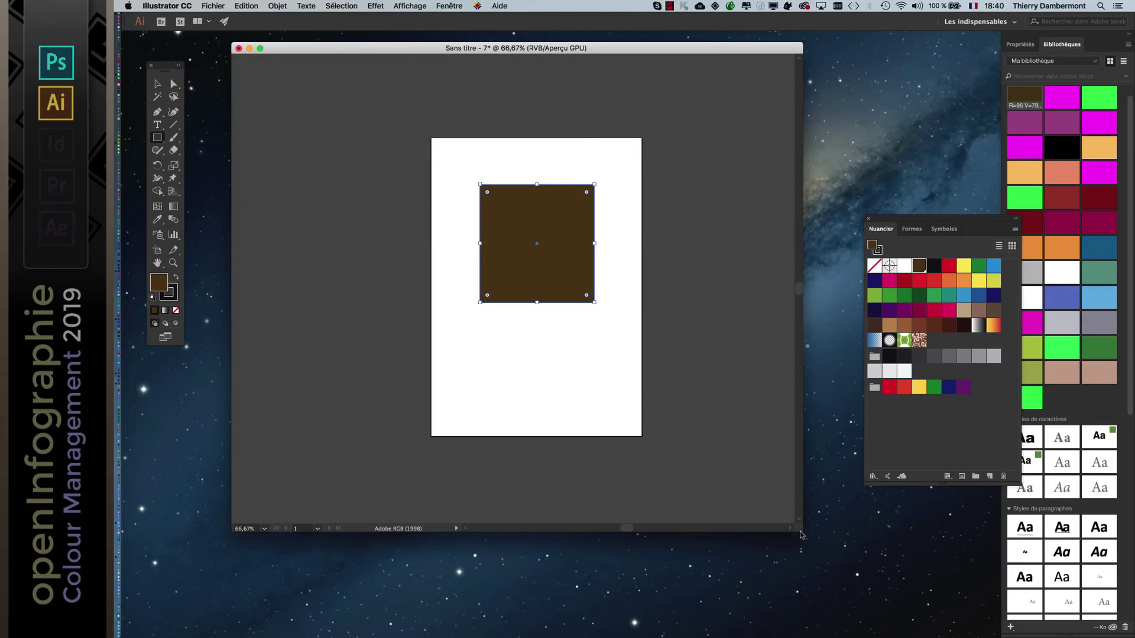
{"action": "left_click_drag", "start_coordinate": [801, 534], "coordinate": [577, 547]}
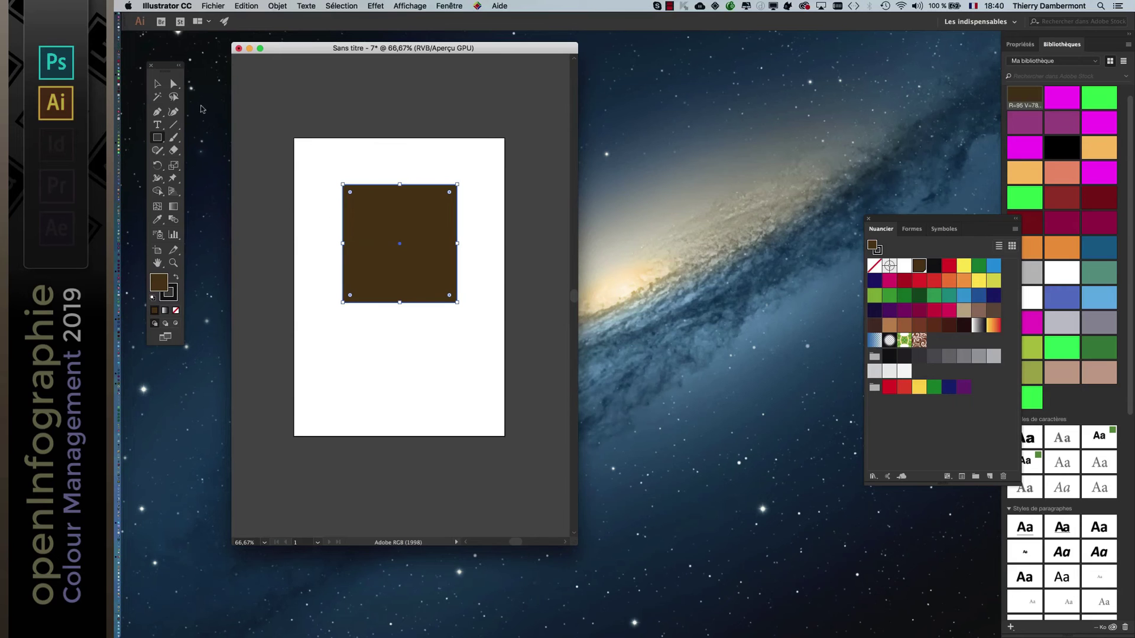
{"action": "scroll", "coordinate": [381, 205], "scroll_direction": "up", "scroll_amount": 2}
{"action": "scroll", "coordinate": [381, 204], "scroll_direction": "up", "scroll_amount": 1}
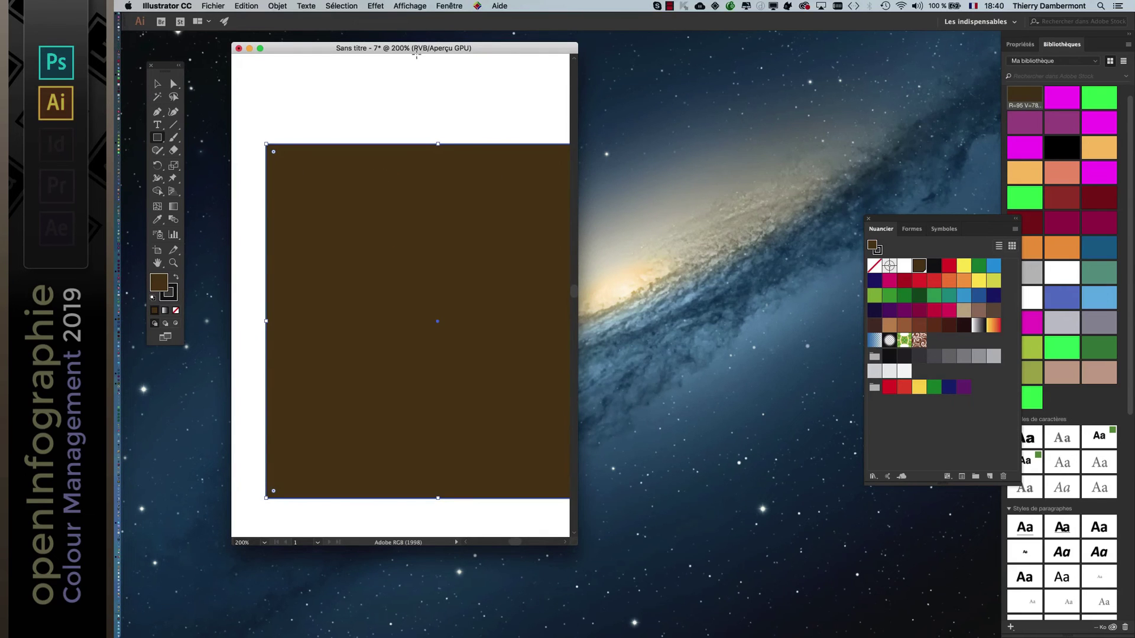
{"action": "left_click_drag", "start_coordinate": [416, 53], "coordinate": [816, 62]}
{"action": "key", "text": "super+Tab"}
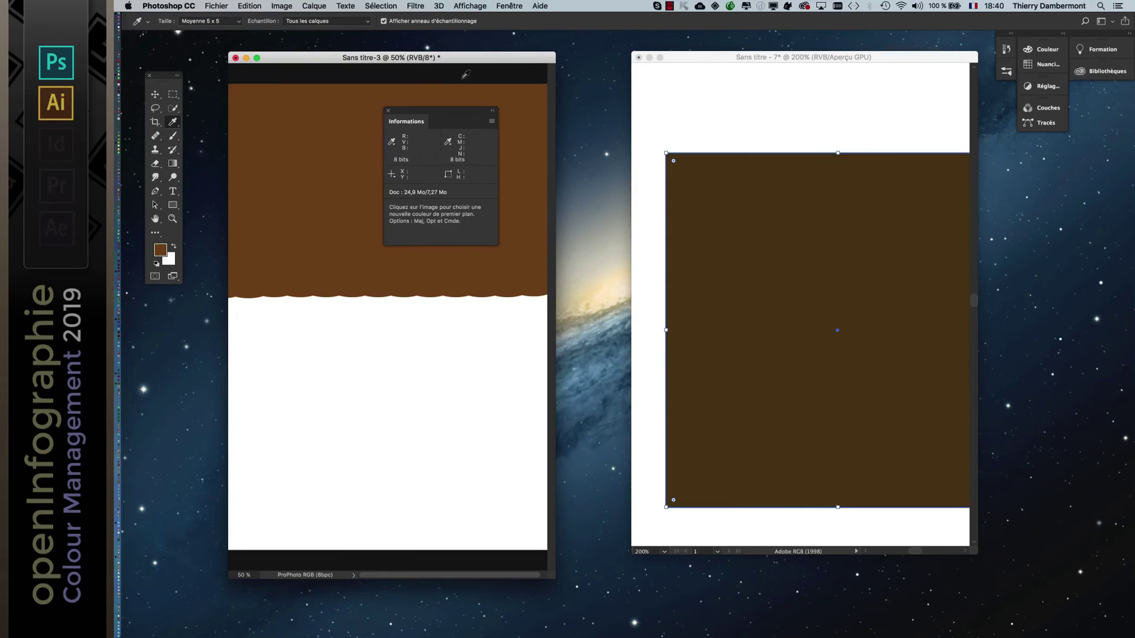
Enlarge Photoshop's brown document beside Illustrator's square and close Illustrator's floating Swatches panel.
{"action": "left_click_drag", "start_coordinate": [408, 121], "coordinate": [173, 414]}
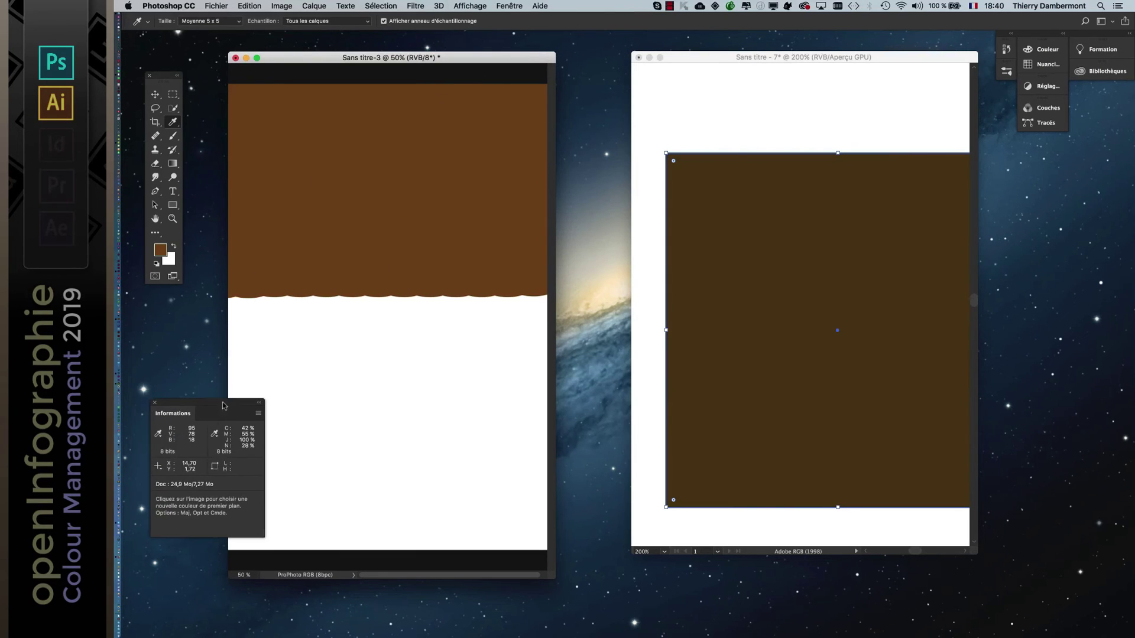
{"action": "scroll", "coordinate": [388, 157], "scroll_direction": "up", "scroll_amount": 3}
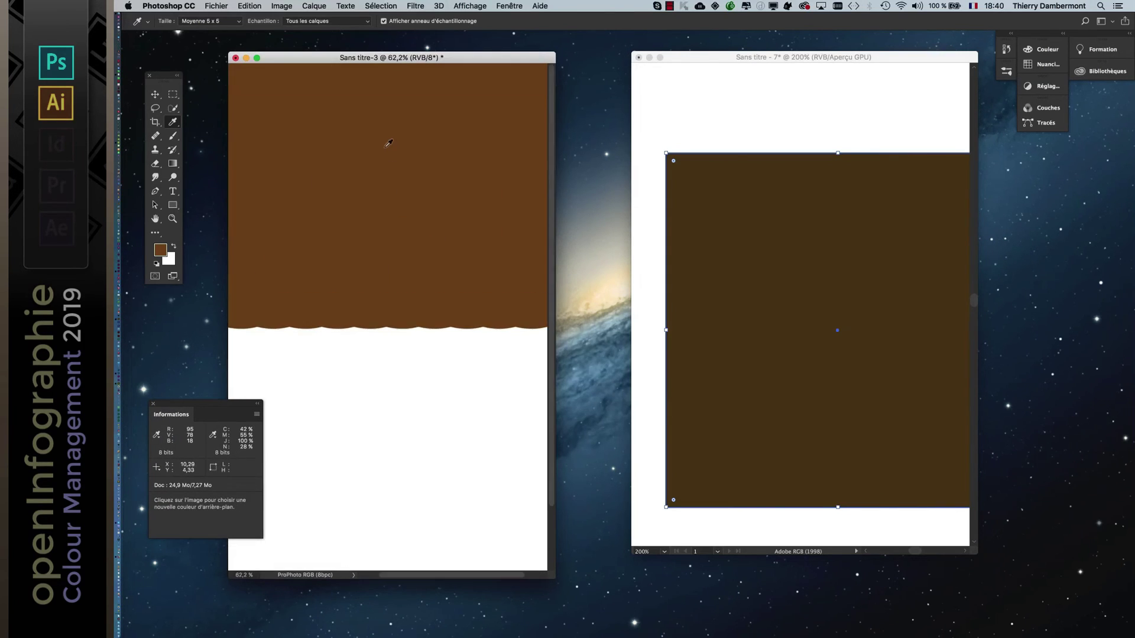
{"action": "left_click_drag", "start_coordinate": [554, 575], "coordinate": [653, 615]}
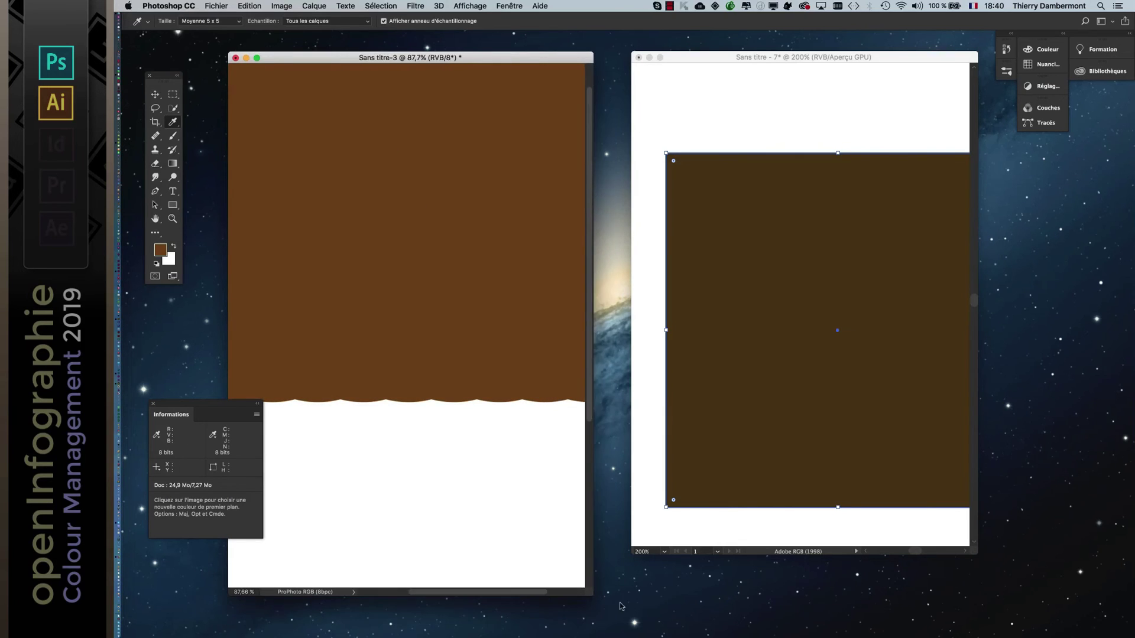
{"action": "left_click", "coordinate": [723, 119]}
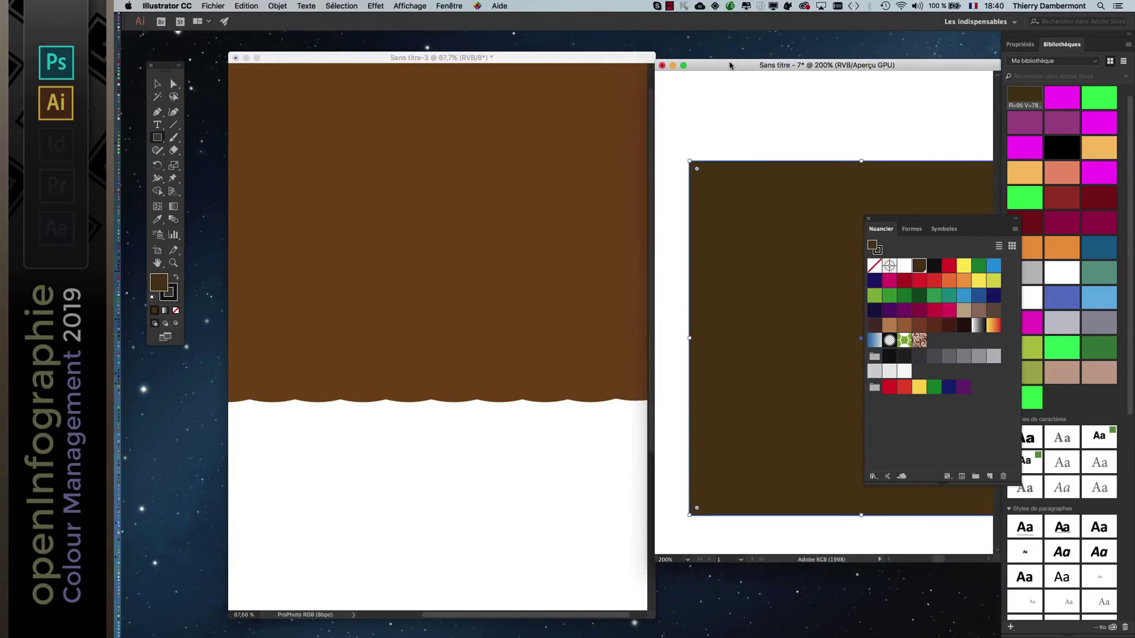
{"action": "left_click", "coordinate": [868, 219]}
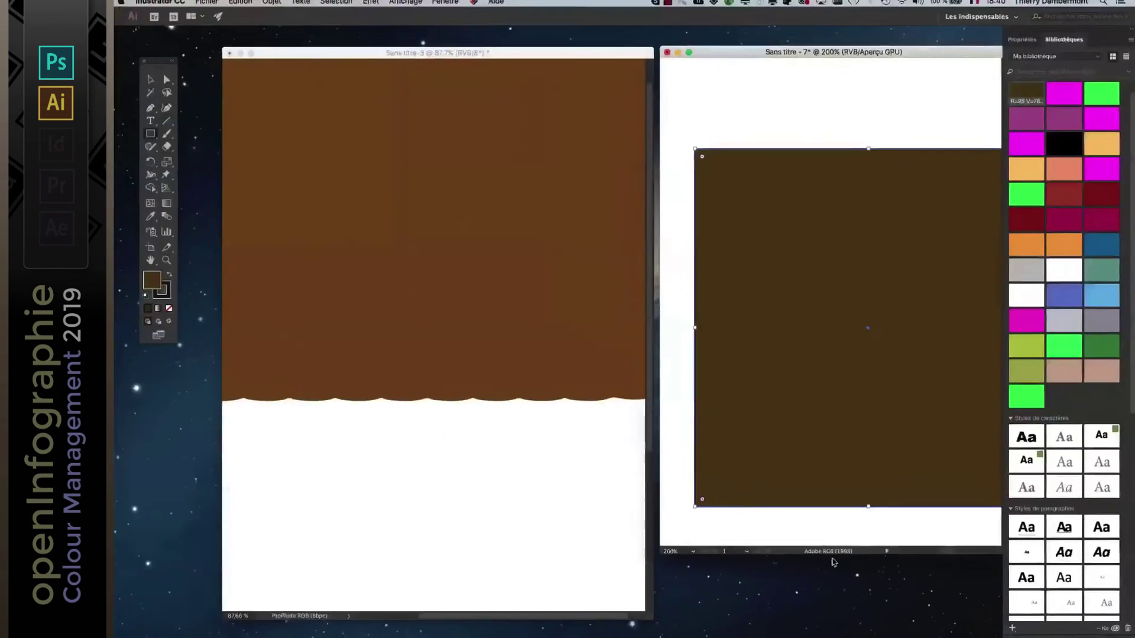
{"action": "scroll", "coordinate": [446, 372], "scroll_direction": "down", "scroll_amount": 5}
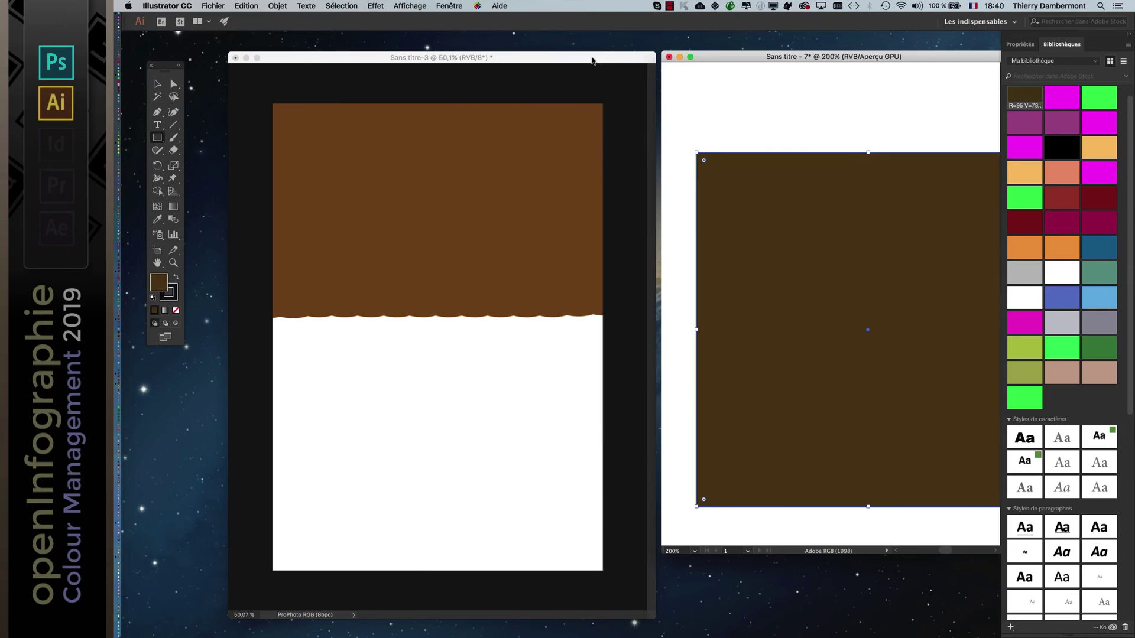
{"action": "left_click", "coordinate": [594, 64]}
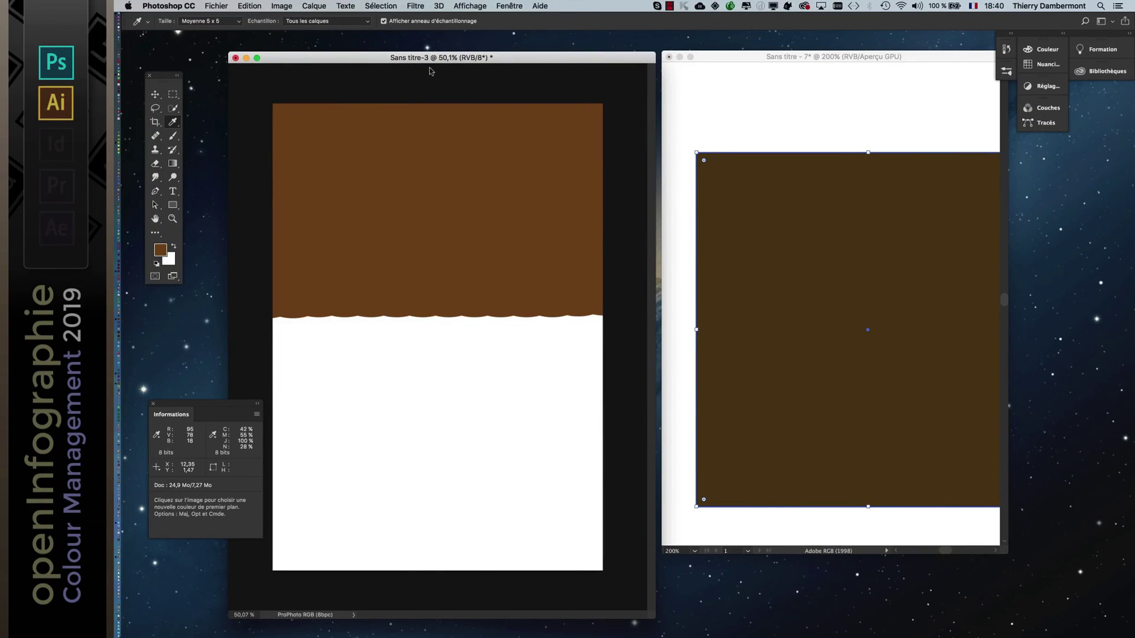
Hide the Illustrator document window so Photoshop's brown document is in view.
{"action": "left_click", "coordinate": [243, 6]}
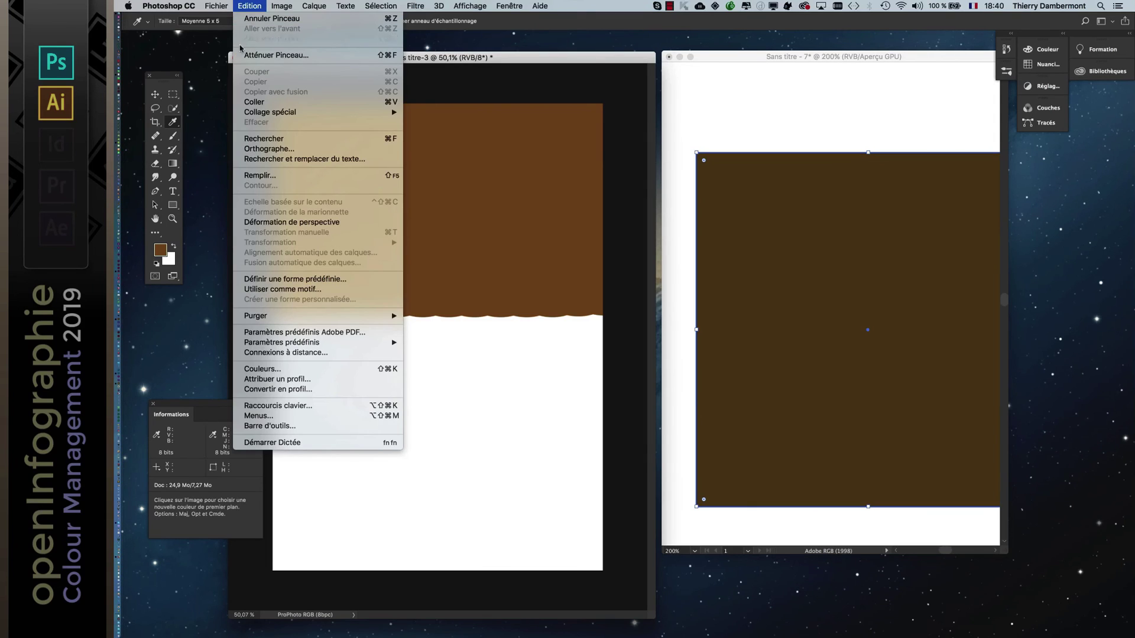
{"action": "left_click", "coordinate": [481, 57]}
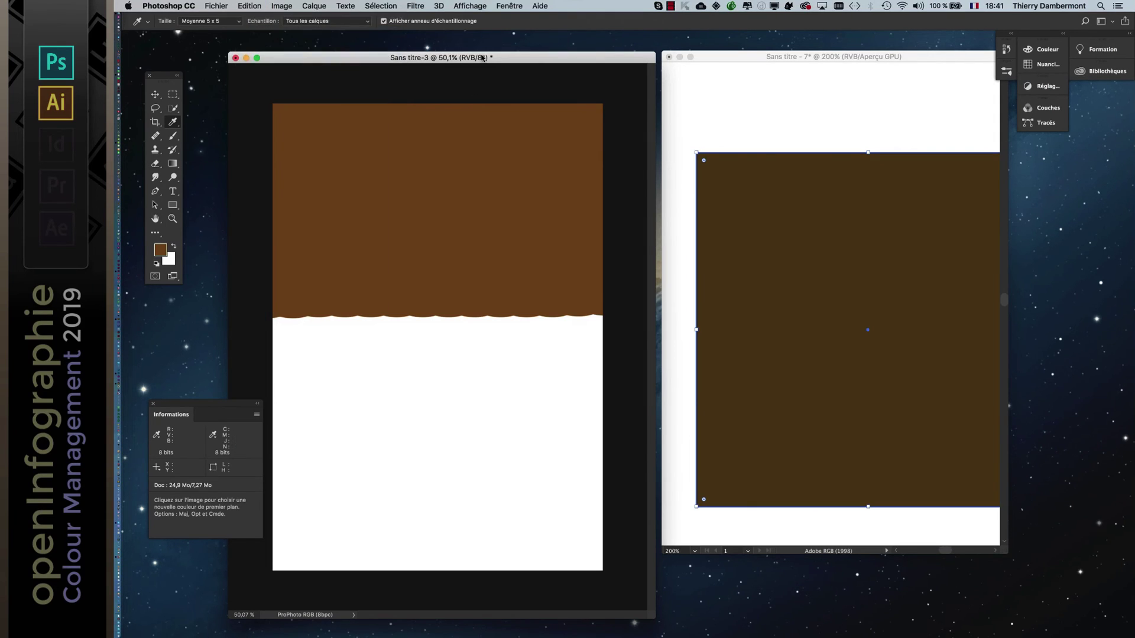
{"action": "key", "text": "super+alt+h"}
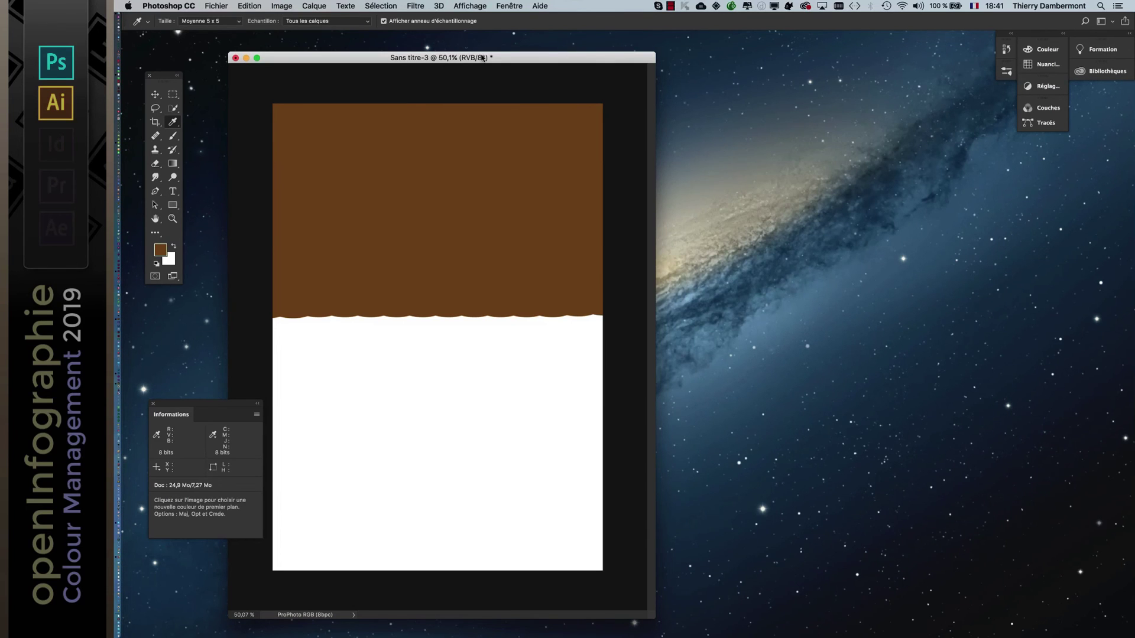
In Convert to Profile, choose Adobe RGB (1998) as the destination profile.
{"action": "left_click", "coordinate": [249, 6]}
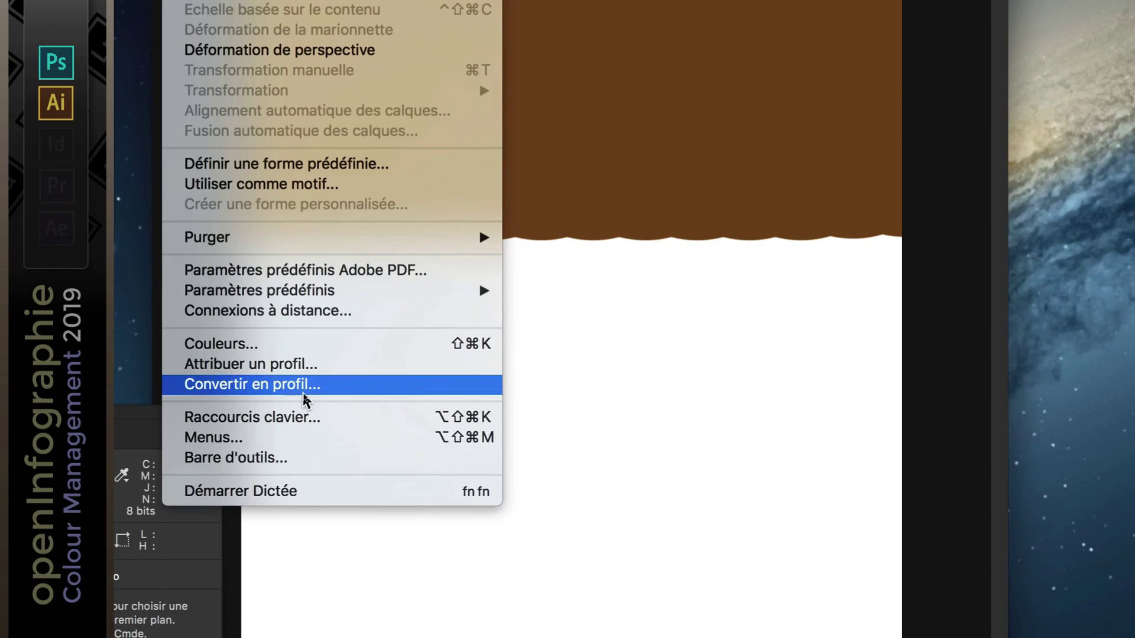
{"action": "left_click", "coordinate": [305, 394]}
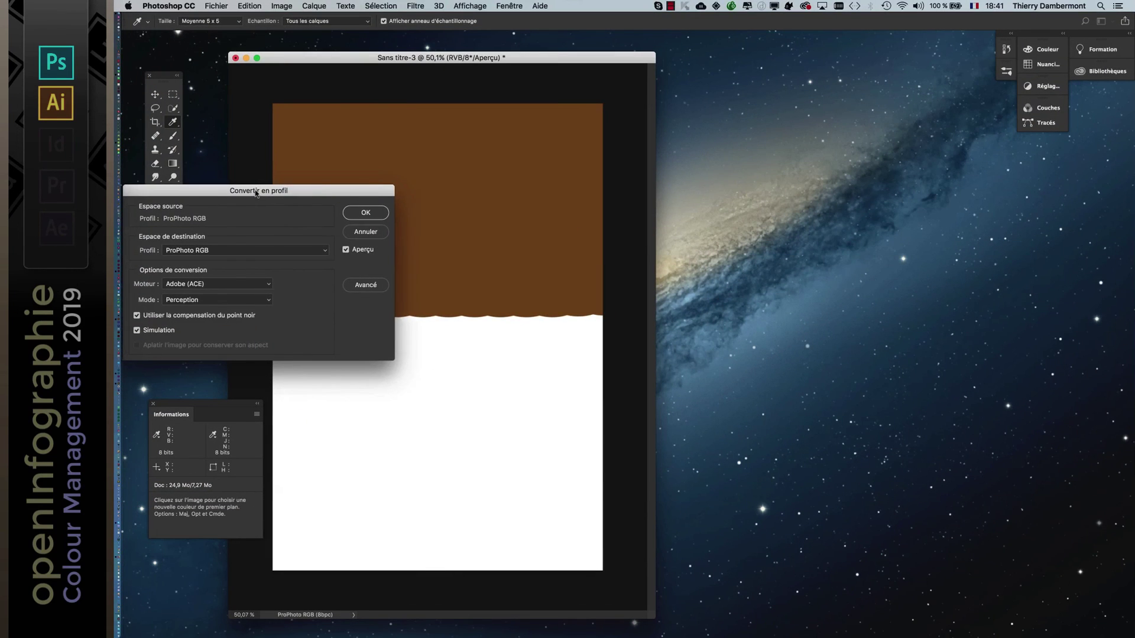
{"action": "left_click_drag", "start_coordinate": [251, 171], "coordinate": [726, 152]}
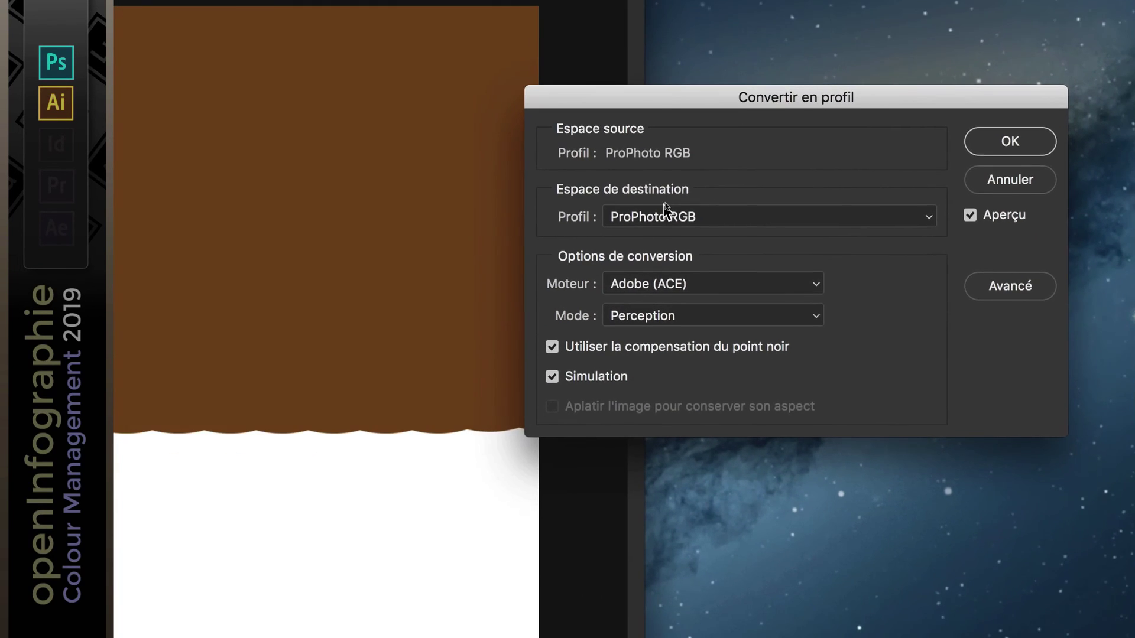
{"action": "left_click", "coordinate": [665, 214]}
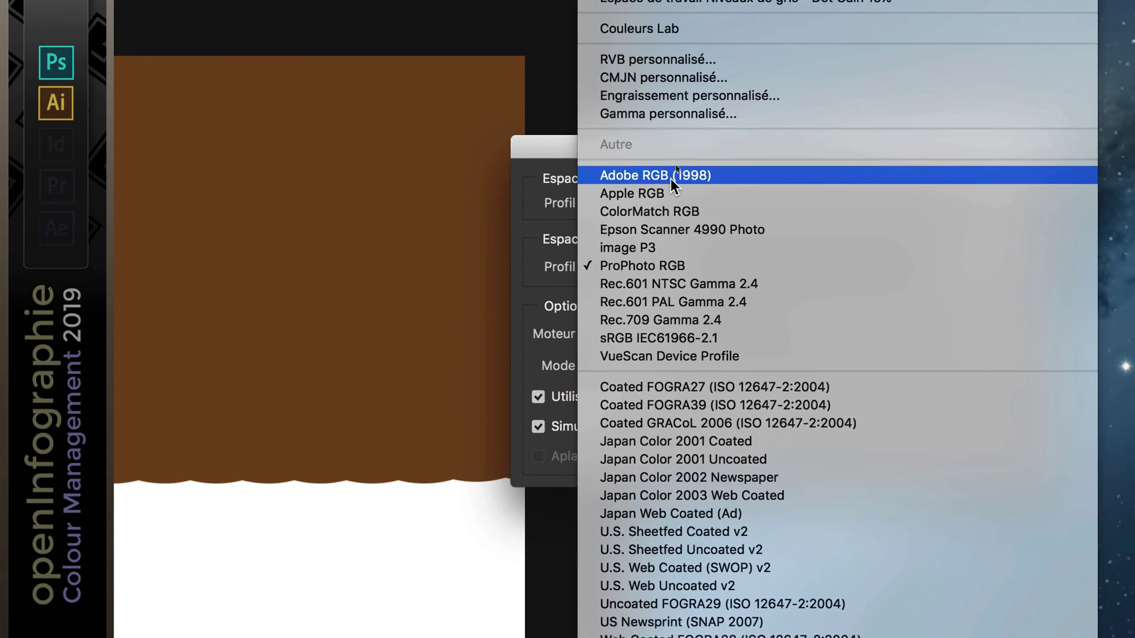
{"action": "left_click", "coordinate": [670, 177]}
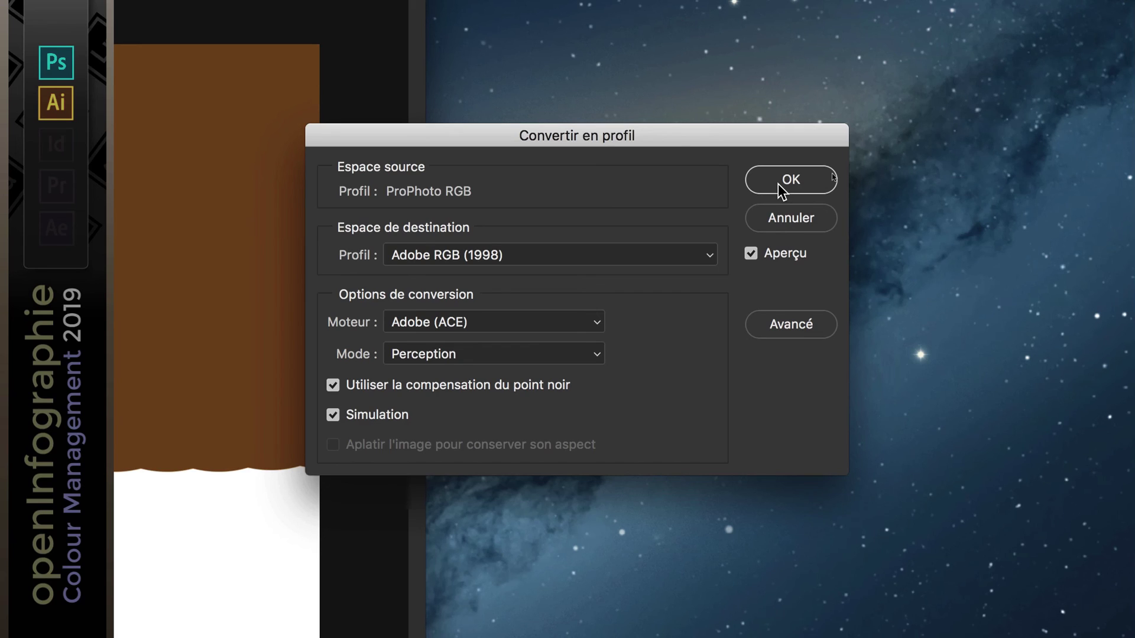
Apply the Adobe RGB (1998) conversion, confirm the brown reads R126 G92 B0, then return to Illustrator.
{"action": "left_click", "coordinate": [778, 184]}
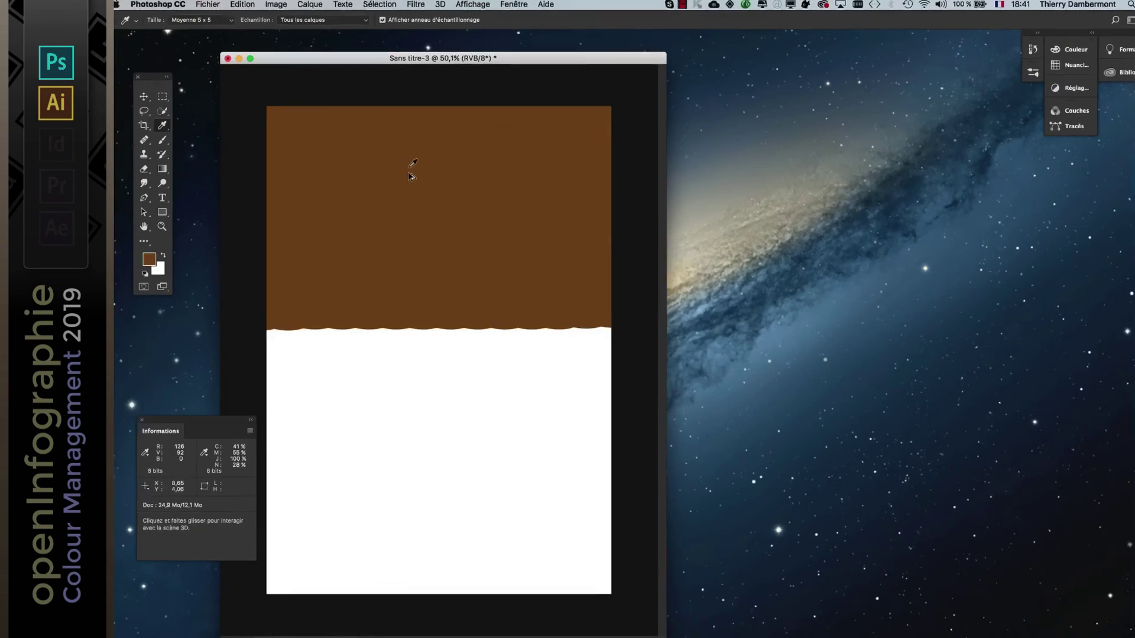
{"action": "left_click_drag", "start_coordinate": [218, 413], "coordinate": [523, 230]}
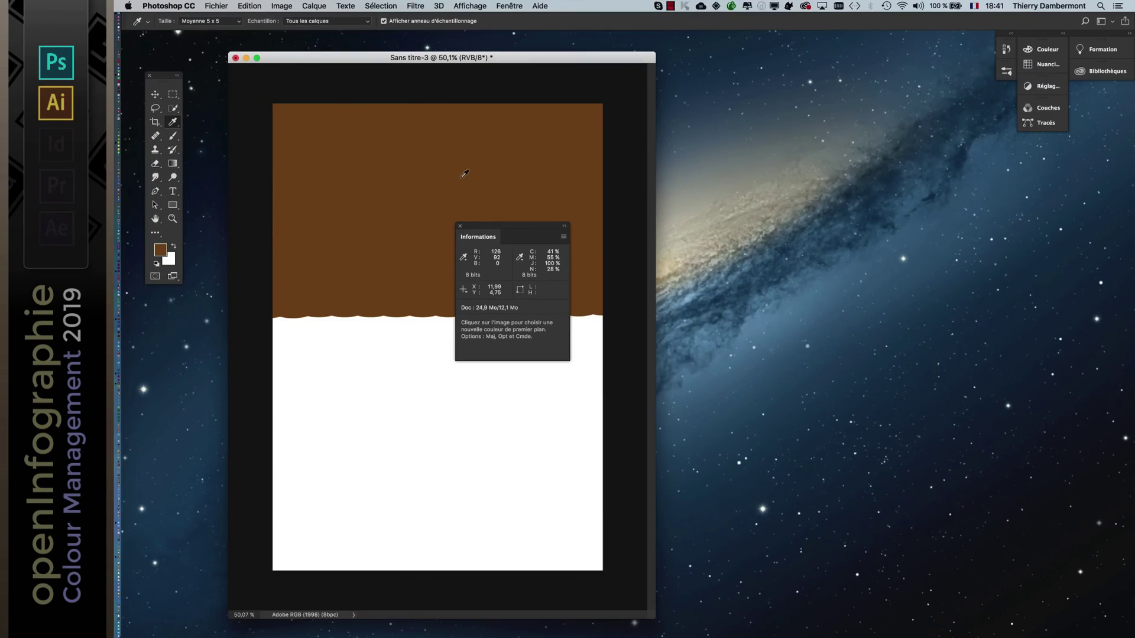
{"action": "key", "text": "super+Tab"}
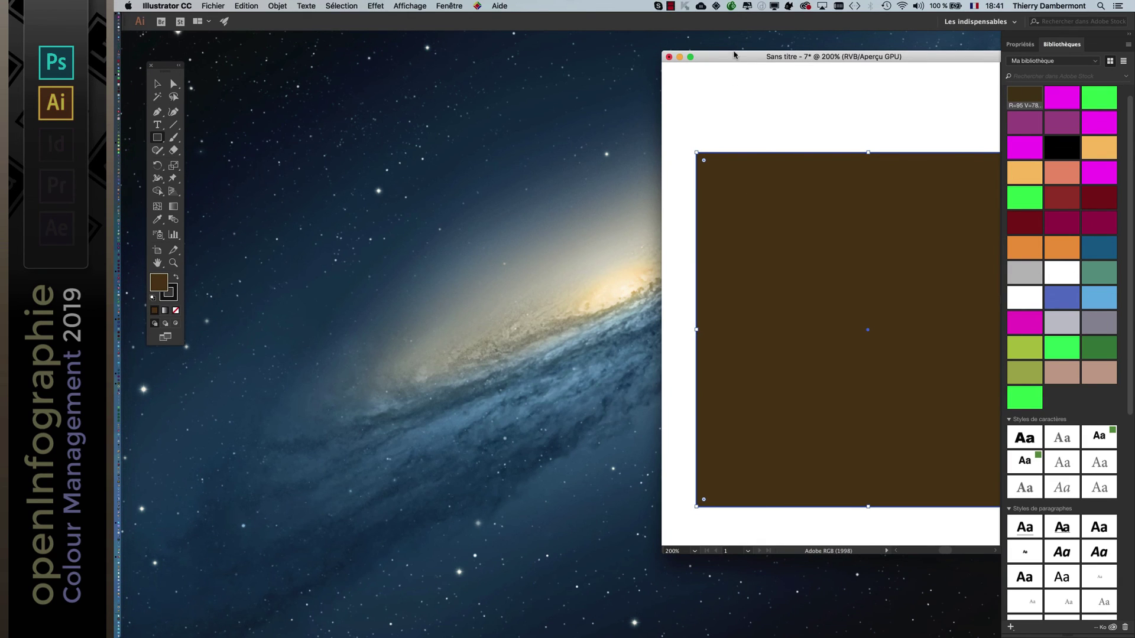
Enlarge the Illustrator document window and place the Swatches panel beside it.
{"action": "left_click_drag", "start_coordinate": [736, 56], "coordinate": [217, 64]}
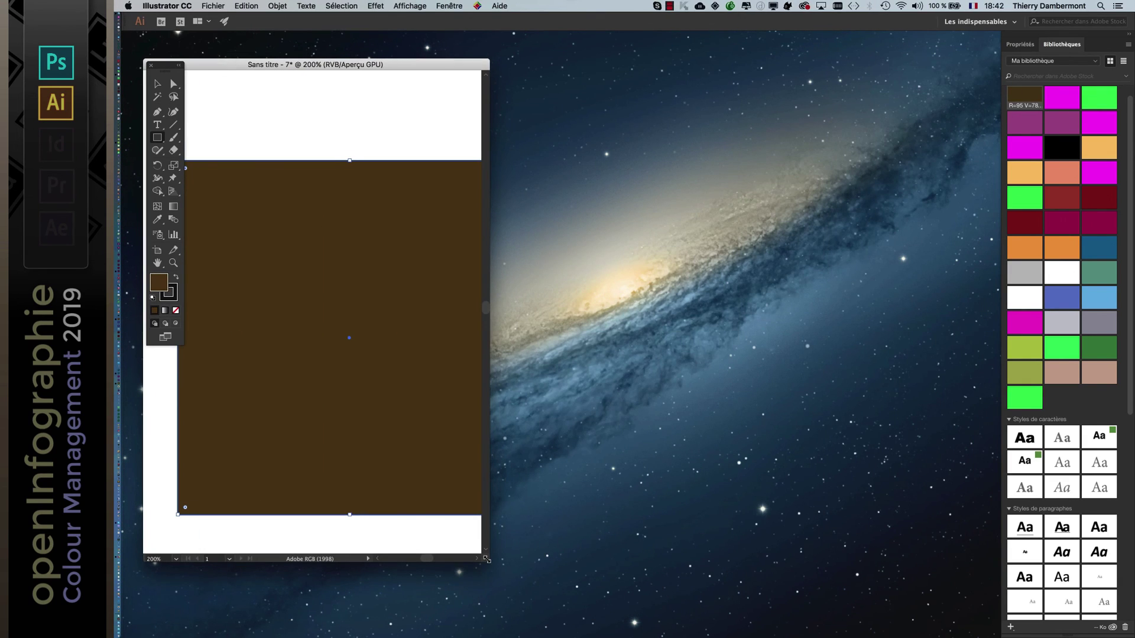
{"action": "left_click_drag", "start_coordinate": [488, 562], "coordinate": [687, 569]}
{"action": "left_click", "coordinate": [450, 5]}
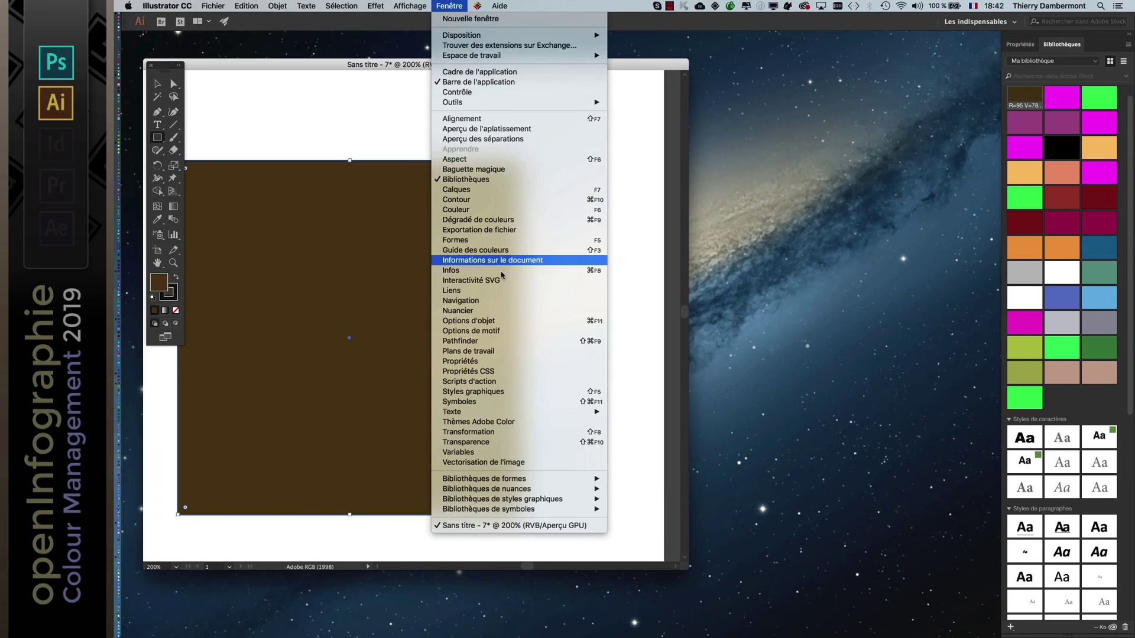
{"action": "left_click", "coordinate": [467, 310]}
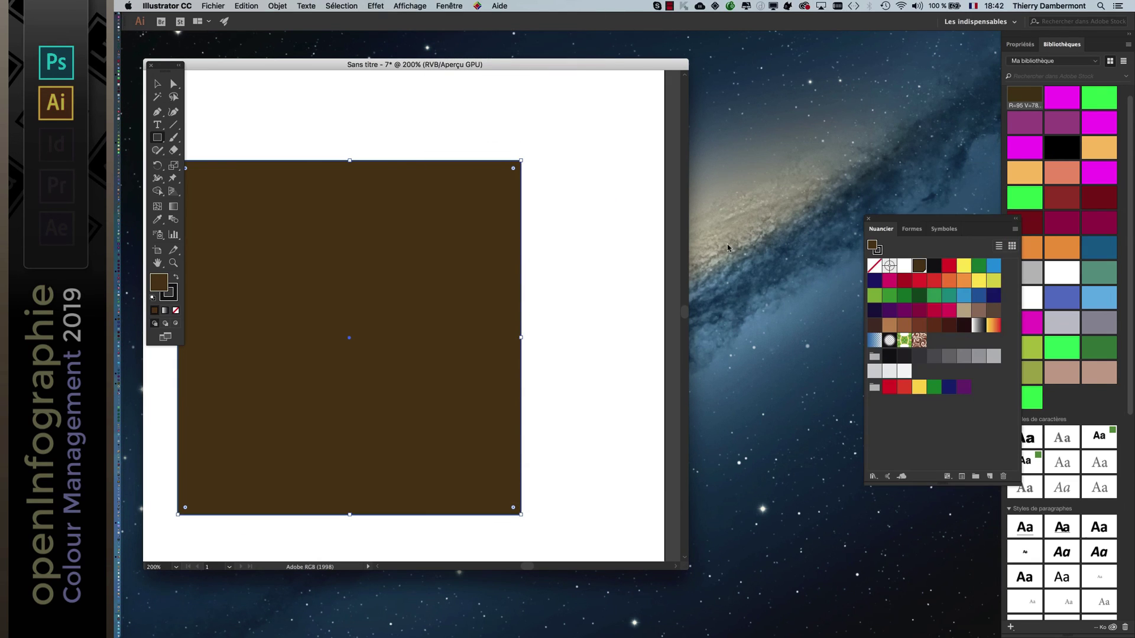
{"action": "left_click_drag", "start_coordinate": [907, 220], "coordinate": [644, 171]}
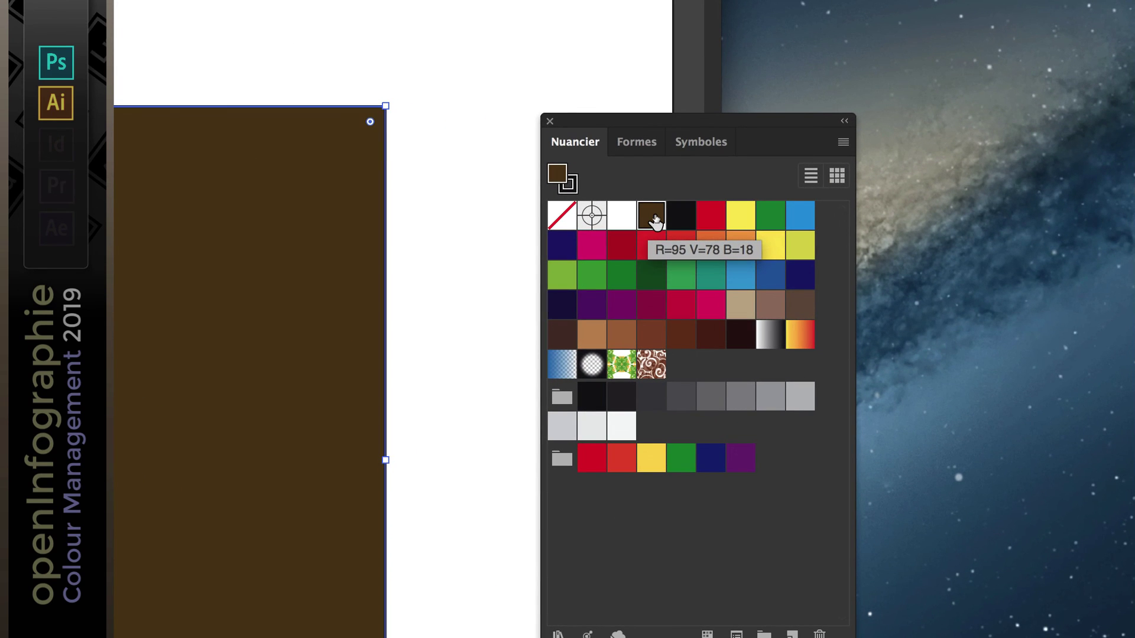
Edit the brown swatch to R 126, V 93, B 0.
{"action": "double_click", "coordinate": [655, 221]}
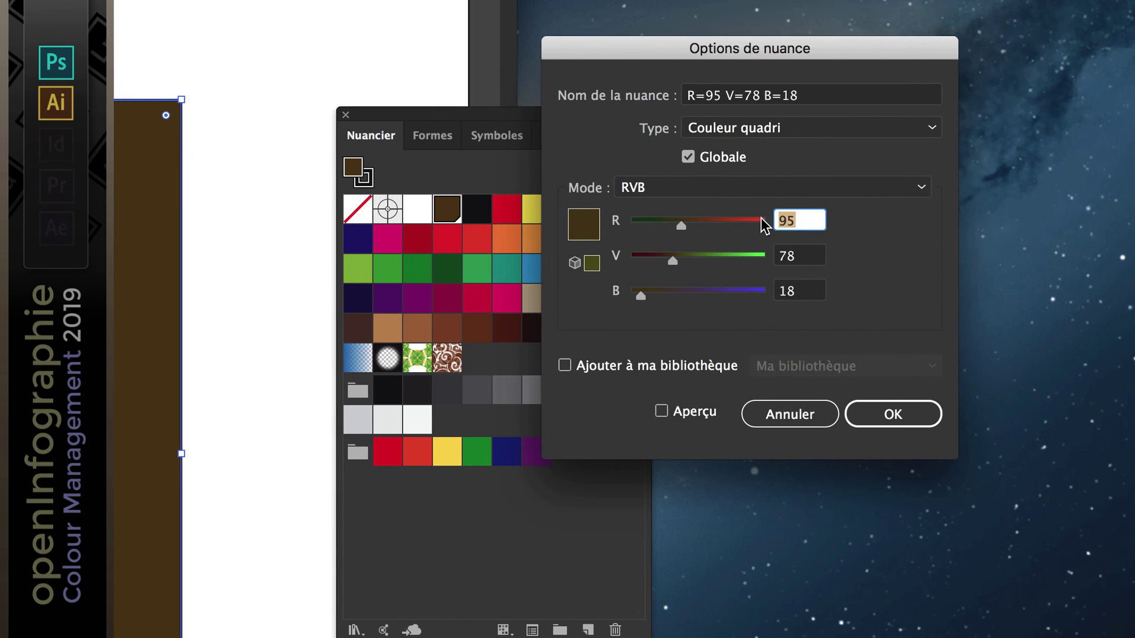
{"action": "type", "text": "126"}
{"action": "key", "text": "Tab"}
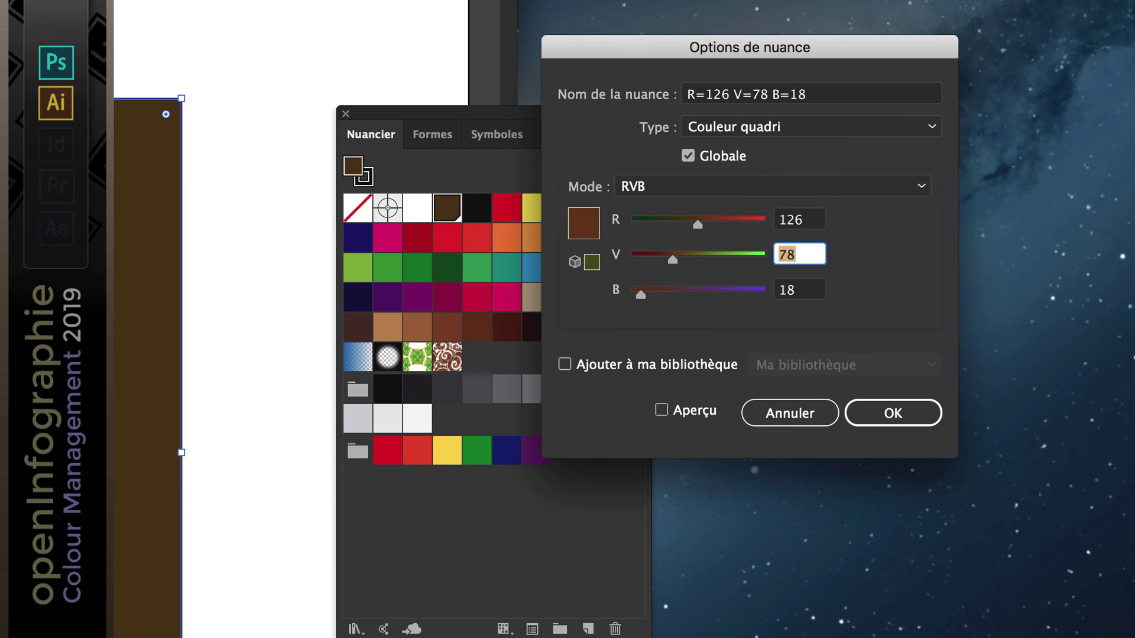
{"action": "type", "text": "93"}
{"action": "key", "text": "Tab"}
{"action": "type", "text": "0"}
{"action": "key", "text": "Tab"}
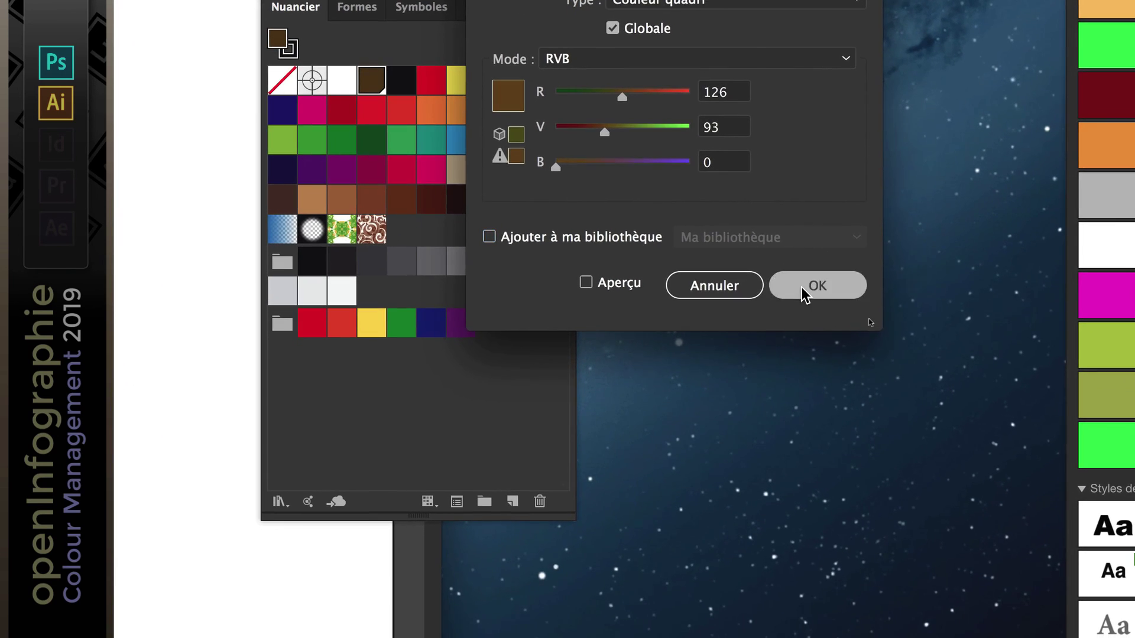
{"action": "left_click", "coordinate": [893, 413]}
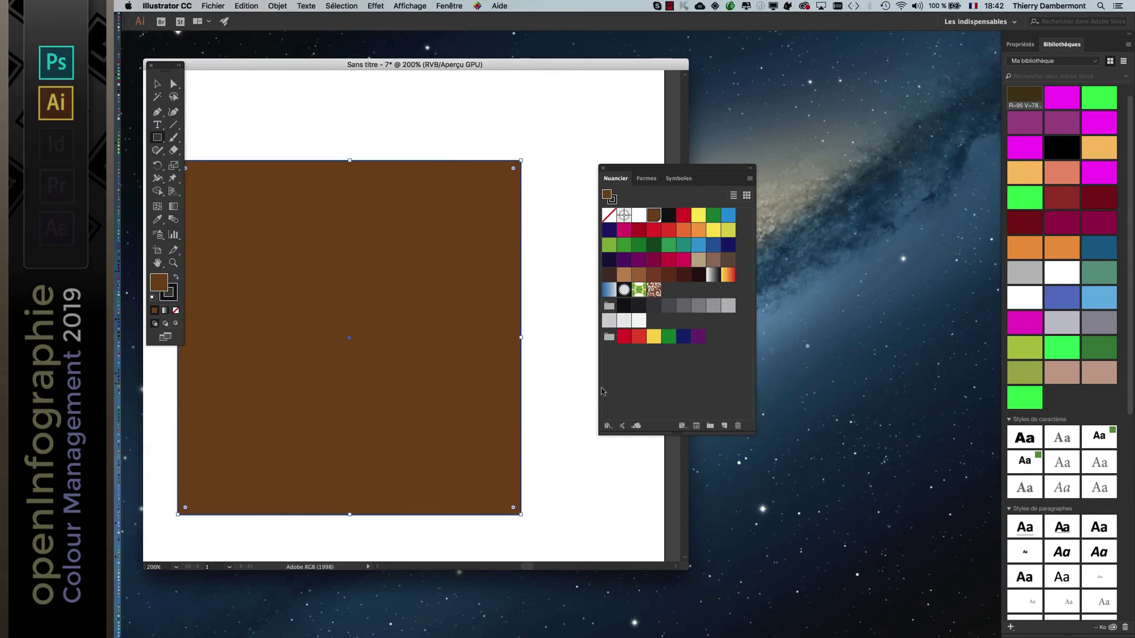
Move the Swatches panel low and the narrowed Illustrator window to the right.
{"action": "left_click_drag", "start_coordinate": [613, 176], "coordinate": [444, 600]}
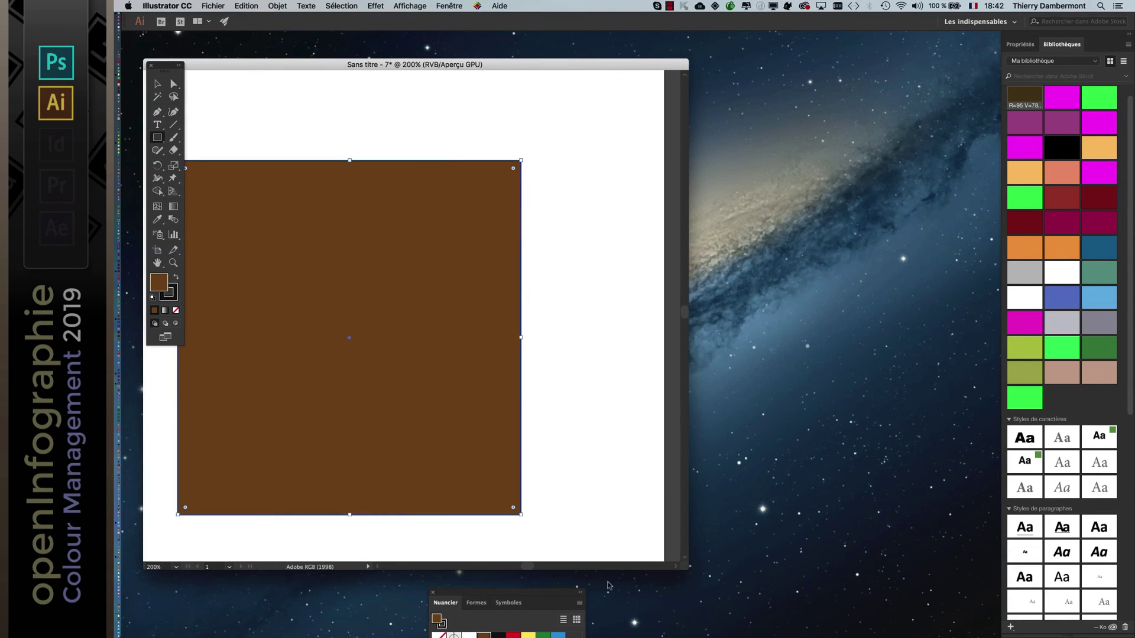
{"action": "left_click_drag", "start_coordinate": [686, 571], "coordinate": [480, 588]}
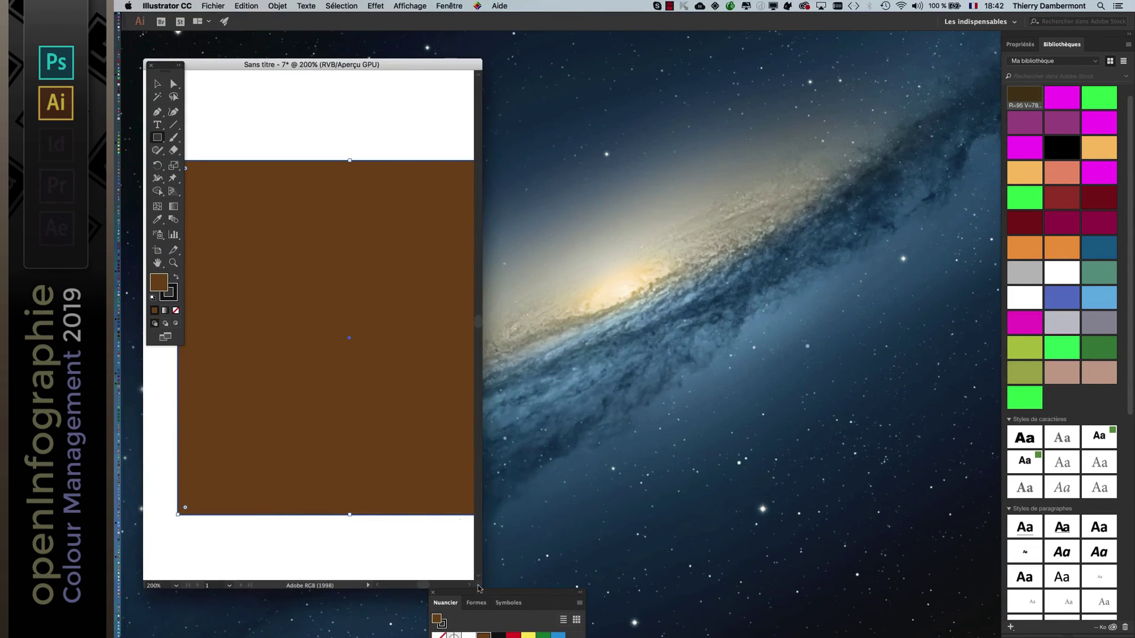
{"action": "left_click_drag", "start_coordinate": [342, 64], "coordinate": [832, 46]}
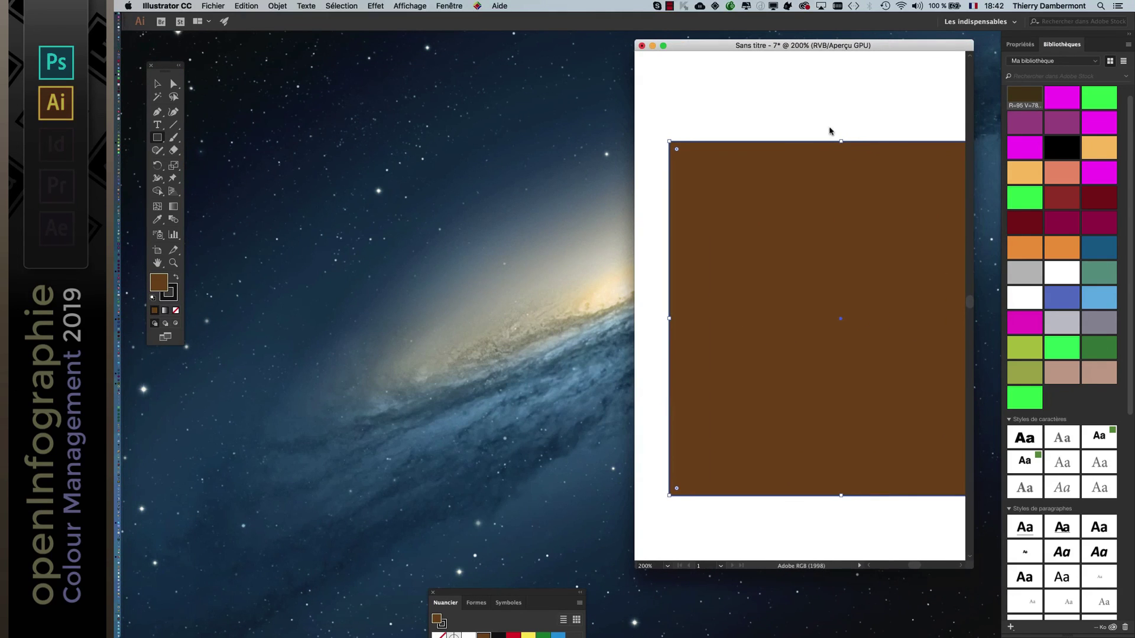
In Photoshop, move the Info panel lower left and zoom to compare the R126 V92 B0 brown.
{"action": "key", "text": "super+Tab"}
{"action": "left_click", "coordinate": [404, 293]}
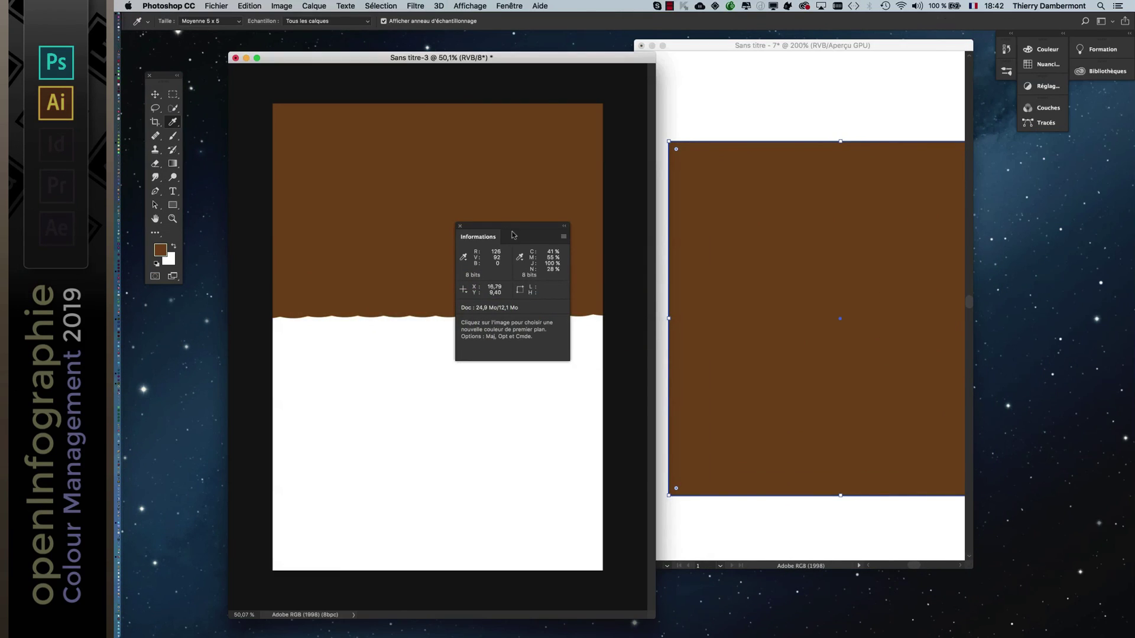
{"action": "left_click_drag", "start_coordinate": [423, 264], "coordinate": [190, 445]}
{"action": "scroll", "coordinate": [541, 219], "scroll_direction": "up", "scroll_amount": 1}
{"action": "scroll", "coordinate": [523, 209], "scroll_direction": "up", "scroll_amount": 3}
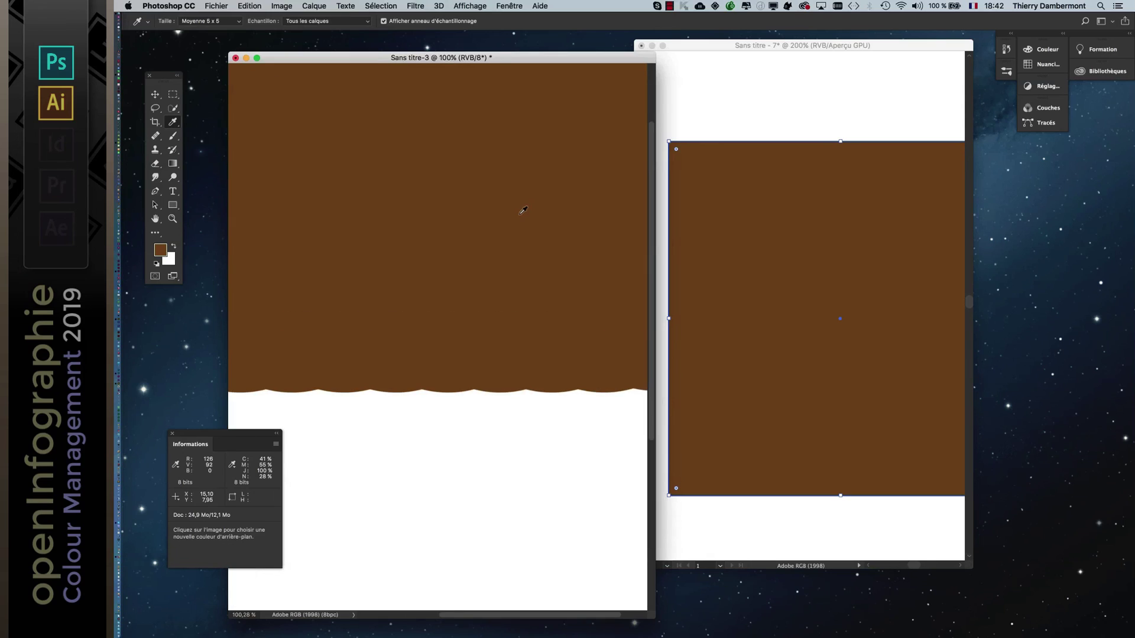
{"action": "scroll", "coordinate": [523, 210], "scroll_direction": "up", "scroll_amount": 2}
{"action": "scroll", "coordinate": [526, 314], "scroll_direction": "up", "scroll_amount": 2}
{"action": "scroll", "coordinate": [530, 314], "scroll_direction": "up", "scroll_amount": 3}
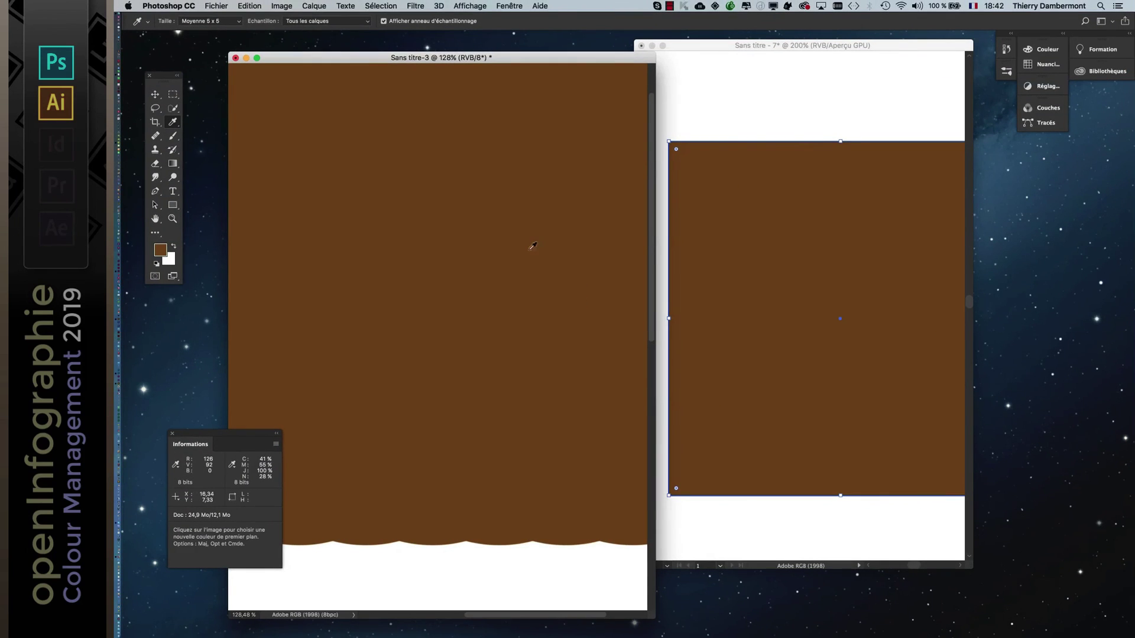
{"action": "scroll", "coordinate": [538, 249], "scroll_direction": "down", "scroll_amount": 1}
{"action": "scroll", "coordinate": [538, 249], "scroll_direction": "down", "scroll_amount": 2}
{"action": "scroll", "coordinate": [535, 250], "scroll_direction": "down", "scroll_amount": 2}
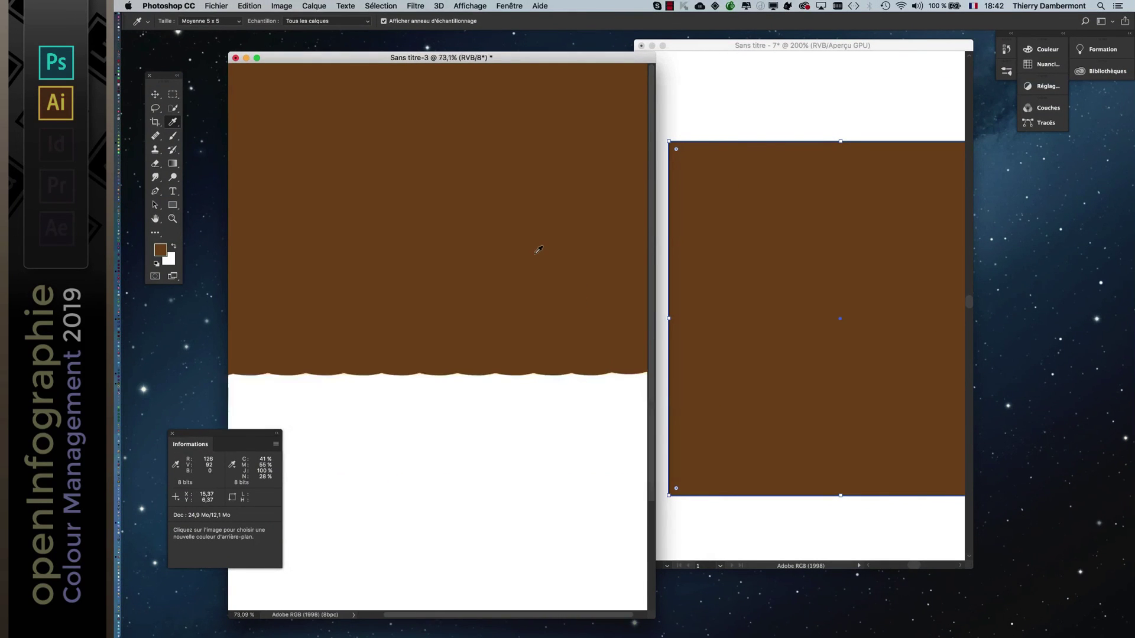
{"action": "scroll", "coordinate": [535, 250], "scroll_direction": "down", "scroll_amount": 2}
Bring Illustrator forward and scroll its view around the brown square.
{"action": "left_click", "coordinate": [732, 46]}
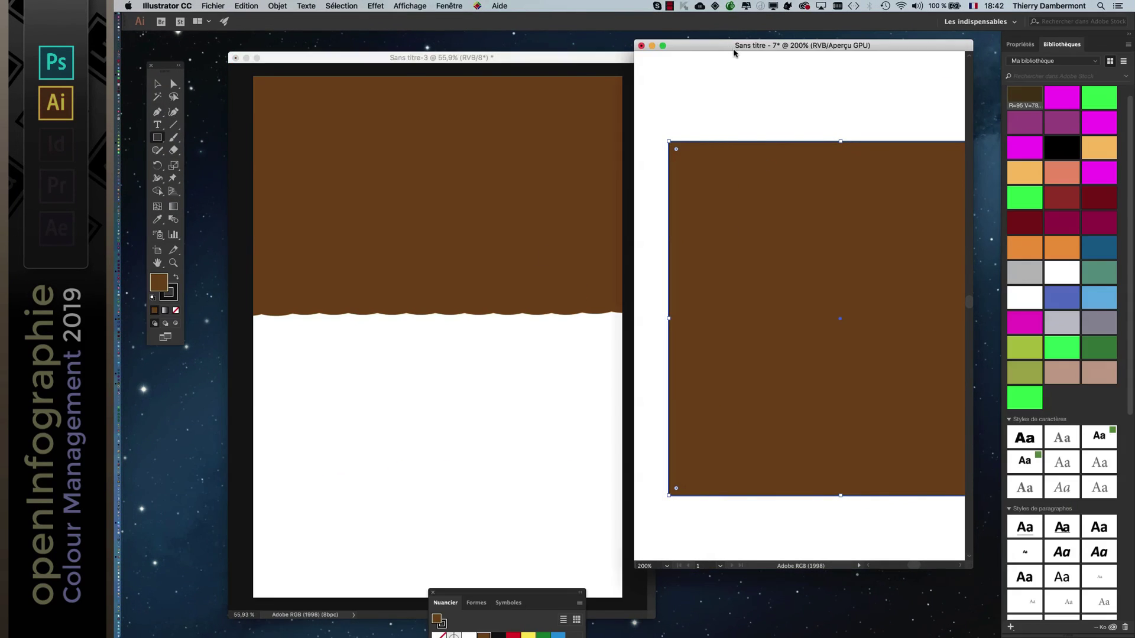
{"action": "scroll", "coordinate": [798, 200], "scroll_direction": "down", "scroll_amount": 3}
{"action": "scroll", "coordinate": [798, 200], "scroll_direction": "up", "scroll_amount": 3}
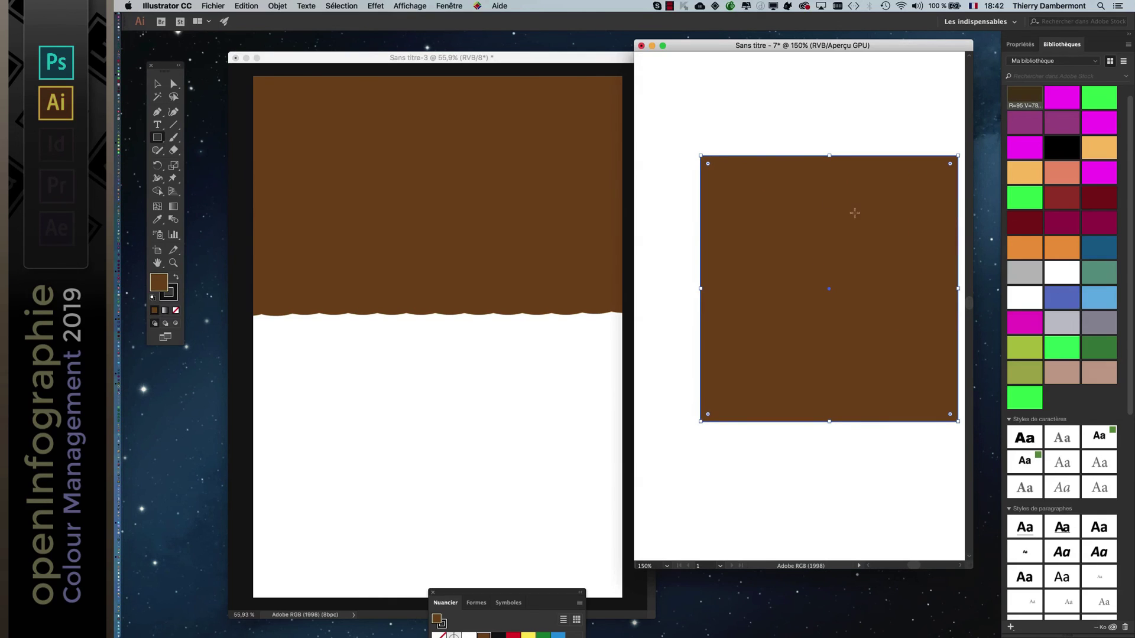
{"action": "scroll", "coordinate": [824, 228], "scroll_direction": "right", "scroll_amount": 1}
{"action": "scroll", "coordinate": [822, 231], "scroll_direction": "right", "scroll_amount": 1}
{"action": "scroll", "coordinate": [819, 230], "scroll_direction": "up", "scroll_amount": 1}
{"action": "scroll", "coordinate": [820, 229], "scroll_direction": "up", "scroll_amount": 1}
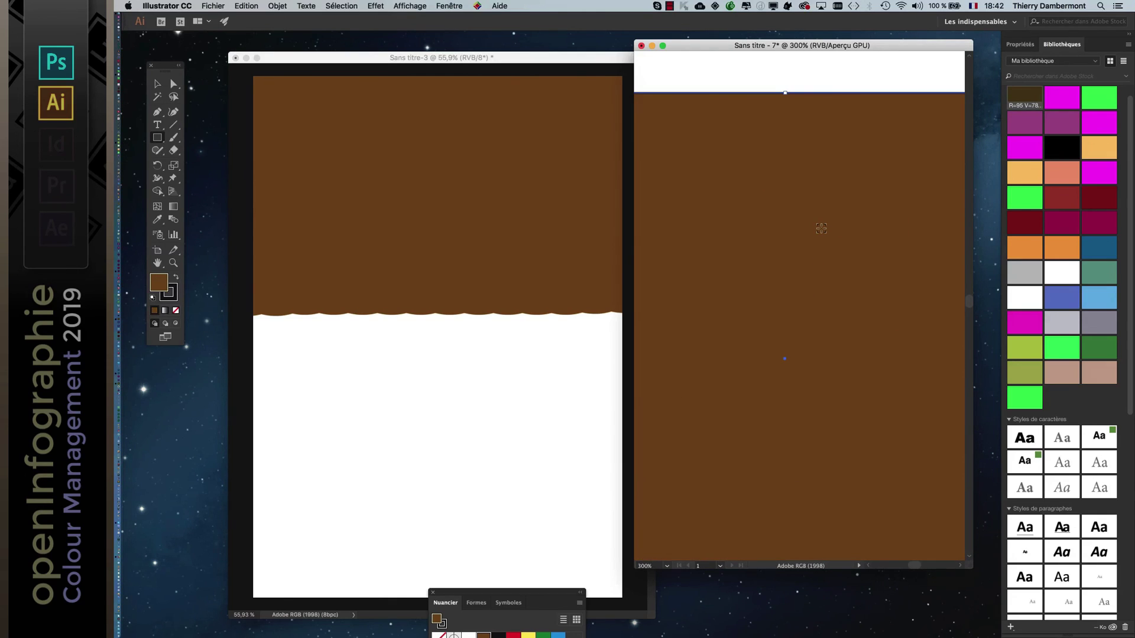
{"action": "scroll", "coordinate": [821, 228], "scroll_direction": "down", "scroll_amount": 1}
{"action": "scroll", "coordinate": [822, 228], "scroll_direction": "down", "scroll_amount": 1}
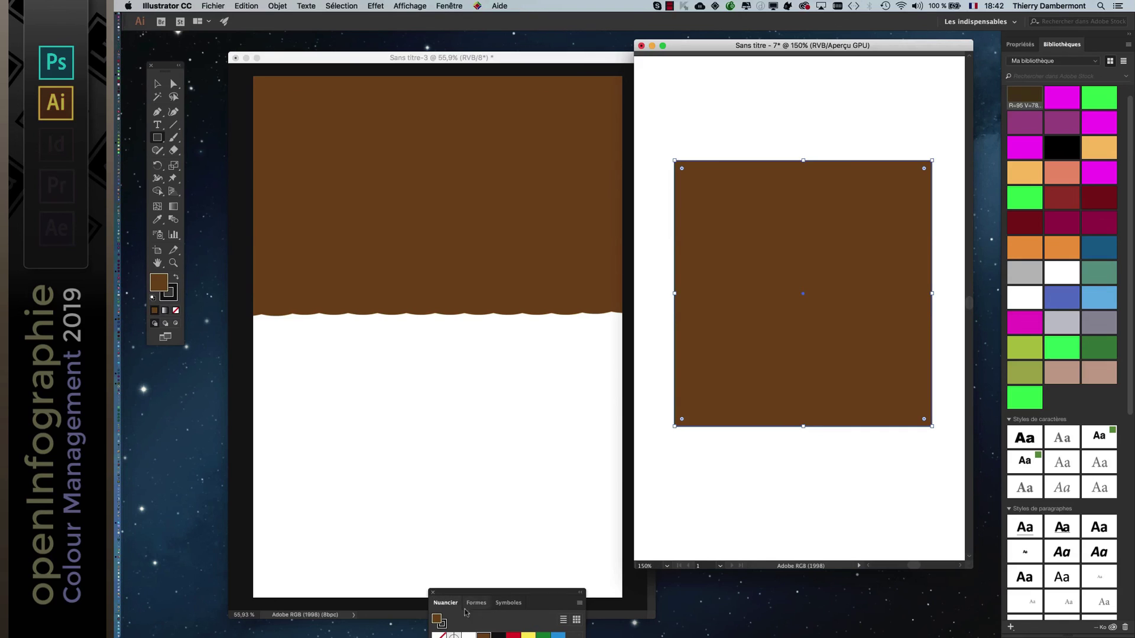
Close the Swatches panel and resize Photoshop's window in front, beside Illustrator.
{"action": "left_click", "coordinate": [433, 593]}
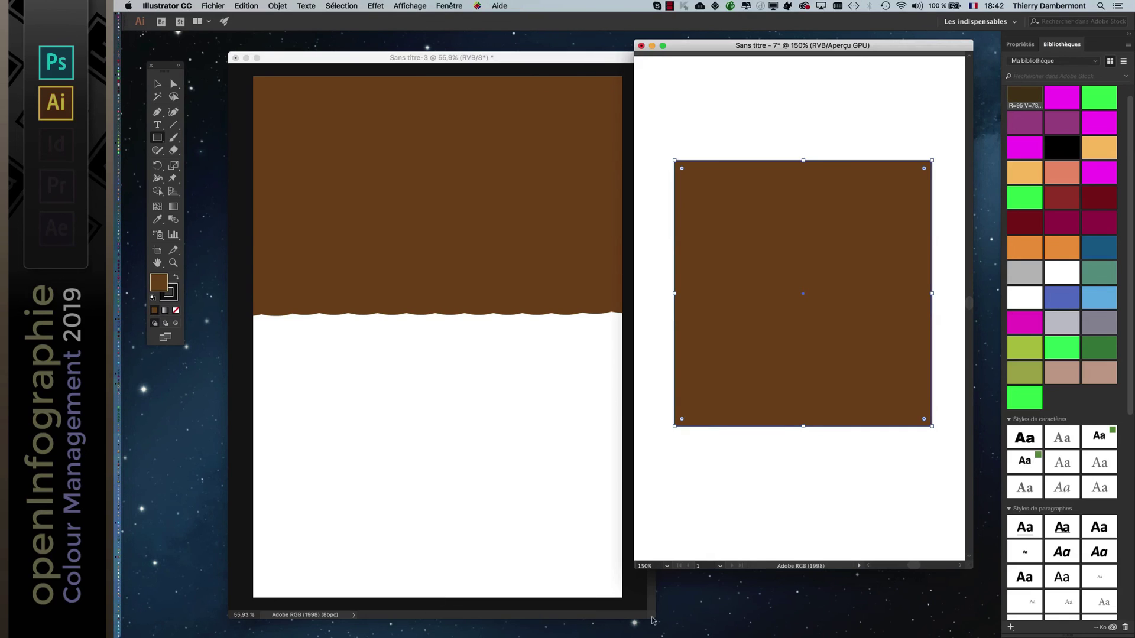
{"action": "left_click_drag", "start_coordinate": [653, 620], "coordinate": [623, 571]}
{"action": "left_click_drag", "start_coordinate": [215, 437], "coordinate": [336, 610]}
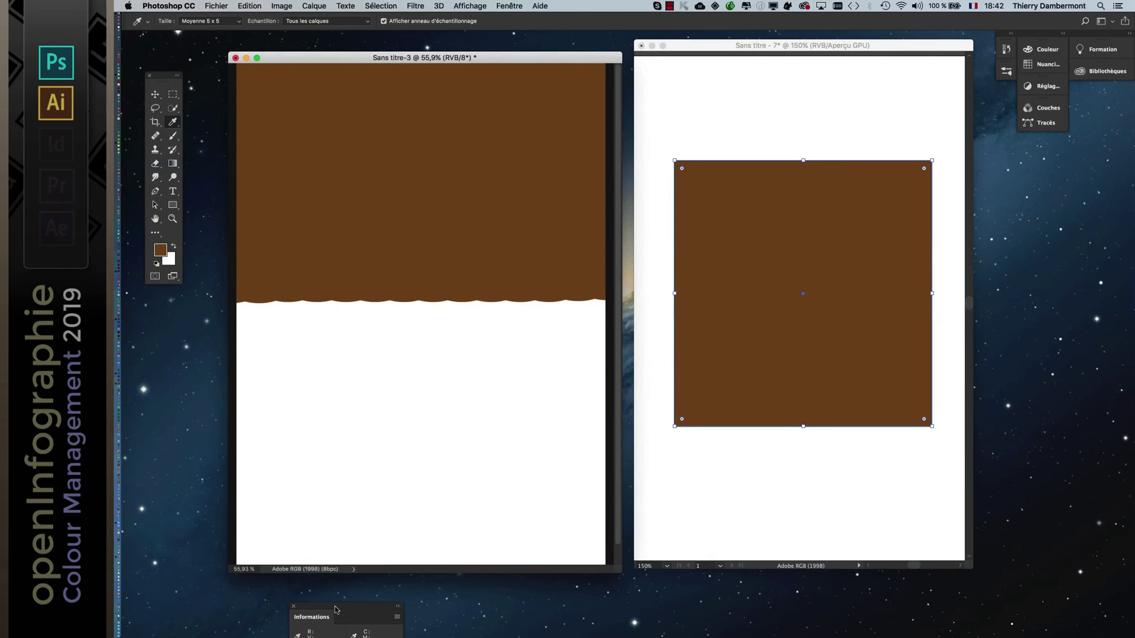